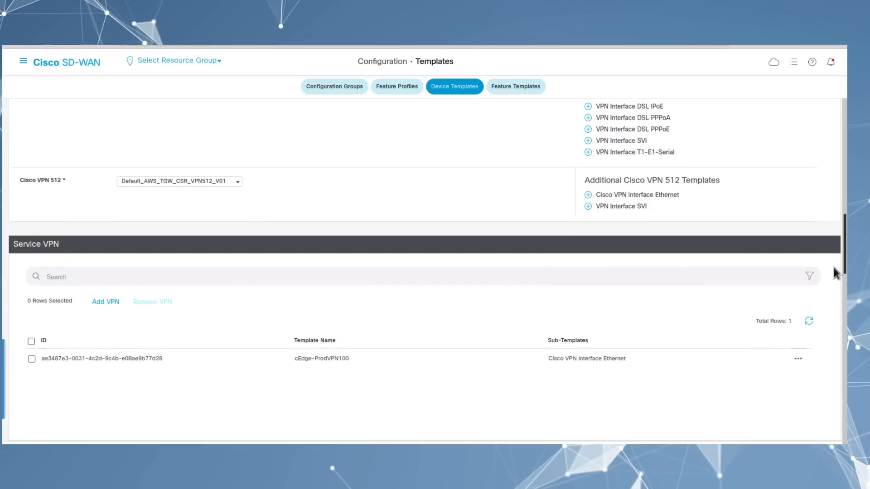
Step: Open the cEdge-ProdVPN100 service VPN for editing to see its cEdge-Gig5-SubInt100-Template interface
left_click(32, 350)
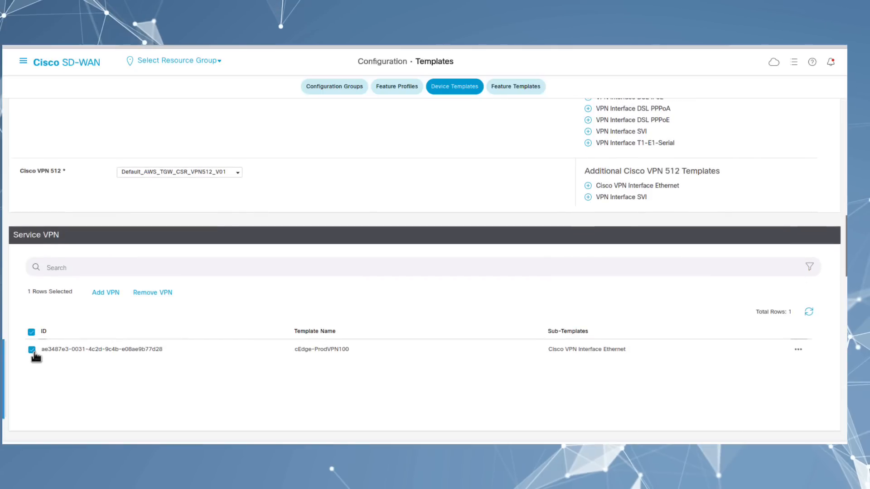
left_click(797, 352)
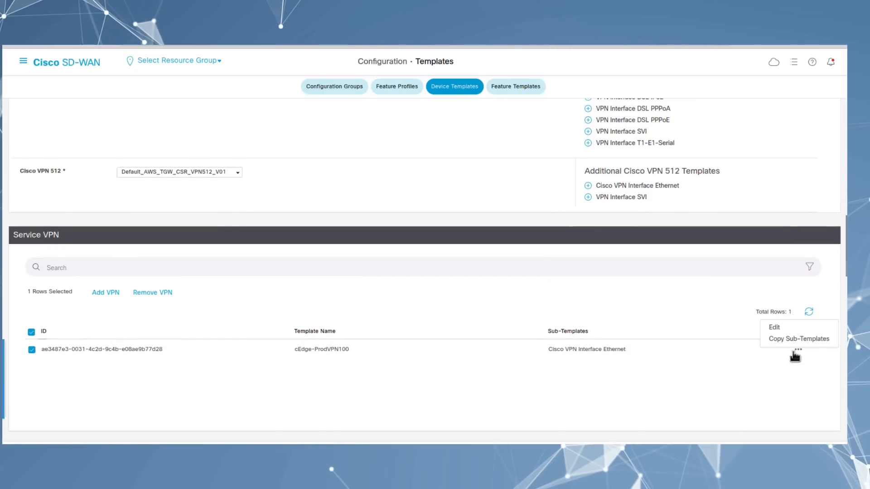
left_click(787, 328)
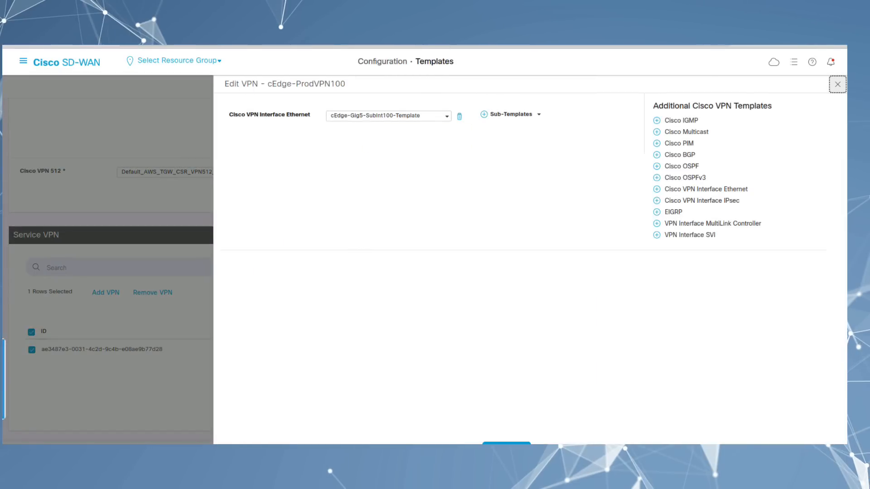
left_click(23, 61)
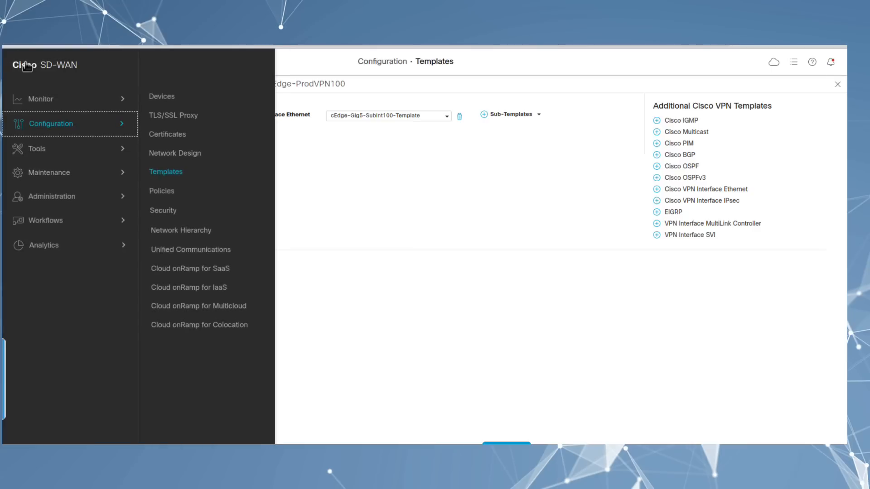
Step: Log in to SiteA-cEdge-1 over SSH Terminal as admin and run 'show ip inter br'
left_click(54, 181)
left_click(53, 151)
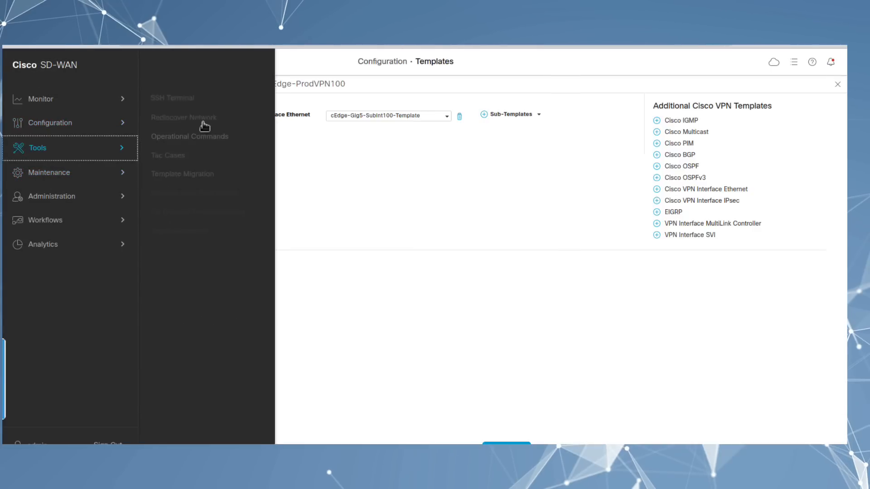
left_click(174, 96)
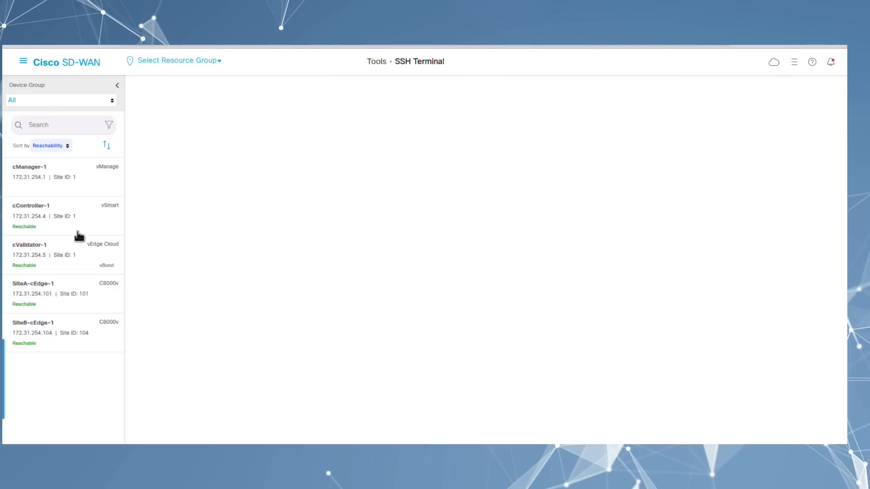
left_click(114, 295)
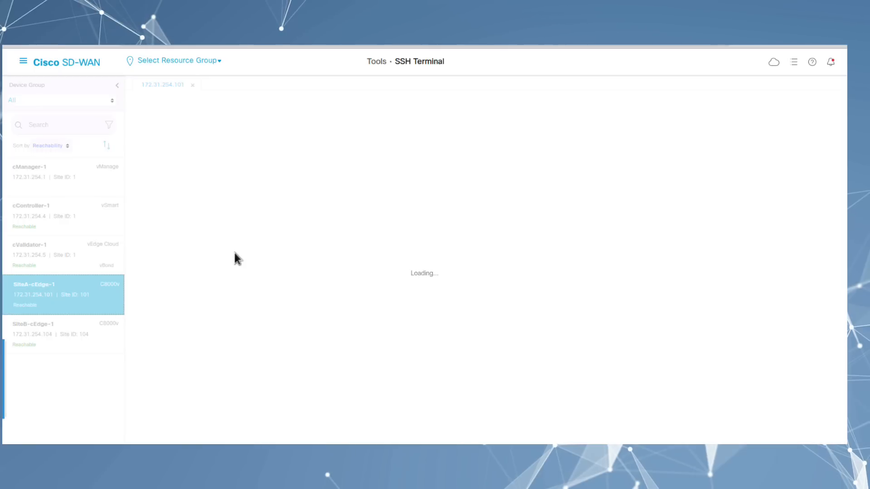
type("admin")
key("Return")
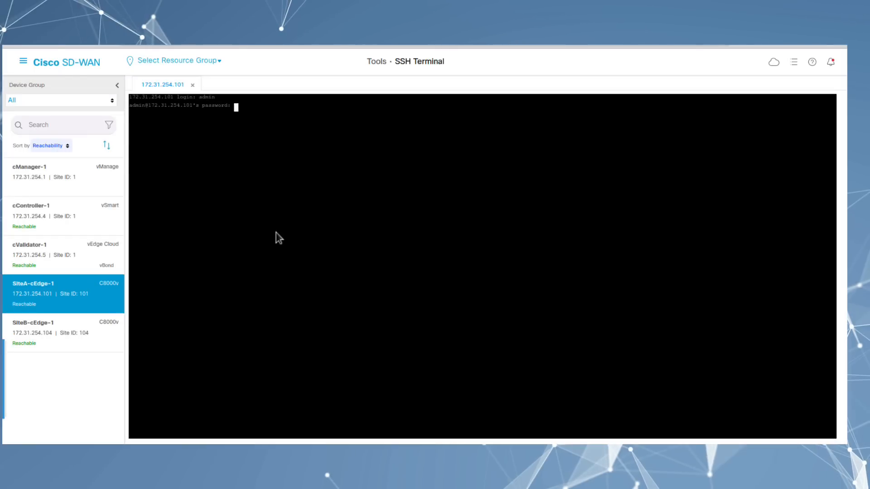
key("Return")
key("Return")
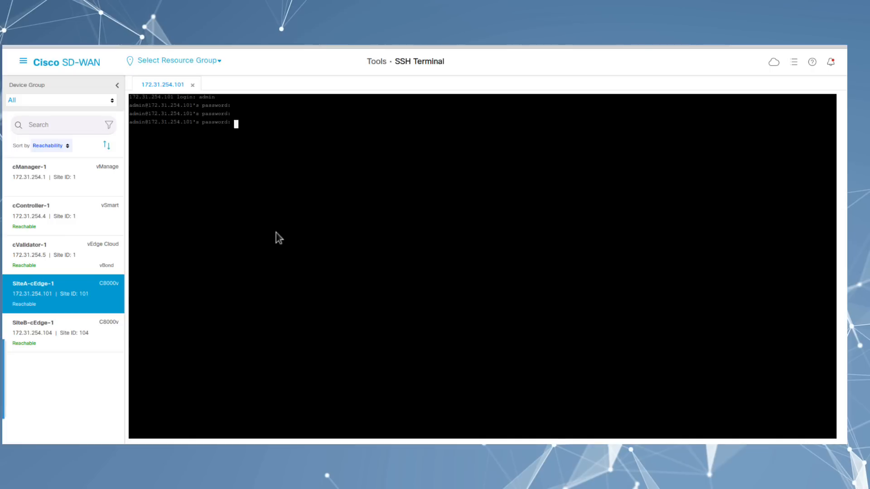
key("Return")
type("show ip inter br")
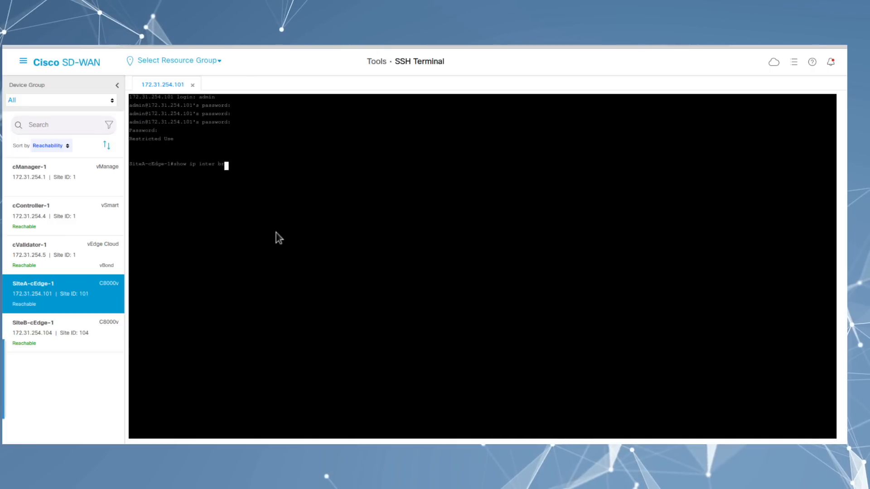
key("Return")
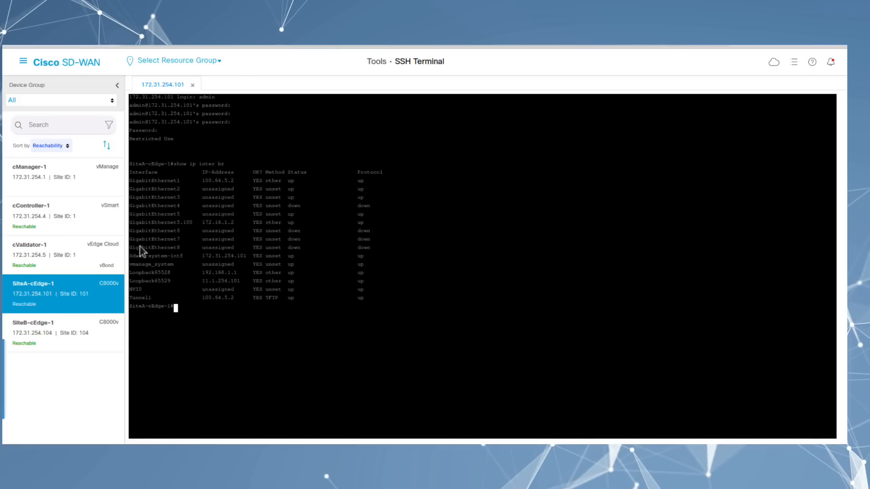
Step: Log in to SiteB-cEdge-1 and show its interface brief, confirming GigabitEthernet5.100 at 172.16.65.2
left_click(66, 338)
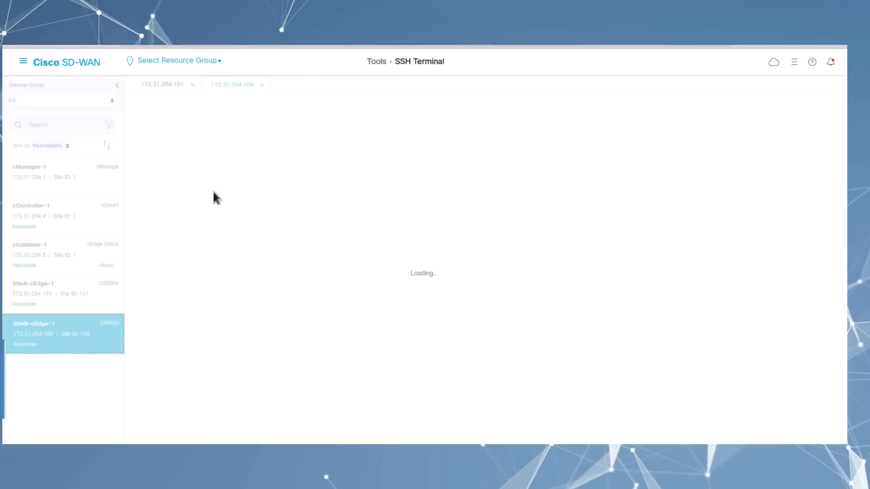
key("Return")
type("sh")
key("Return")
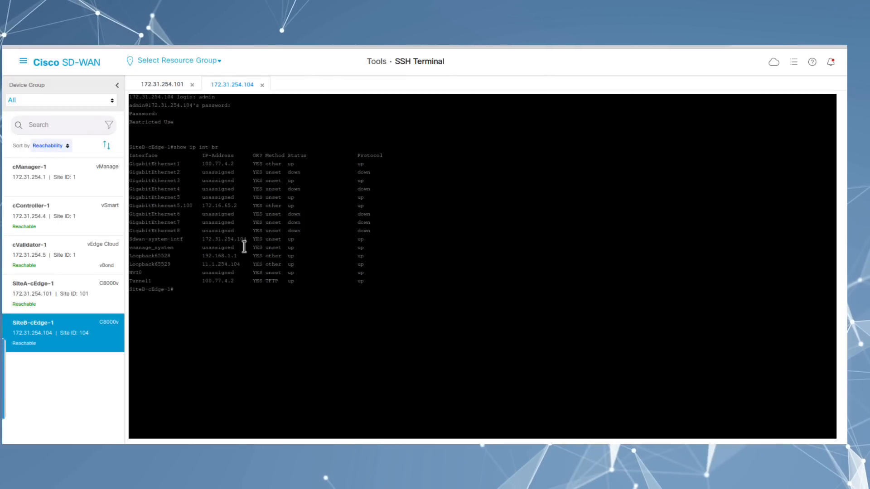
left_click(23, 61)
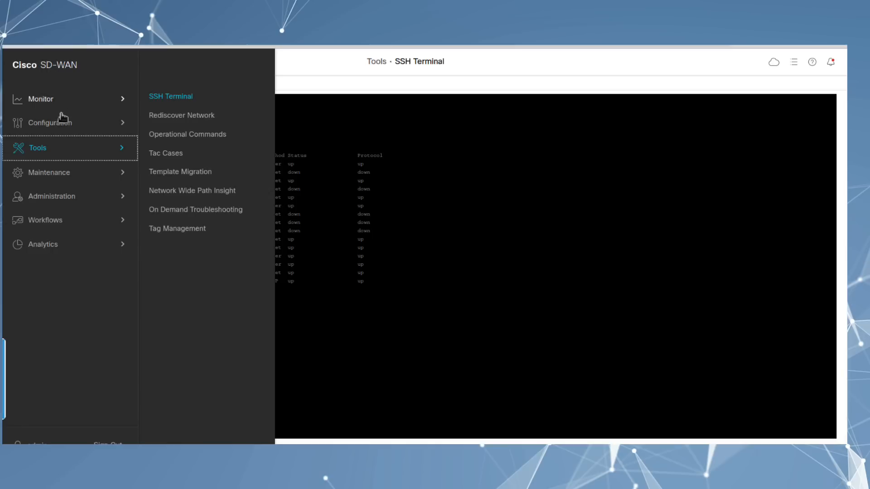
Step: Start adding a new template from Configuration > Templates > Feature Templates
mouse_move(61, 127)
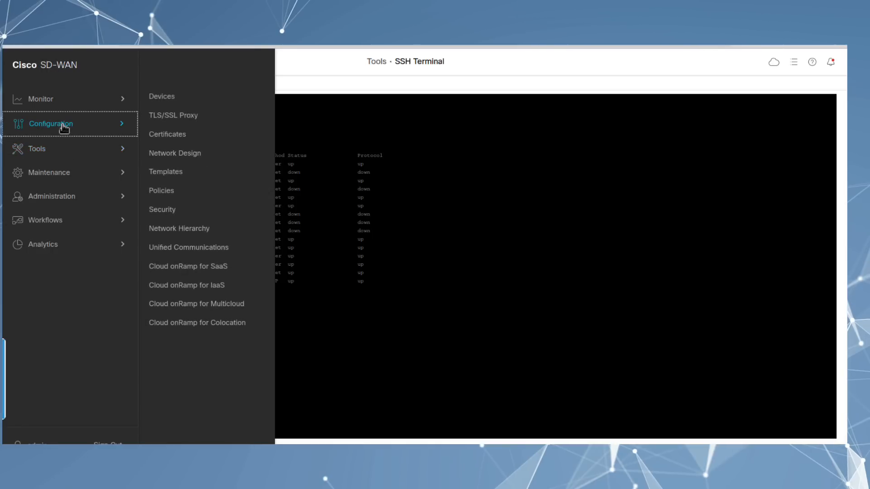
left_click(168, 175)
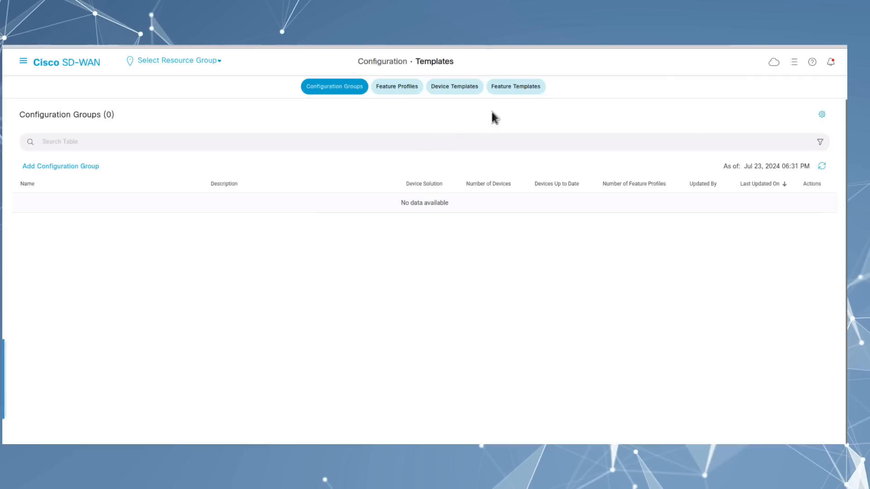
left_click(508, 88)
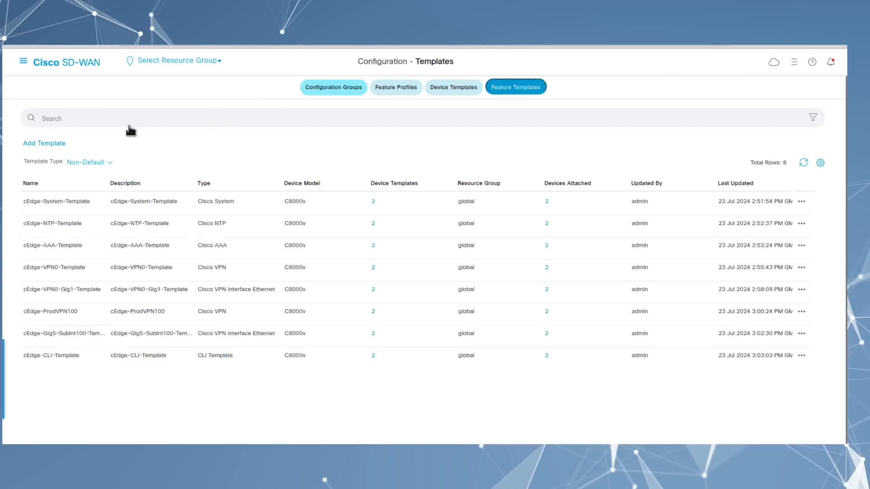
left_click(47, 144)
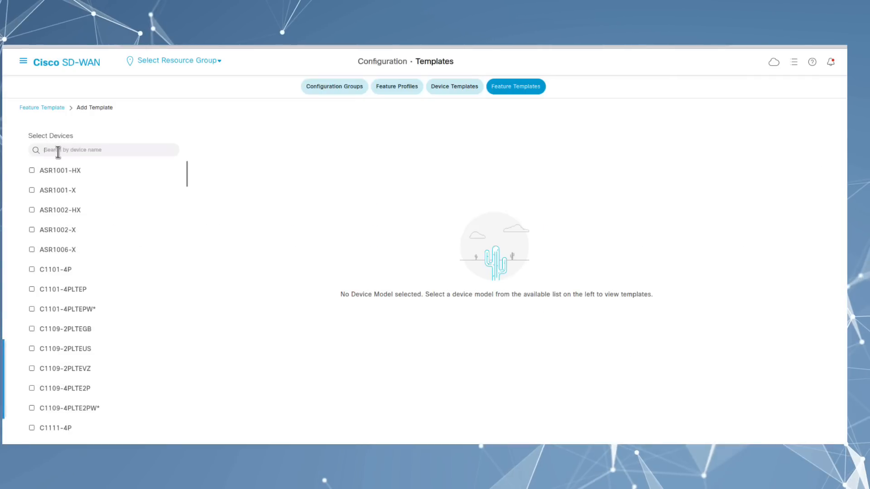
Step: Select the C8000v and C8200-1N-4T device models and scroll to the VPN template types
type("c800")
left_click(48, 172)
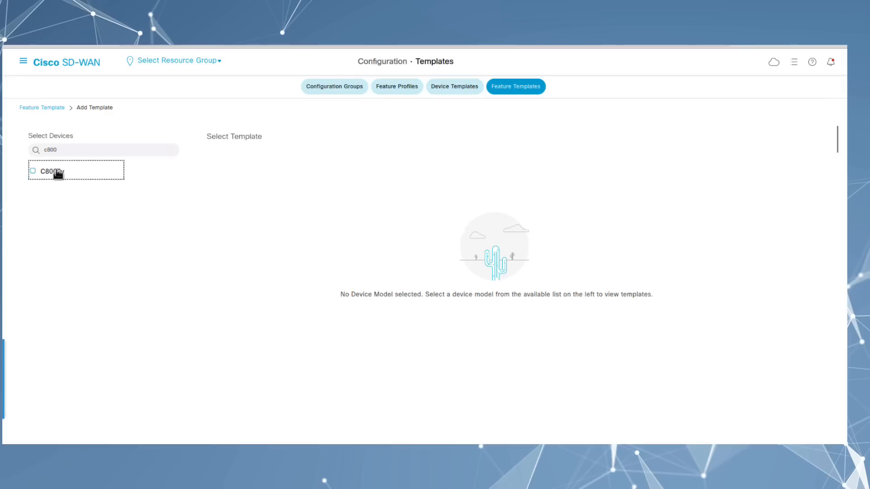
left_click_drag(72, 151, 35, 151)
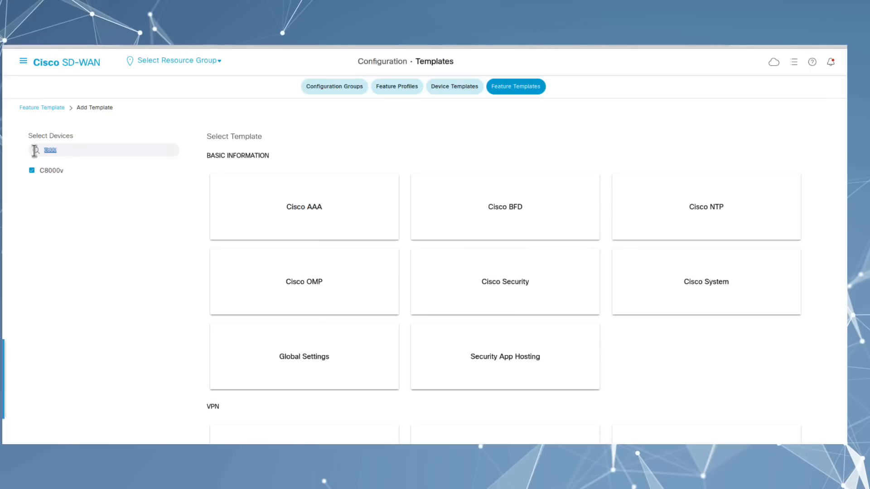
type("8200")
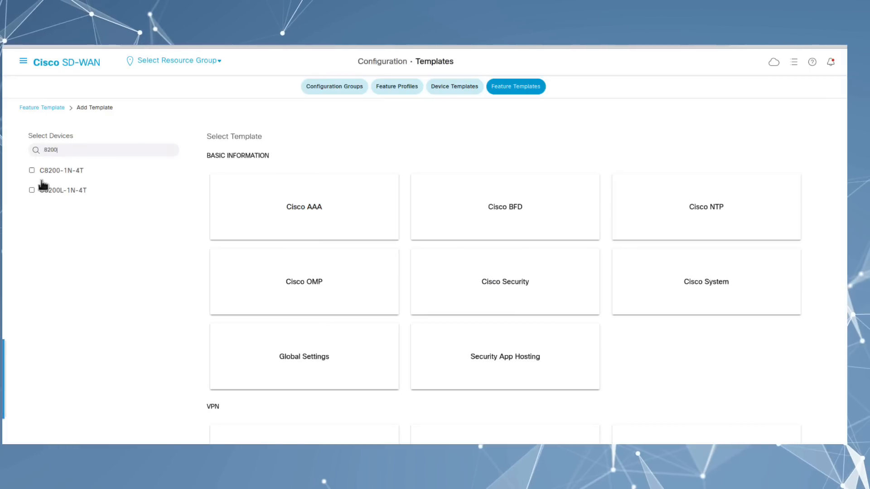
left_click(34, 172)
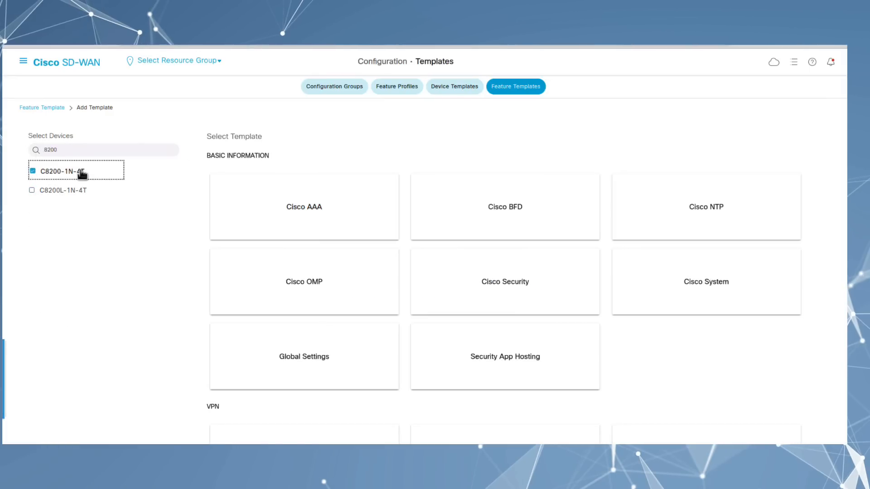
left_click_drag(68, 149, 28, 148)
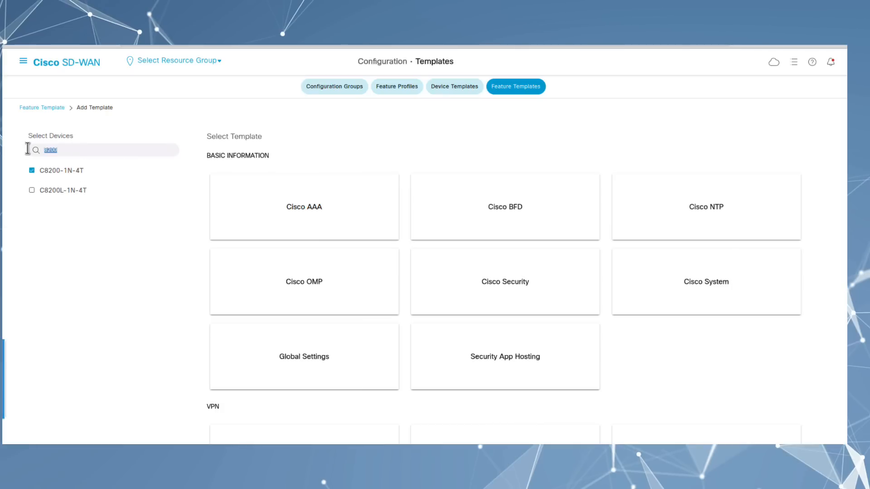
key("BackSpace")
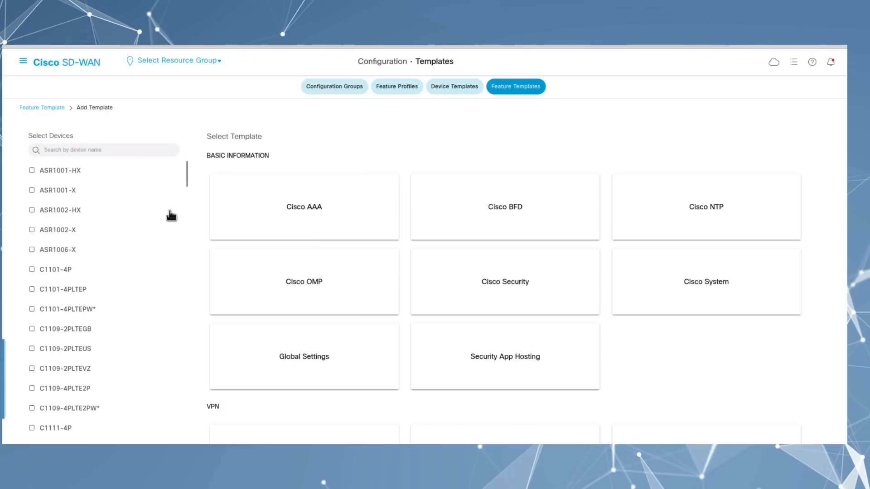
scroll(730, 336, "down", 2)
scroll(729, 336, "down", 1)
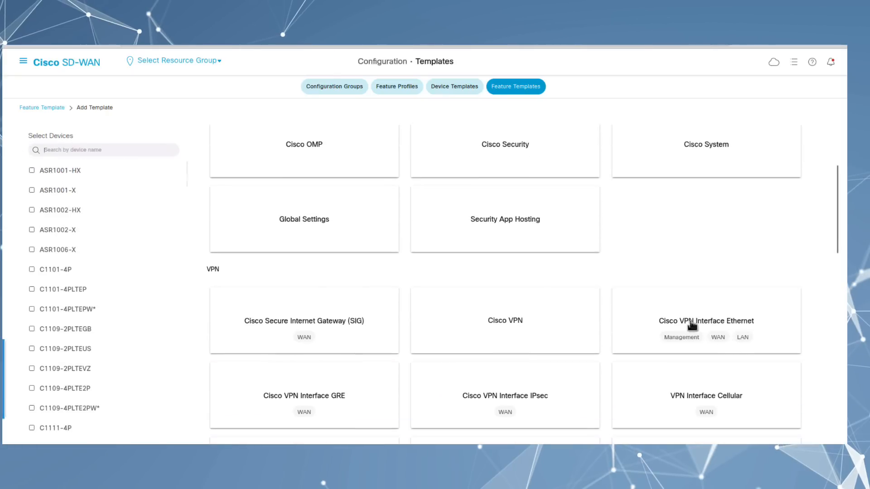
Step: Create a Cisco VPN Interface Ethernet template named cEdge-VPN100-Loopback100, described 'Loopback100 for Netflow and SNMP Source'
left_click(725, 324)
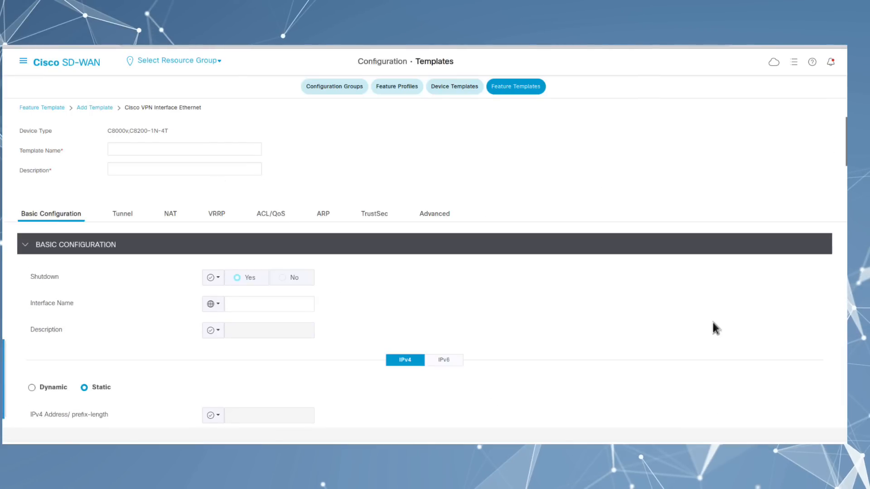
left_click(147, 149)
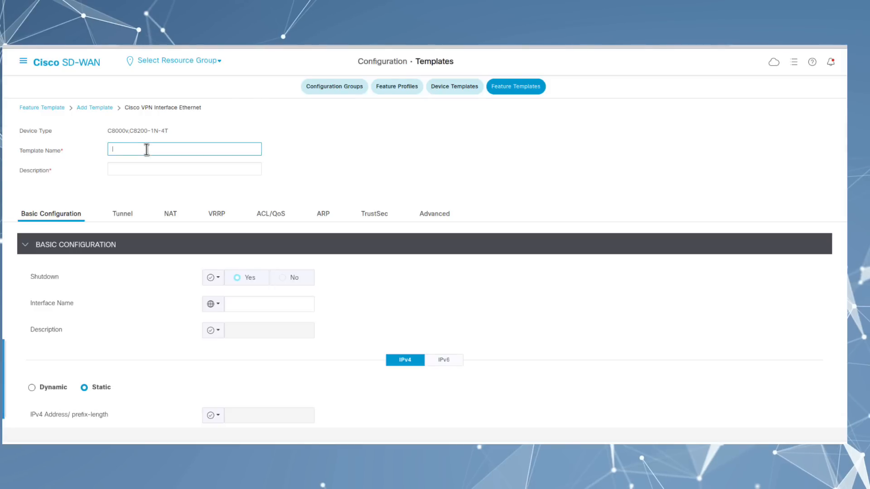
type("cEdge-VPN100-Loop")
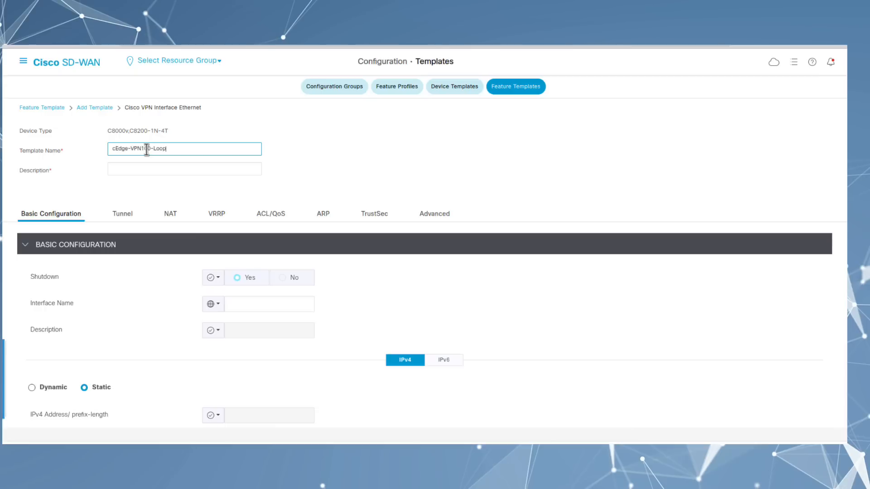
type("back100")
left_click_drag(200, 148, 89, 149)
left_click(142, 169)
type("Loopback100 for Netflow and SNMP Source")
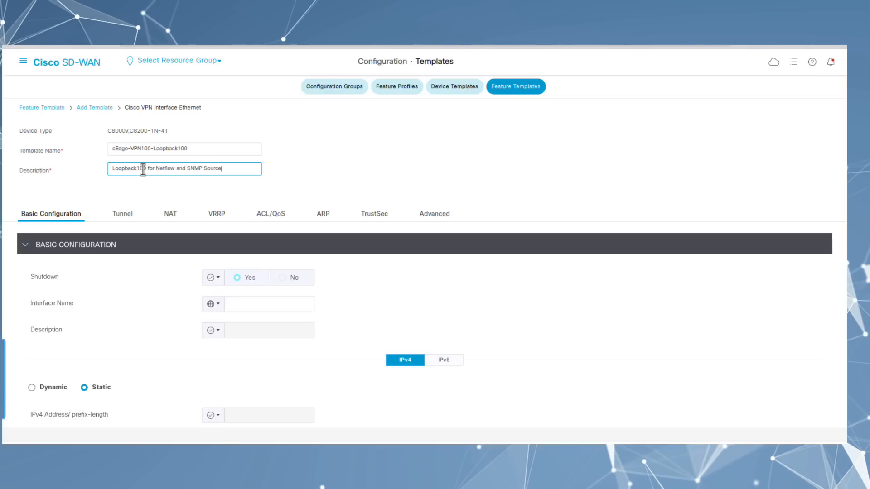
Step: Set Shutdown to Global No and the interface name to Loopback
left_click(218, 277)
key("Return")
left_click(295, 279)
left_click(238, 305)
type("ч")
key("BackSpace")
type("Lo")
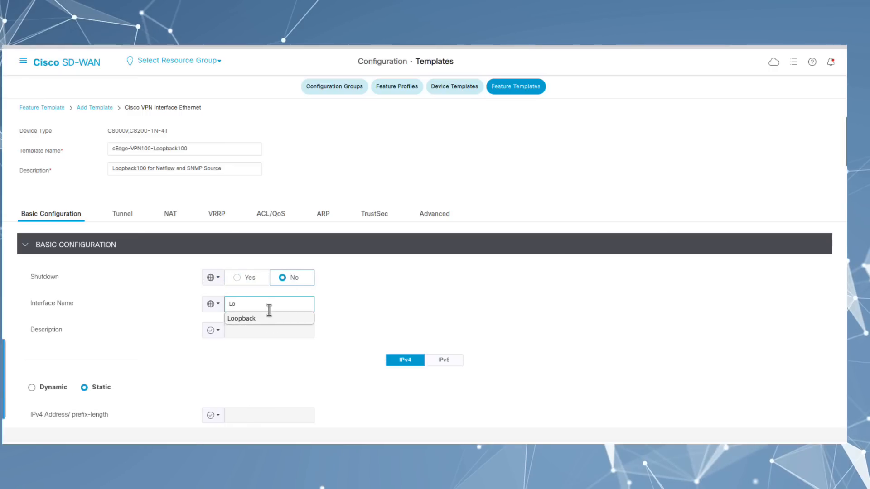
left_click(258, 321)
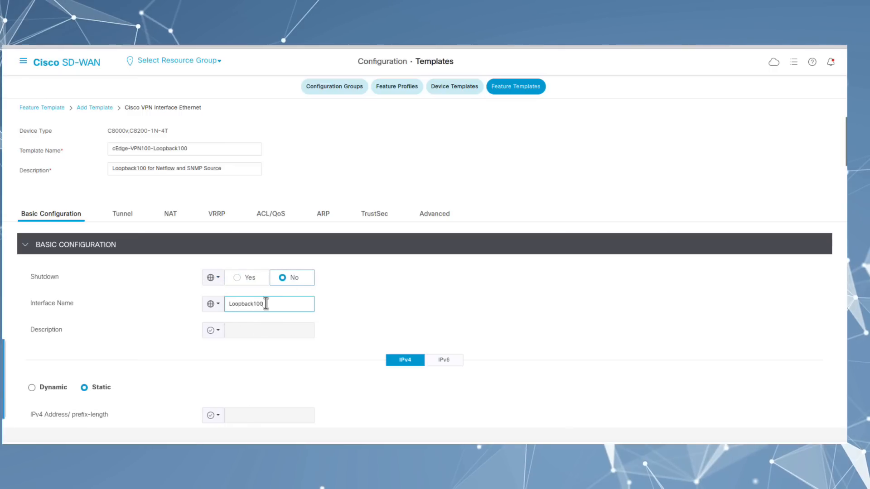
left_click(381, 297)
scroll(225, 277, "down", 2)
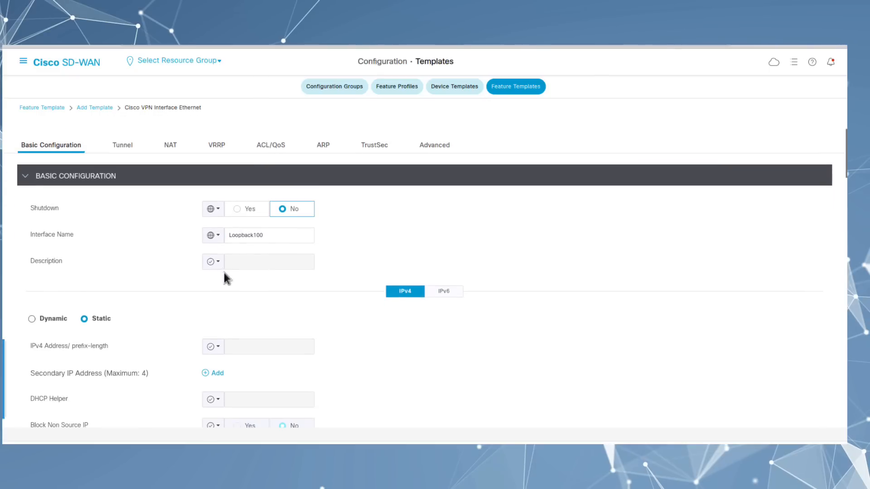
scroll(216, 301, "down", 1)
Step: Make the interface description Global, pasting 'for Netflow and SNMP Source' from the template description
left_click(217, 313)
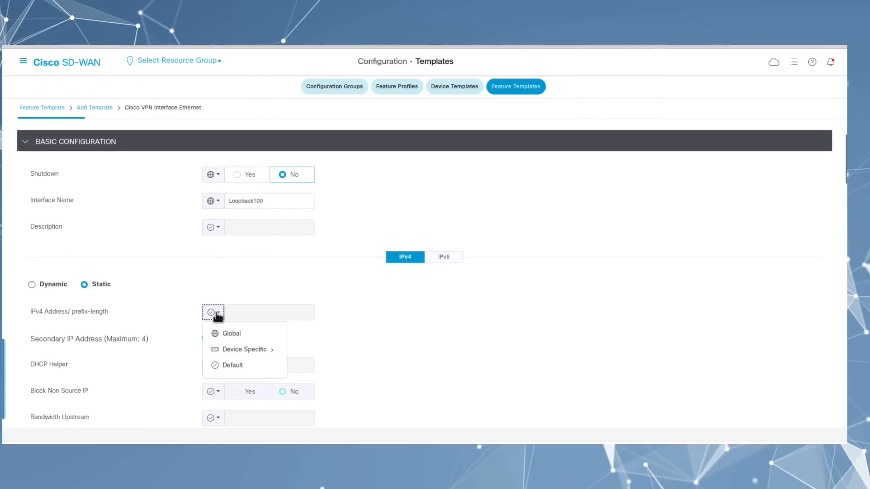
left_click(216, 228)
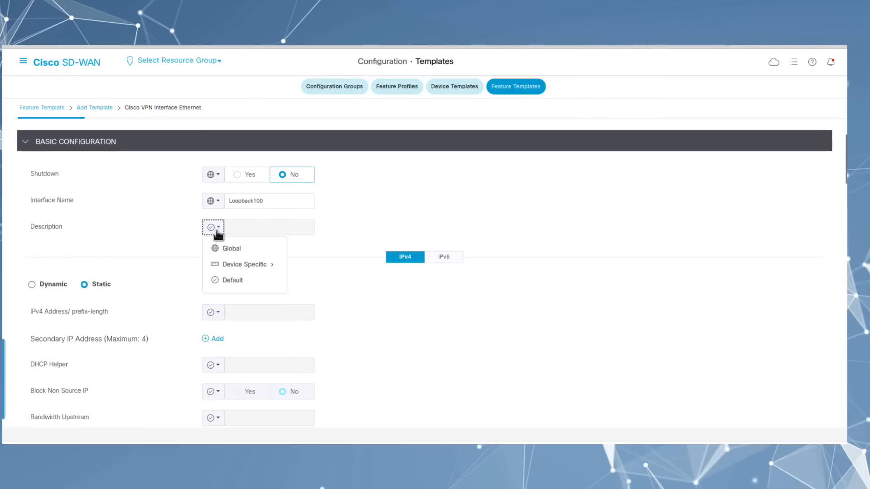
left_click(232, 249)
scroll(217, 184, "up", 3)
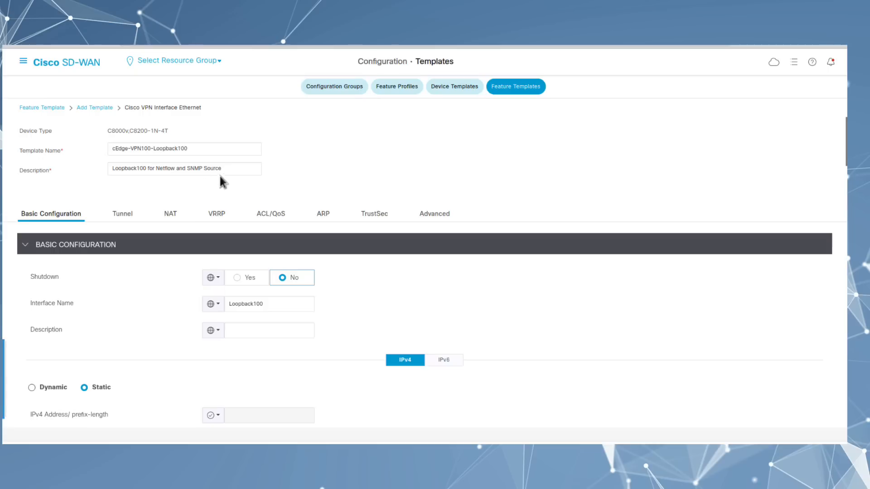
left_click_drag(234, 170, 95, 163)
left_click_drag(231, 169, 146, 169)
key("ctrl+c")
left_click(241, 328)
key("ctrl+v")
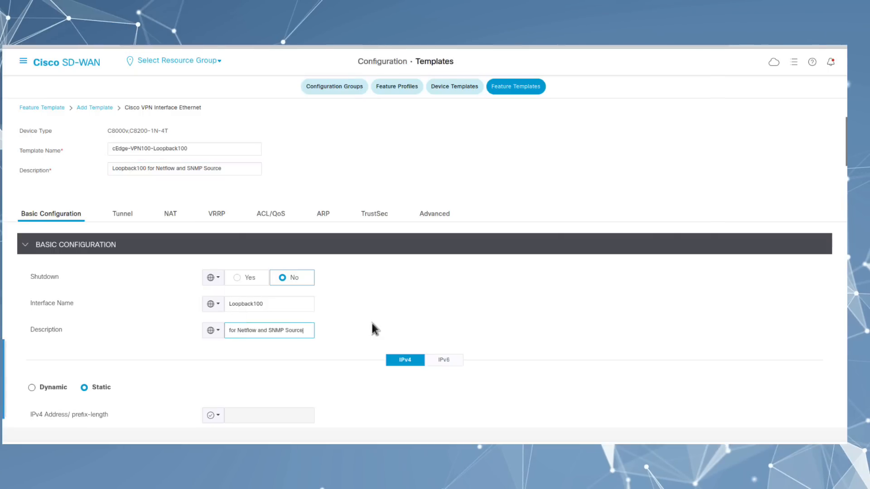
Step: Make the IPv4 address Device Specific with key vpn100-ploopback100-ip-add and save the template
scroll(344, 331, "down", 3)
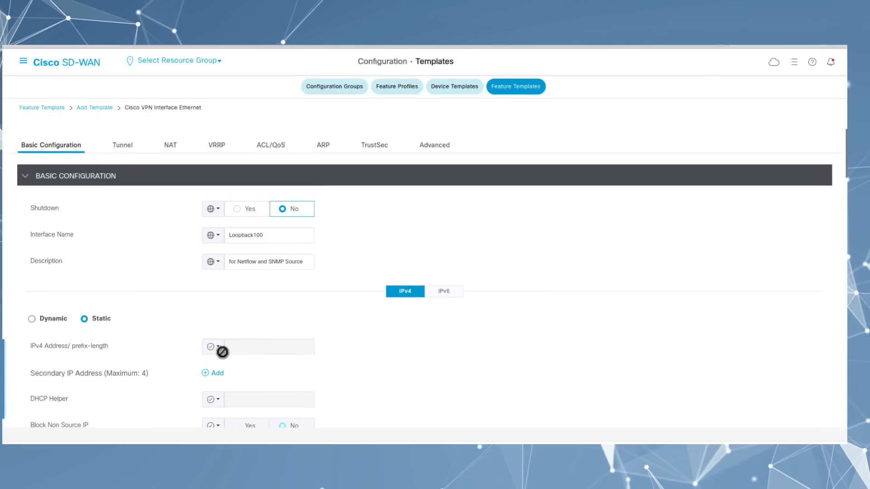
left_click(212, 347)
left_click(220, 352)
mouse_move(231, 384)
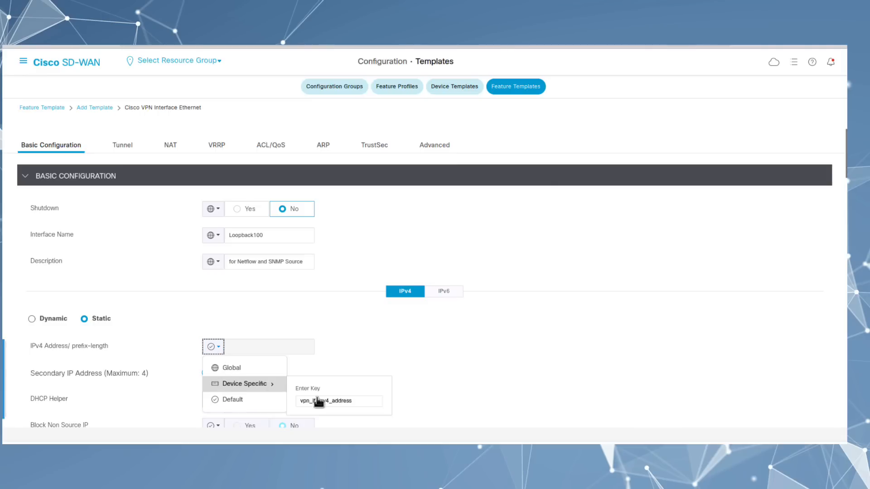
left_click_drag(352, 401, 298, 403)
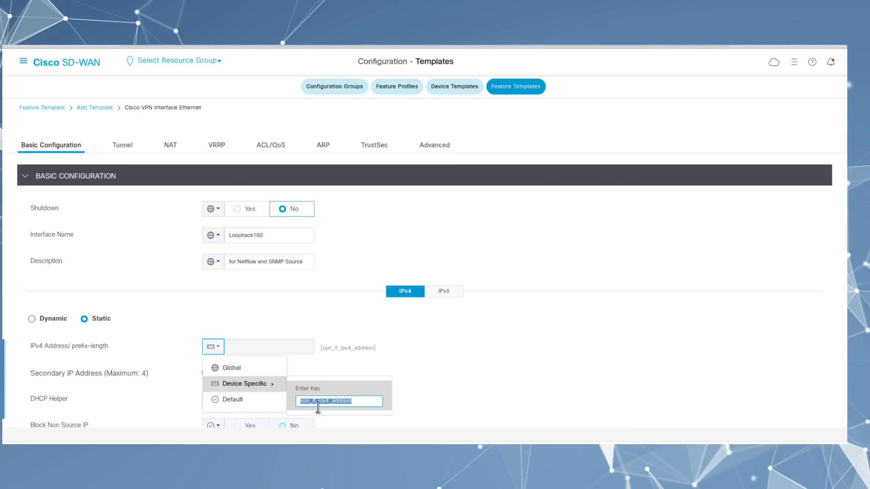
type("vpn100-ploop")
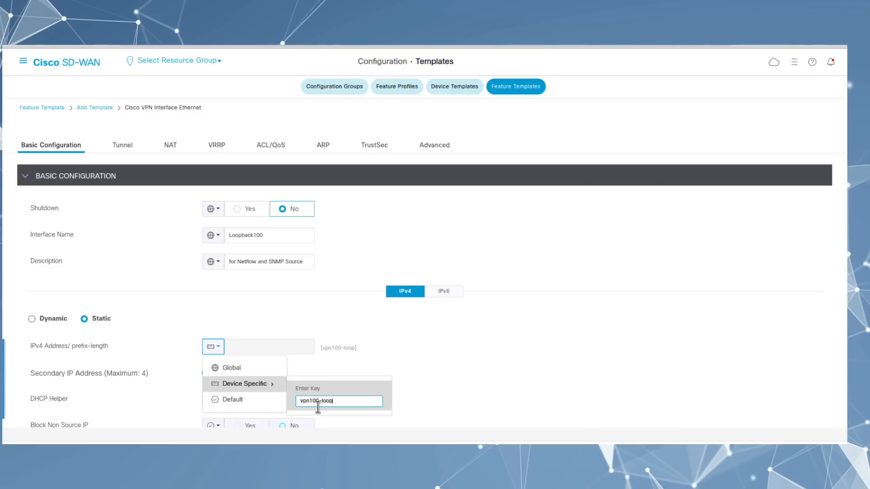
type("back100-ip-add")
left_click(489, 399)
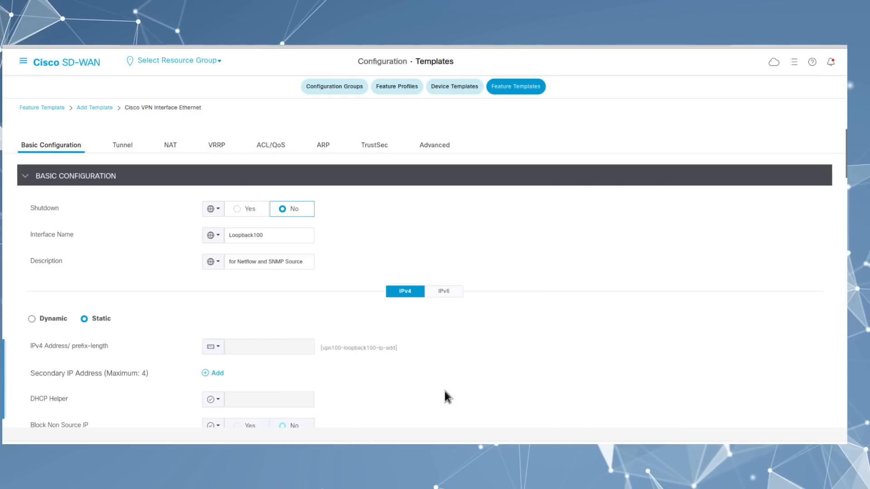
scroll(445, 391, "down", 3)
scroll(446, 396, "down", 3)
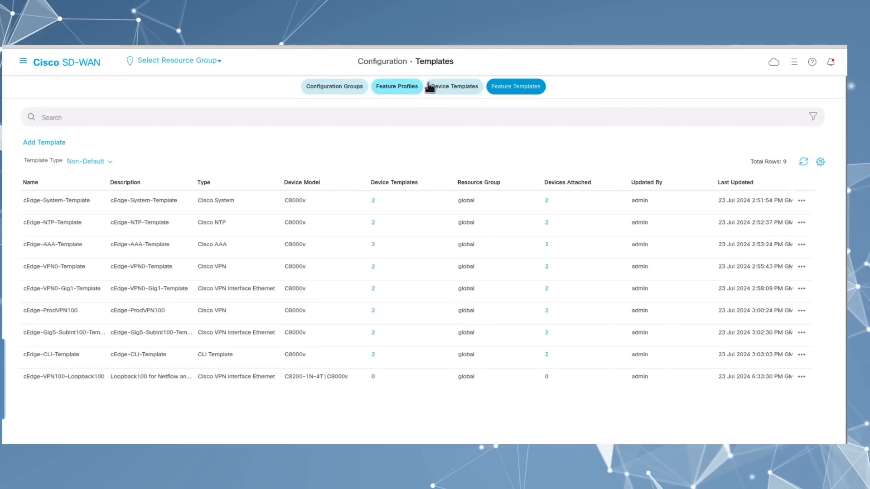
Step: Open SiteA-cEdge-Device-Template for editing from the Device Templates list
left_click(443, 88)
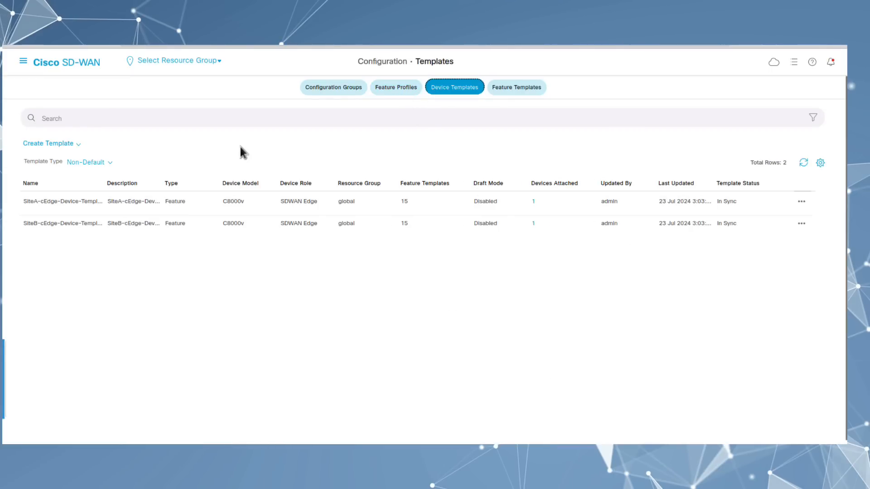
left_click(801, 201)
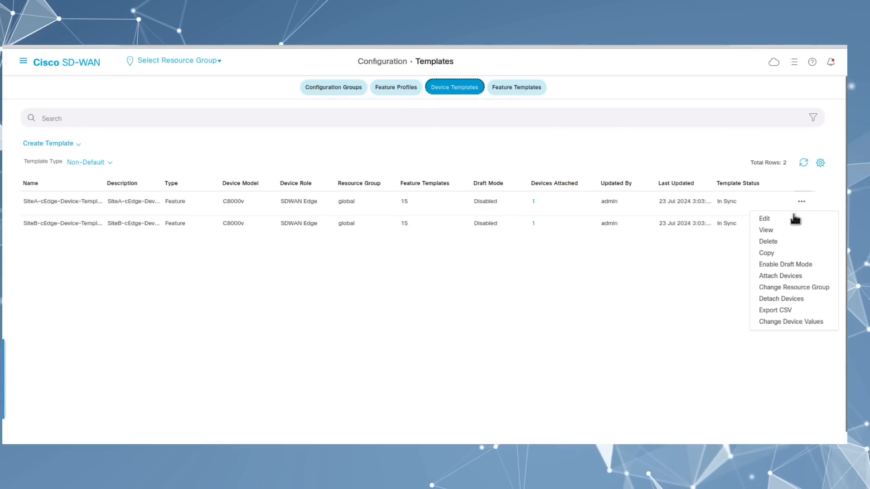
left_click(773, 220)
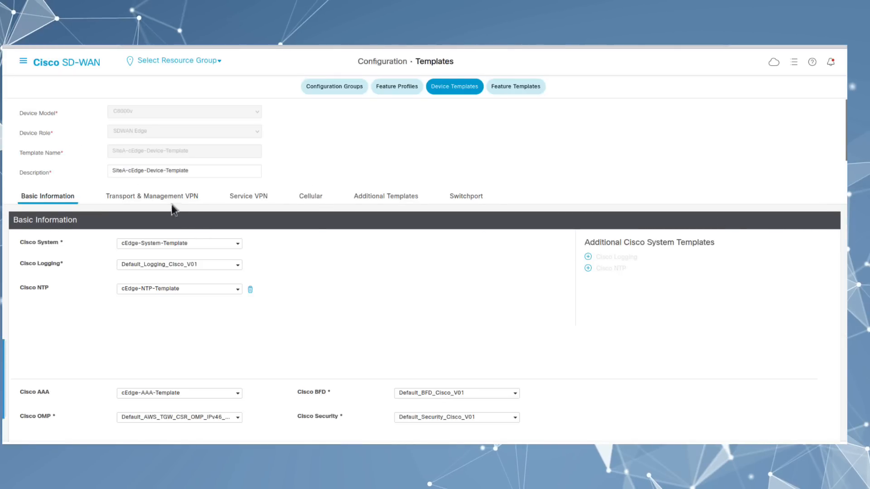
Step: Add cEdge-VPN100-Loopback100 as a second Ethernet interface under cEdge-ProdVPN100 and save
left_click(242, 198)
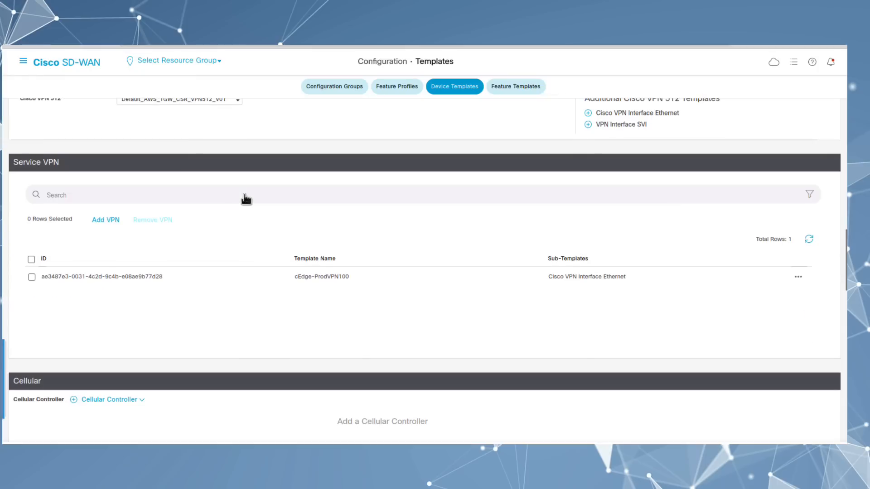
left_click(798, 278)
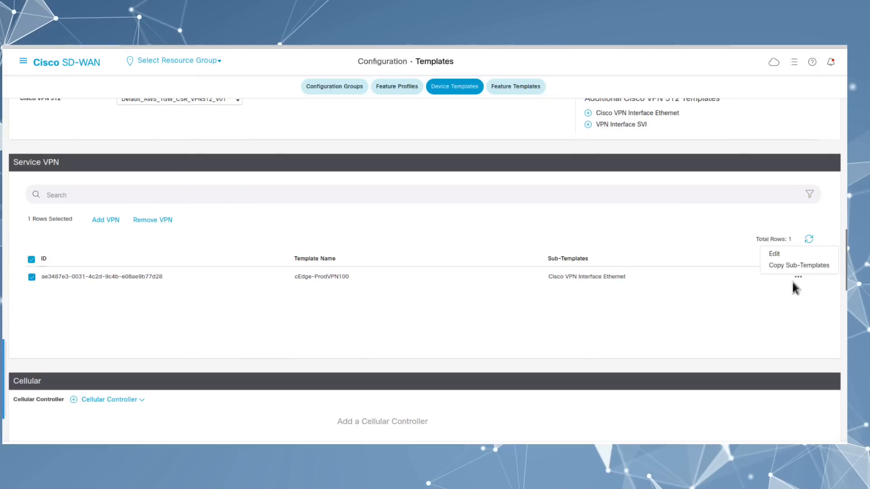
left_click(775, 255)
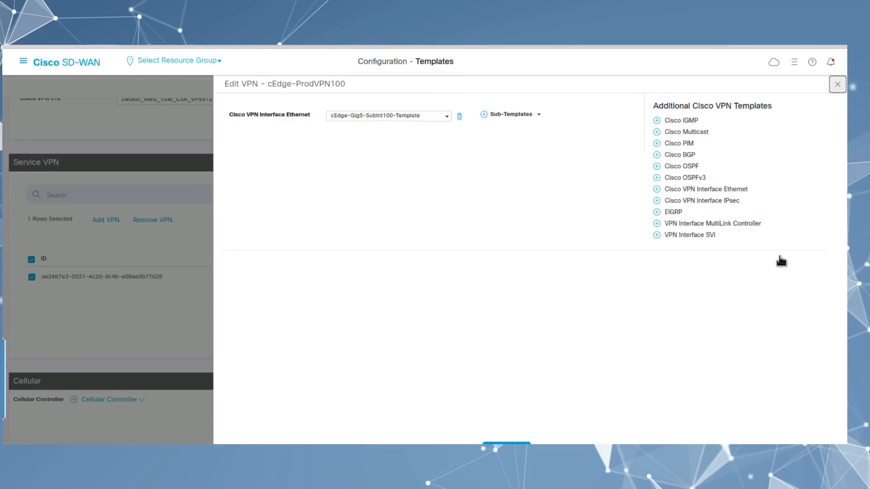
left_click(704, 190)
left_click(358, 141)
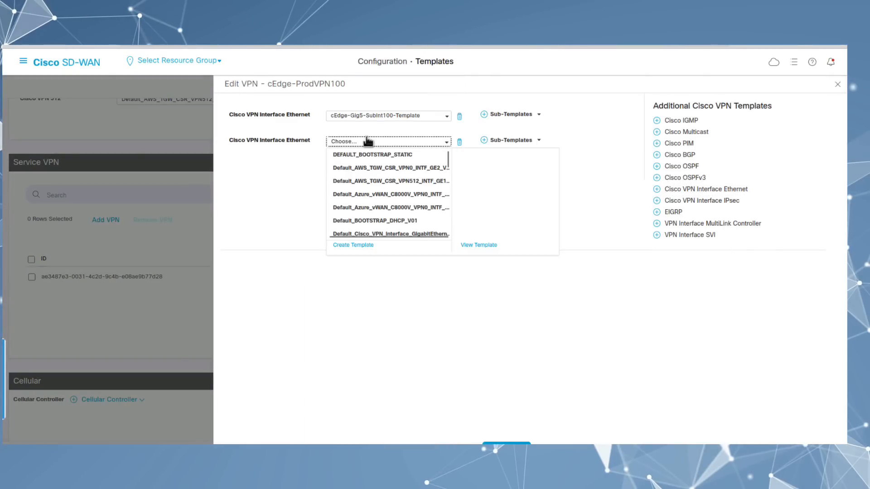
scroll(363, 177, "down", 10)
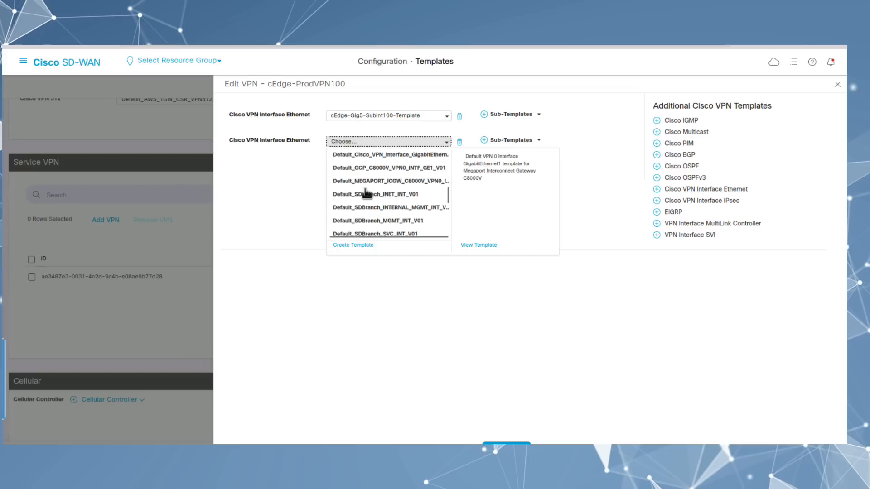
scroll(367, 194, "down", 5)
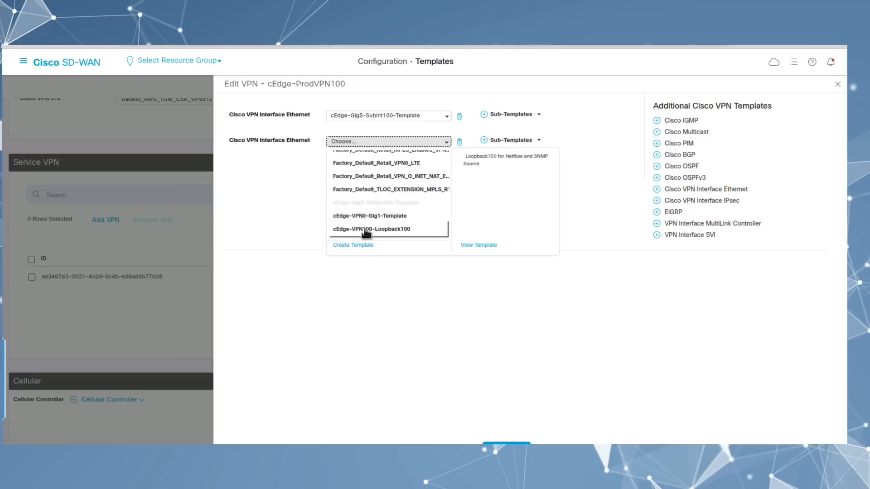
left_click(367, 229)
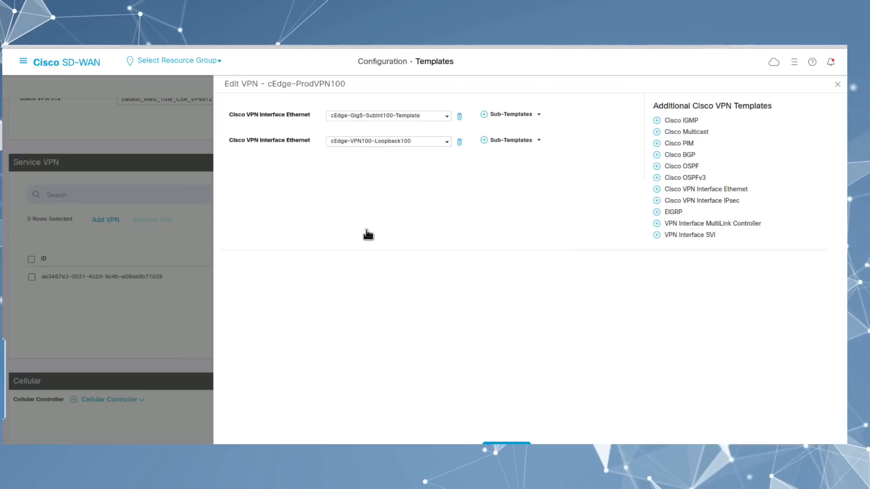
left_click(506, 443)
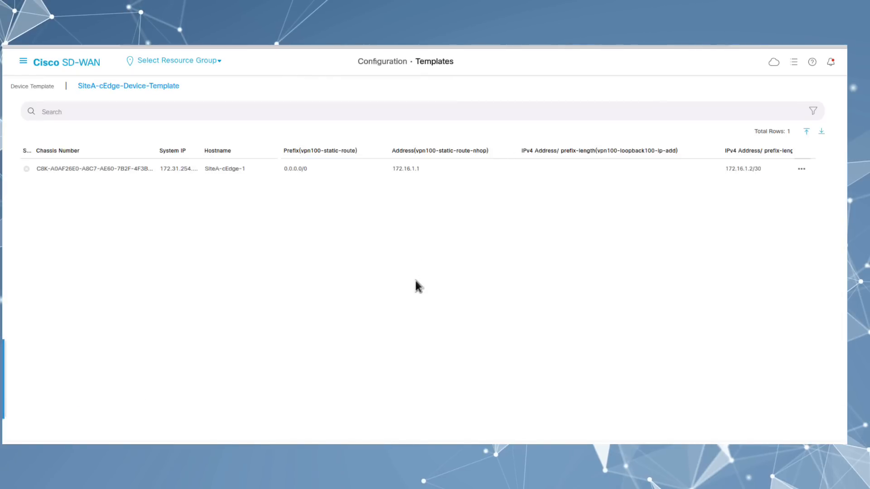
Step: Enter 172.31.254.101/32 as SiteA-cEdge-1's loopback100 IPv4 address and apply the update
left_click(801, 169)
left_click(785, 187)
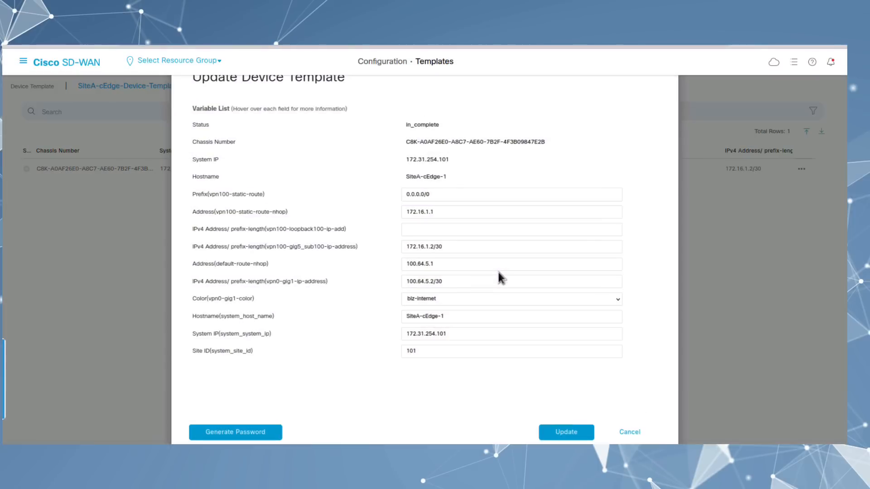
left_click(433, 233)
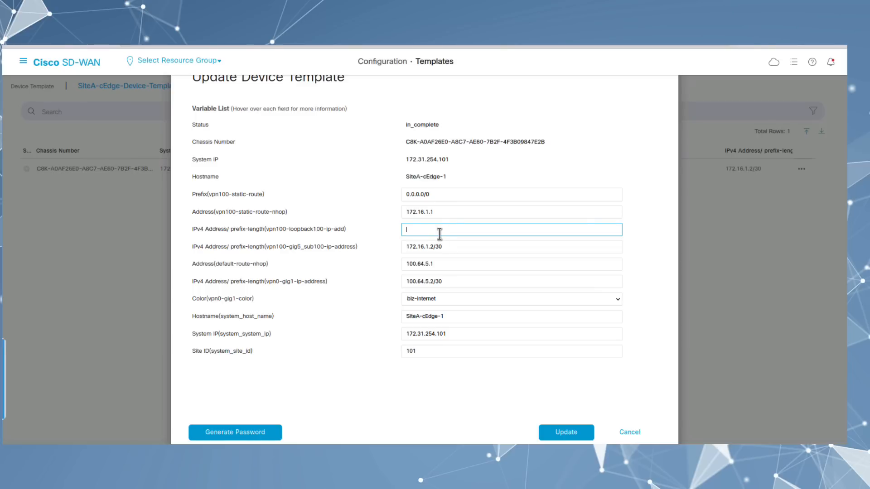
type("172.31.1")
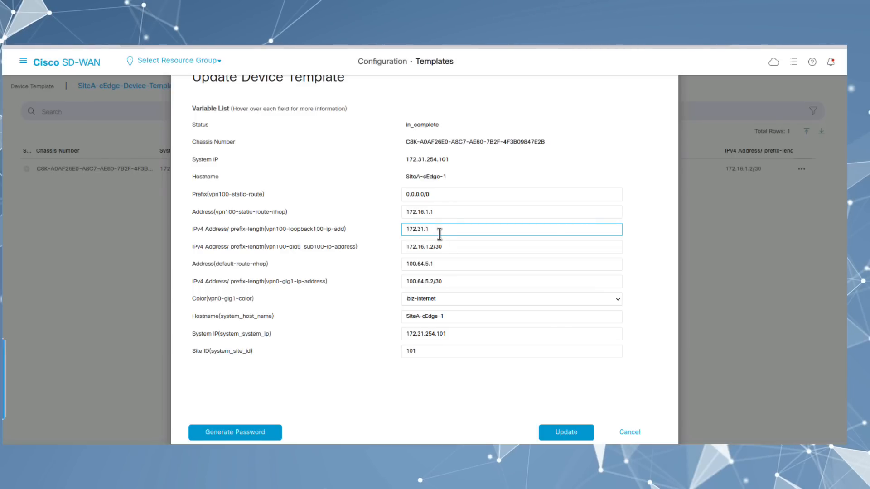
key("BackSpace")
type("254.1")
type("01/32")
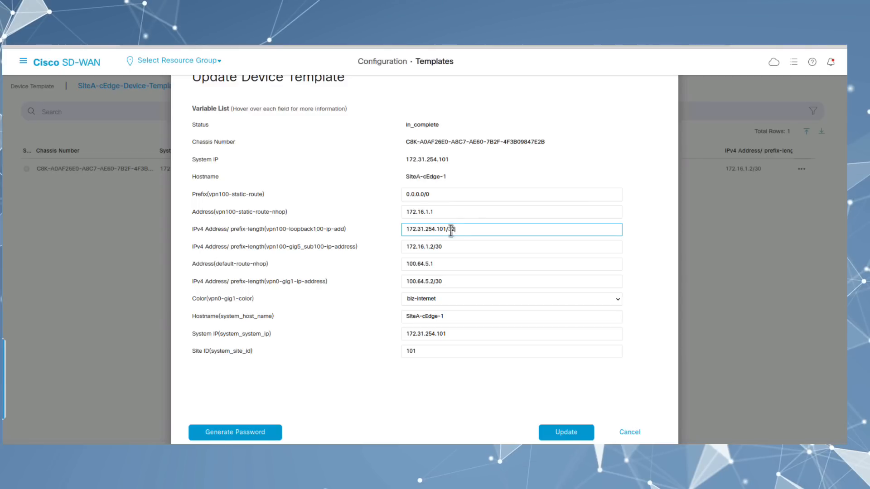
left_click(567, 432)
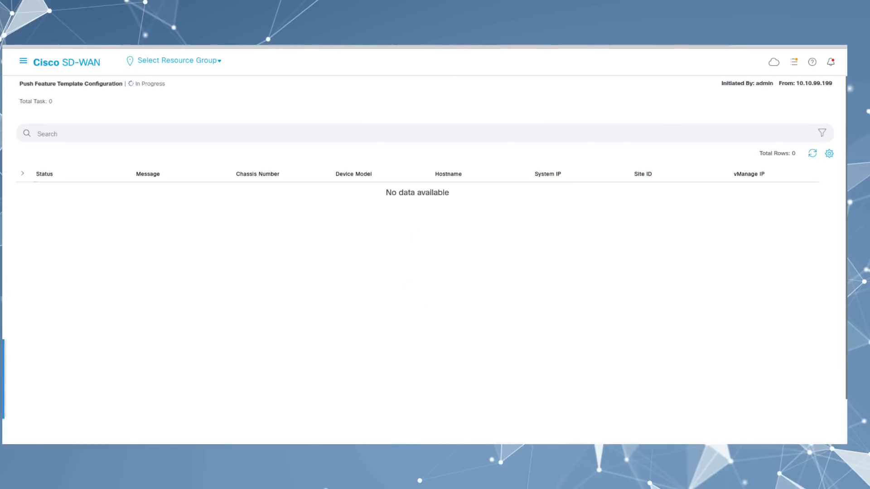
Step: Refresh the push task status until the template push to SiteA-cEdge-1 succeeds
left_click(812, 154)
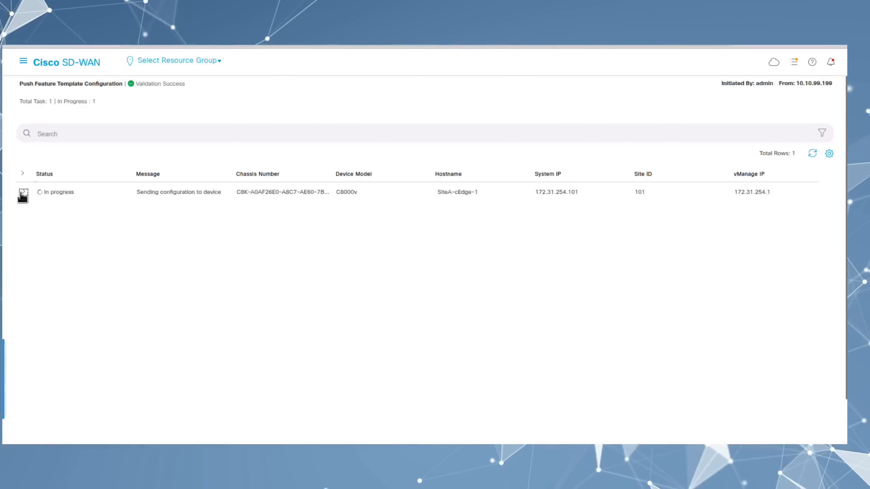
left_click(23, 192)
left_click(812, 154)
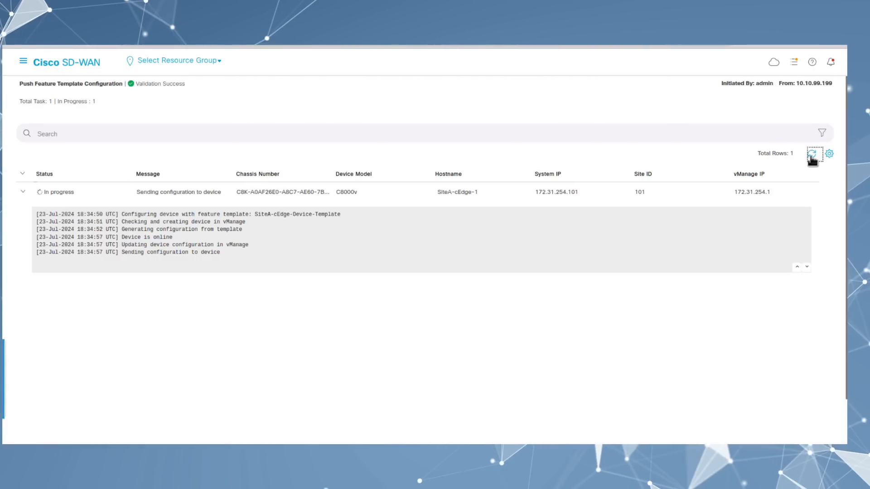
left_click(812, 154)
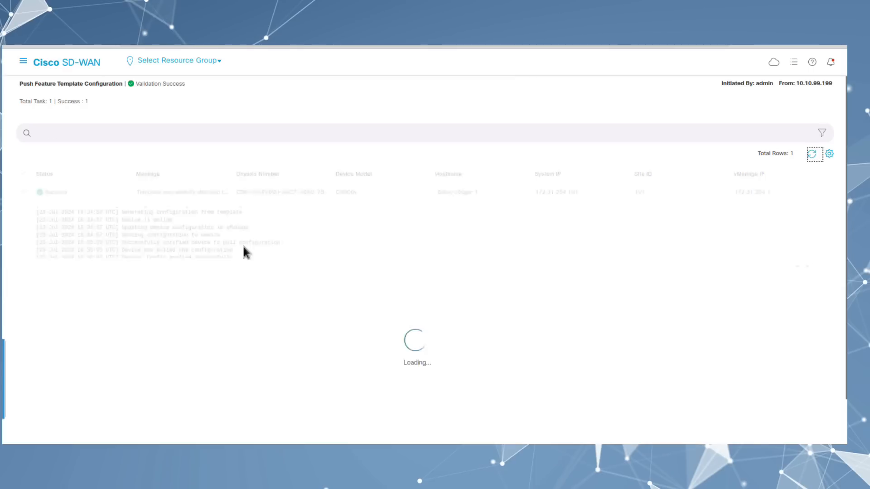
Step: Run 'show ip int br' on SiteA-cEdge-1 over SSH and select Loopback100's 172.31.254.101 address
left_click(23, 63)
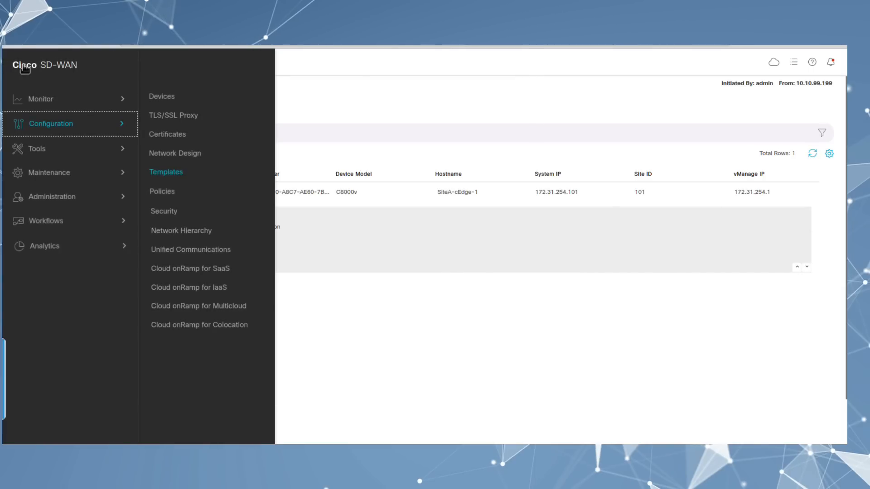
left_click(44, 152)
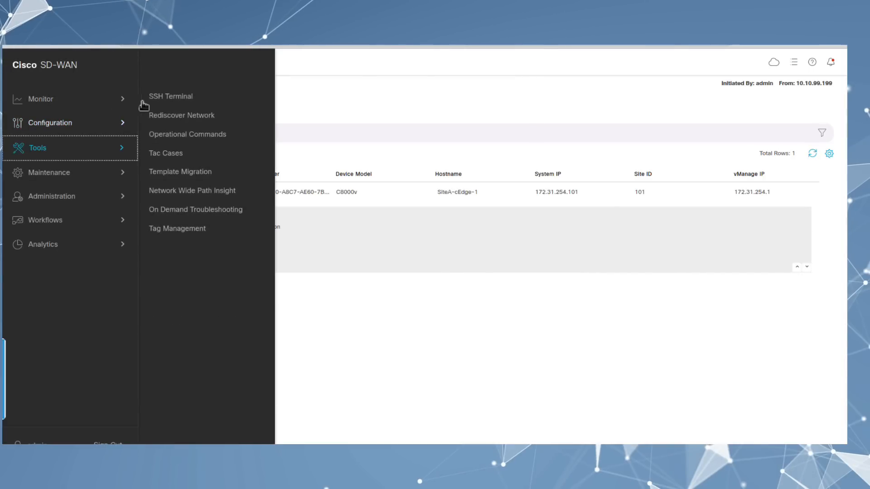
left_click(177, 99)
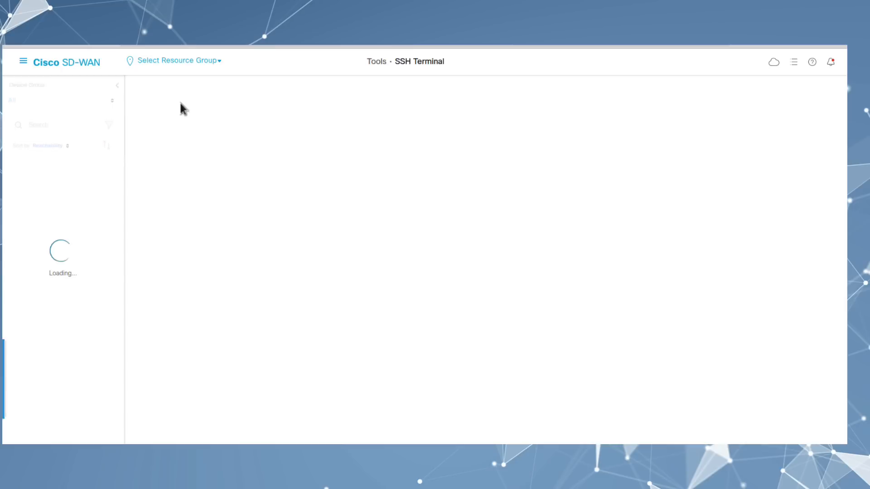
left_click(53, 294)
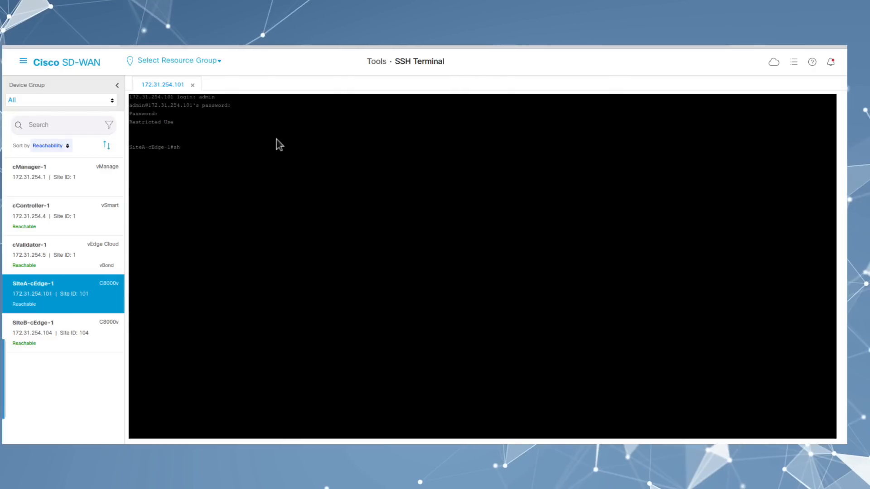
type("show ip int br")
key("Return")
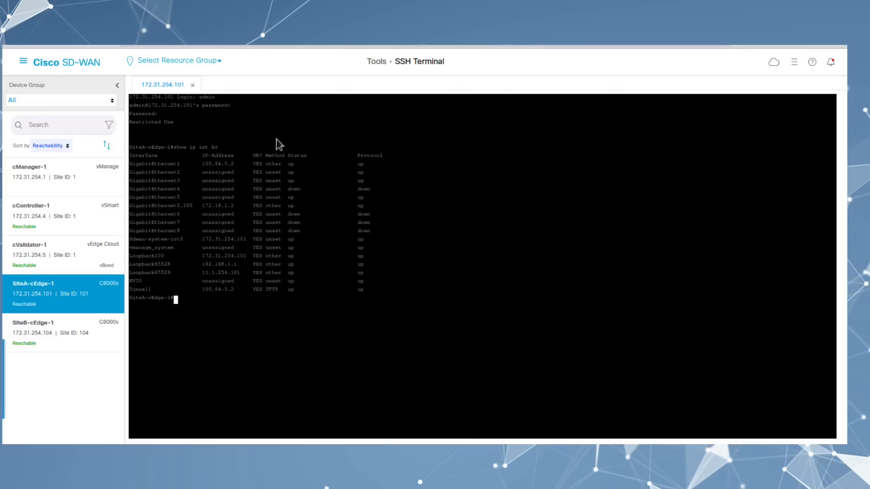
left_click_drag(252, 257, 132, 256)
left_click(250, 267)
key("super+plus")
key("super+plus")
left_click_drag(320, 319, 167, 318)
key("super+minus")
key("super+minus")
Step: Go to the Device Templates list under Configuration > Templates
left_click(24, 61)
left_click(106, 124)
left_click(164, 172)
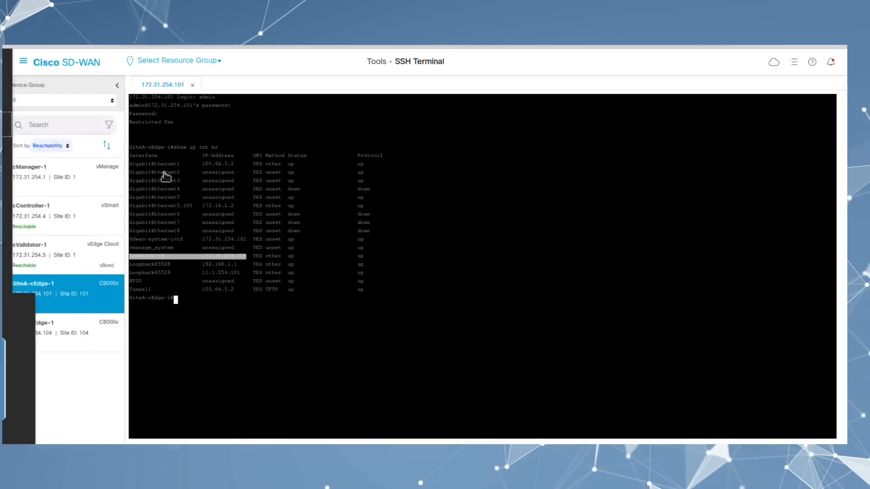
left_click(455, 86)
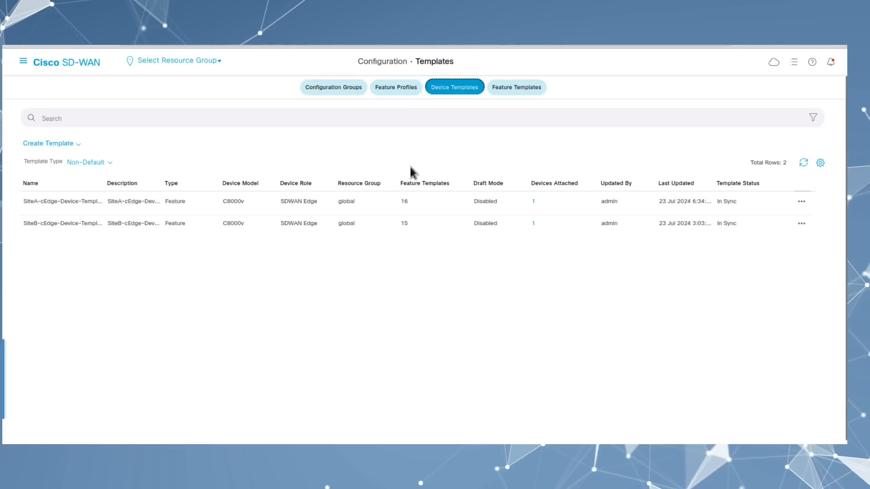
Step: In SiteB-cEdge-Device-Template, add cEdge-VPN100-Loopback100 as a second Ethernet interface to cEdge-ProdVPN100 and save
left_click(802, 224)
left_click(776, 240)
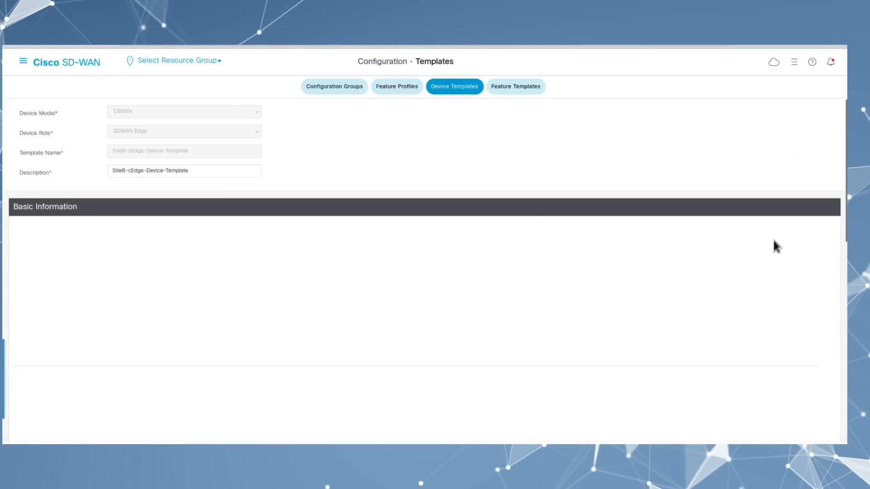
left_click(249, 196)
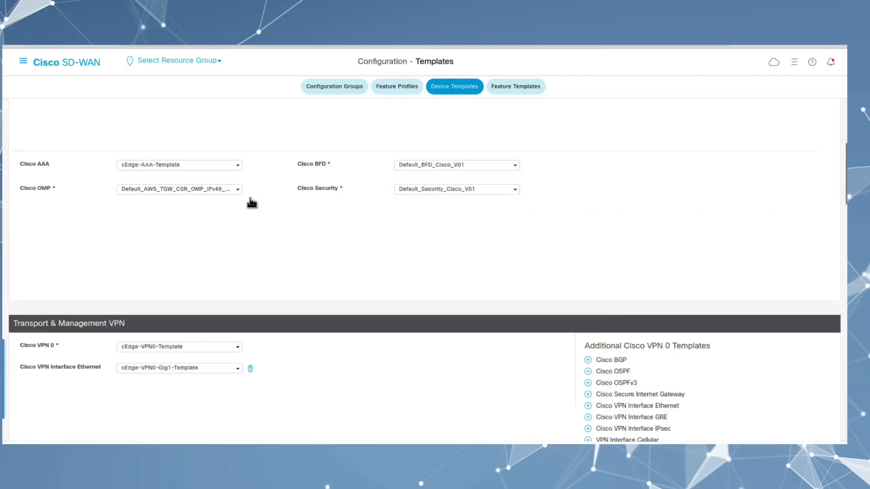
left_click(802, 281)
left_click(776, 251)
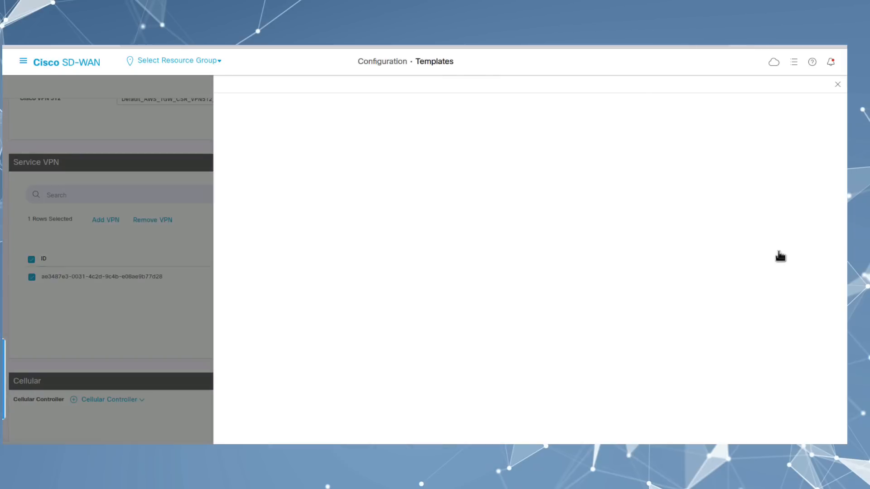
left_click(716, 193)
left_click(398, 141)
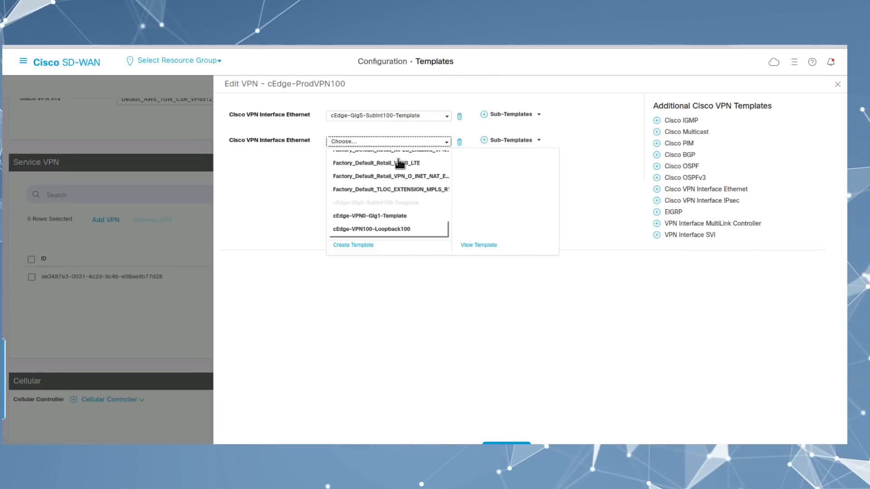
left_click(385, 230)
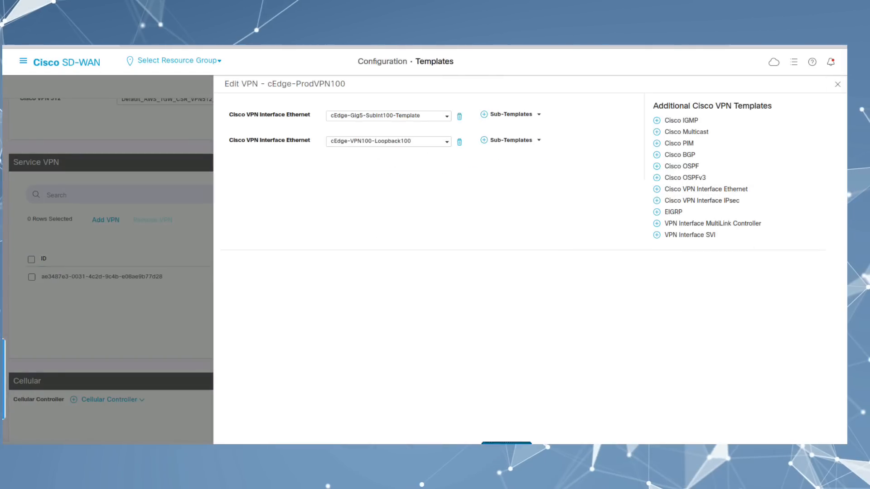
left_click(506, 443)
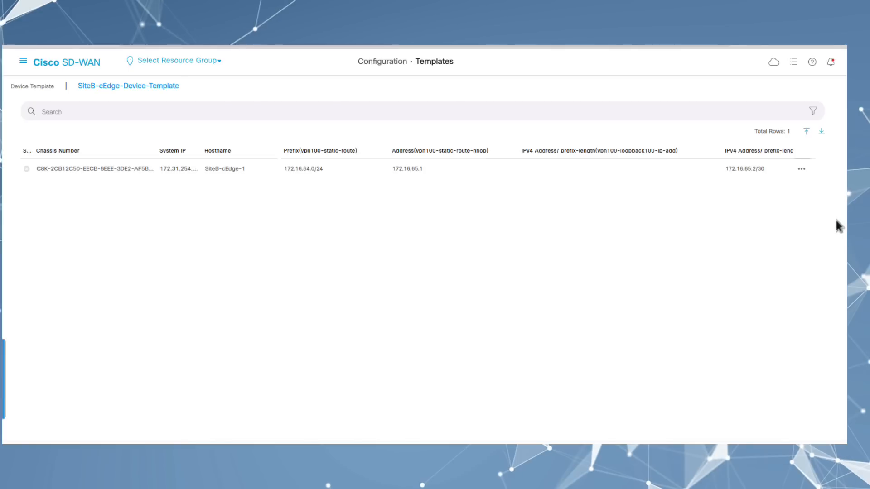
Step: Enter 172.31.254.104/32 as SiteB-cEdge-1's loopback100 IPv4 address and commit it
left_click(576, 170)
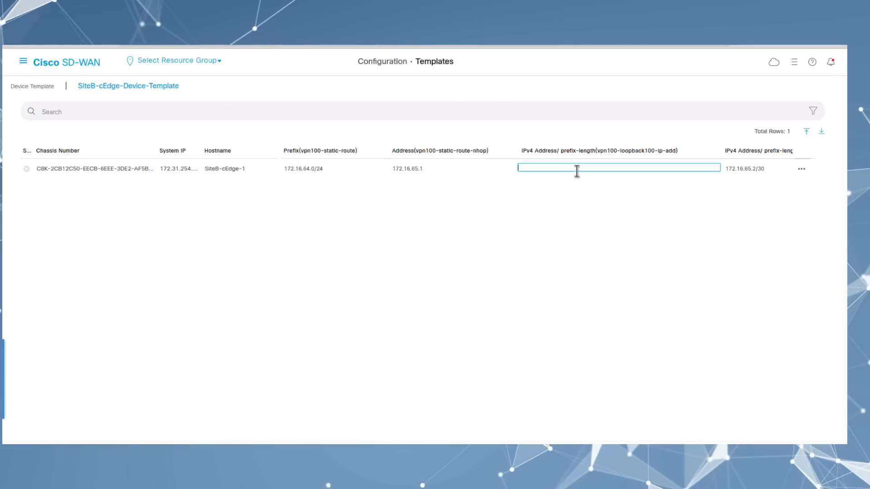
type("172.31.254.")
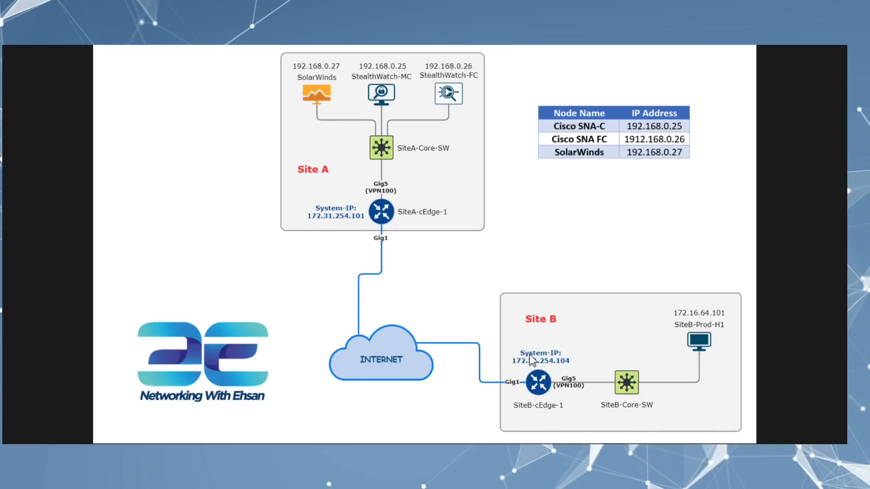
mouse_move(405, 457)
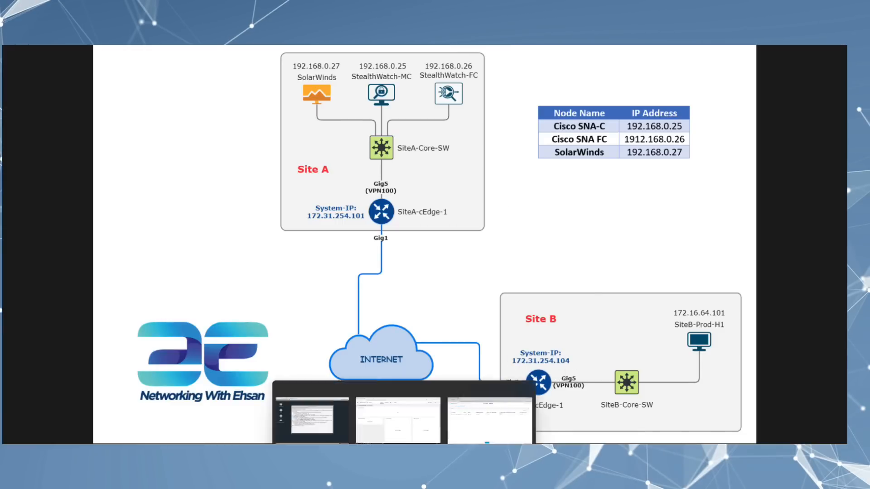
left_click(478, 425)
type("172.31.254.1104")
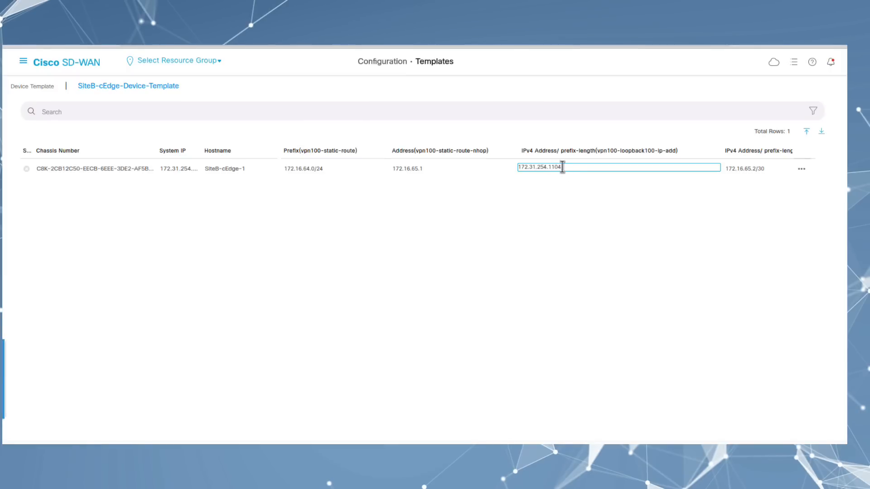
key("BackSpace")
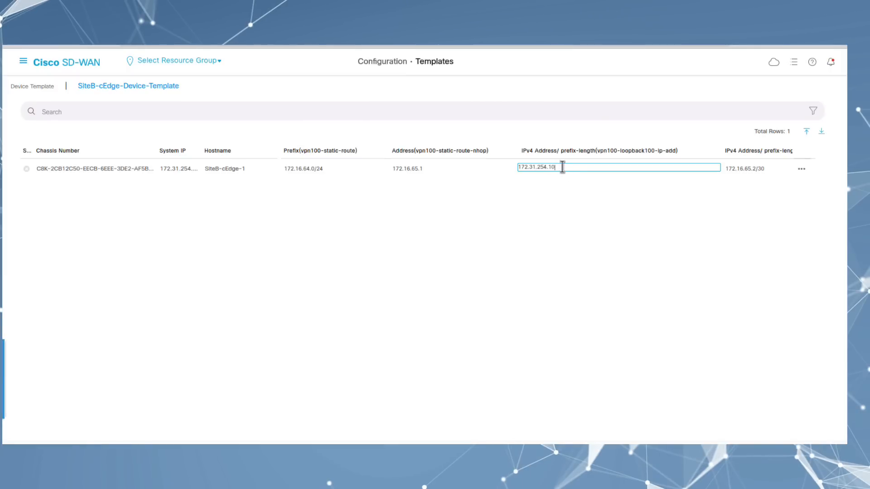
type("01/32")
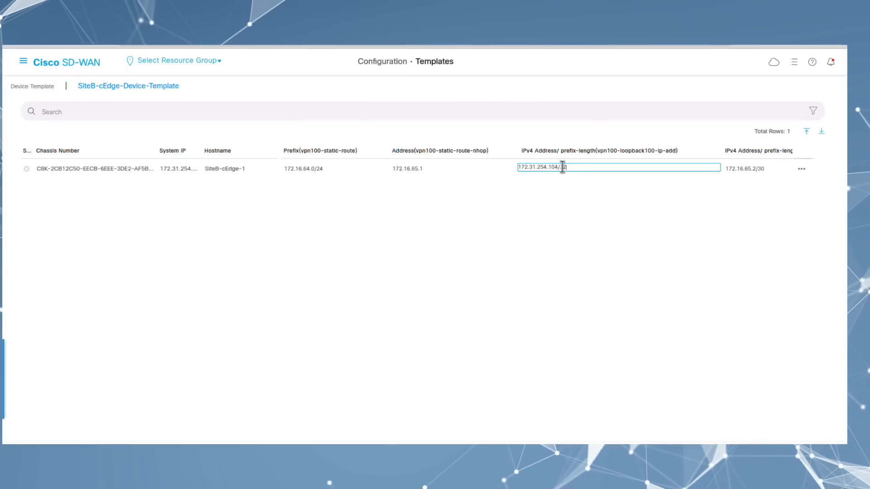
left_click(557, 222)
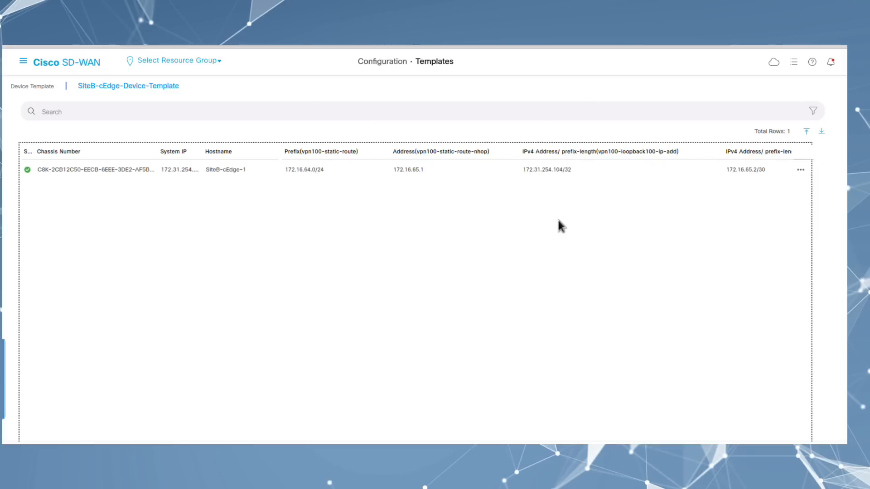
Step: Push the device template to SiteB-cEdge-1 and expand the push task's log
left_click(437, 447)
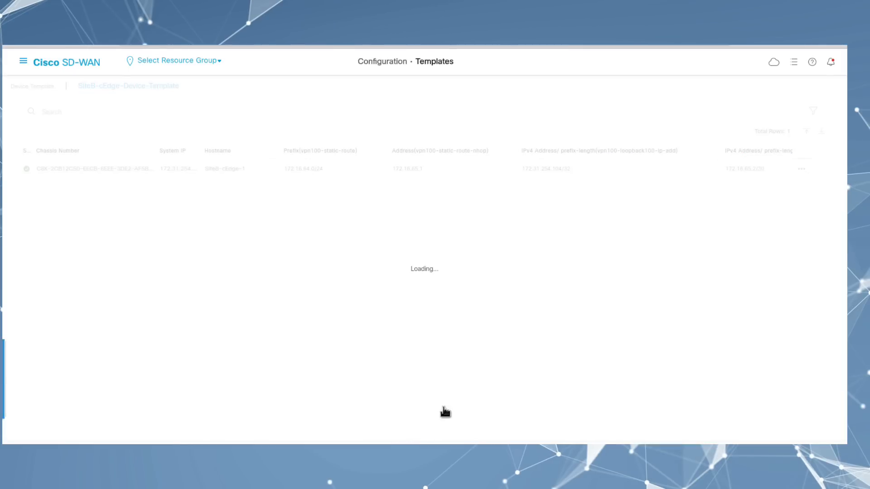
left_click(461, 442)
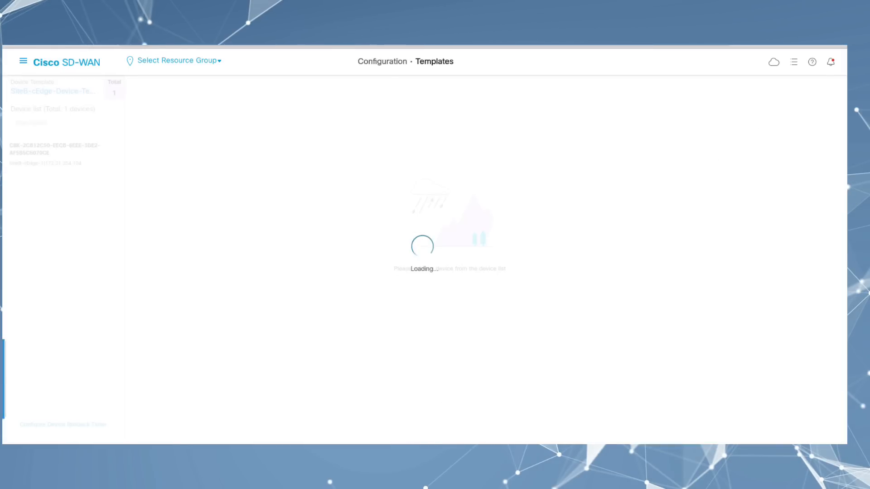
left_click(812, 155)
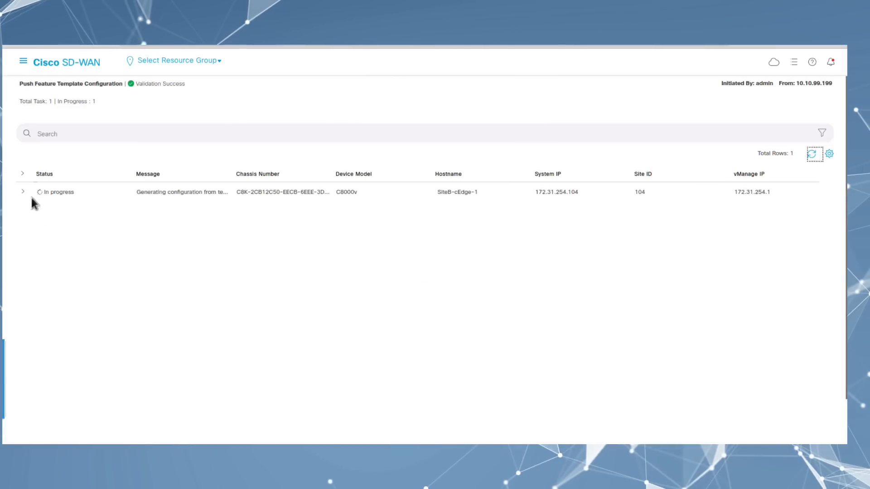
left_click(23, 194)
Step: Refresh the push status until SiteB-cEdge-1 reports the config applied successfully
left_click(812, 154)
left_click(811, 154)
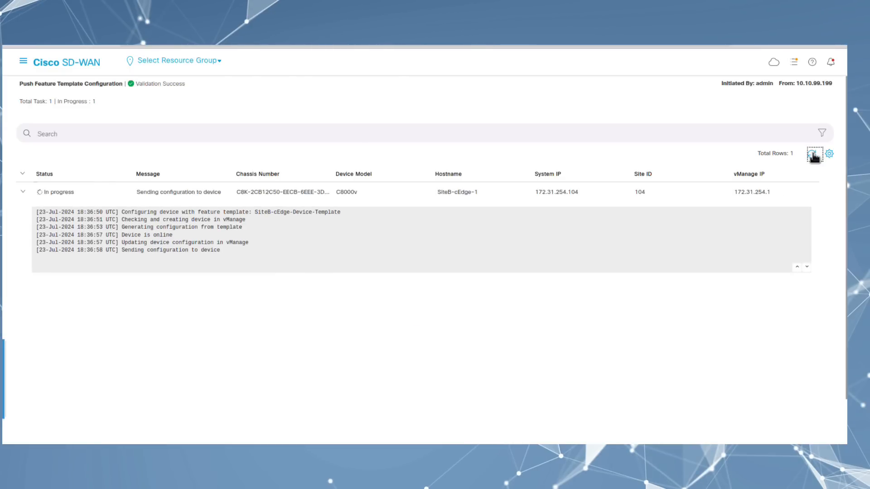
left_click(812, 154)
left_click(813, 154)
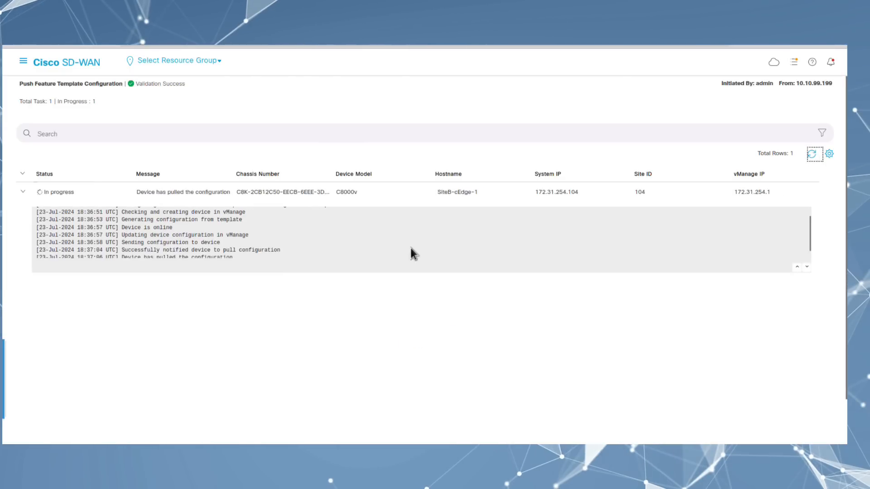
left_click(812, 154)
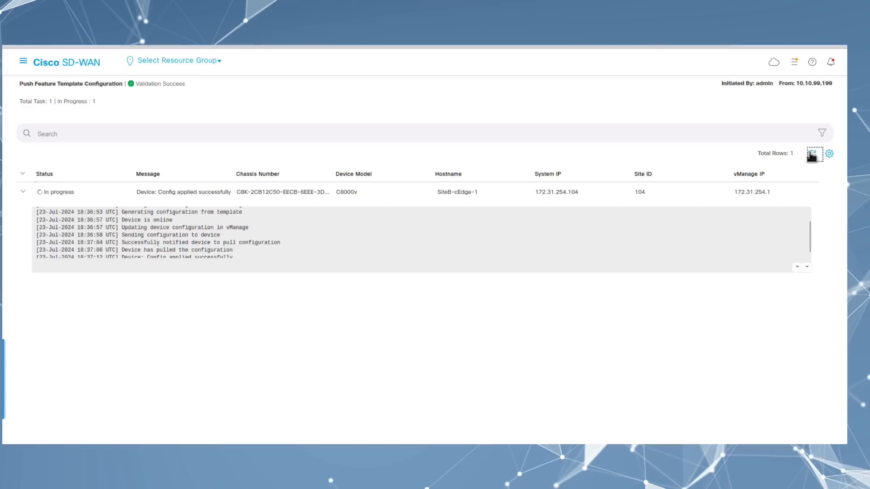
left_click(23, 62)
Step: Open an SSH Terminal session to SiteB-cEdge-1, log in, and enlarge the view
mouse_move(109, 148)
left_click(170, 94)
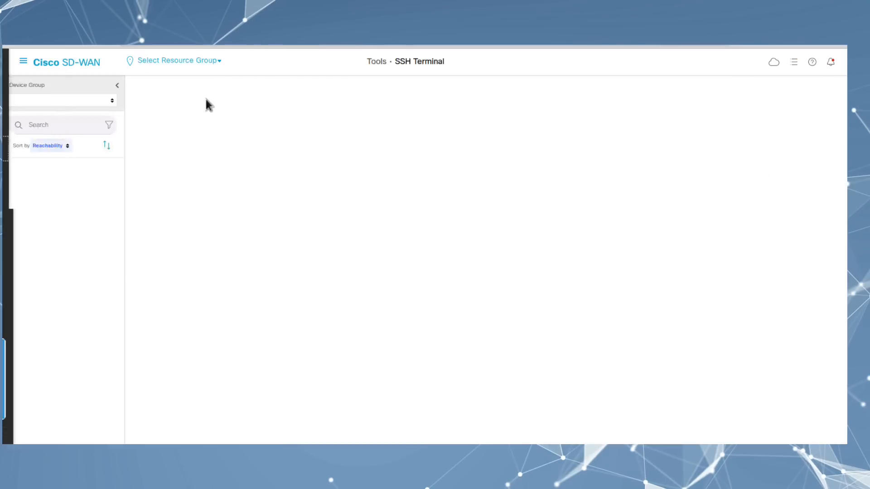
left_click(47, 333)
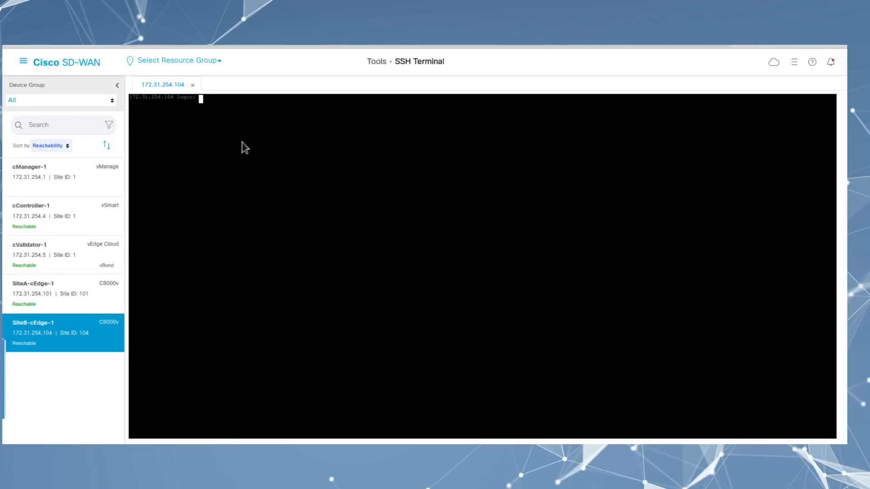
key("Return")
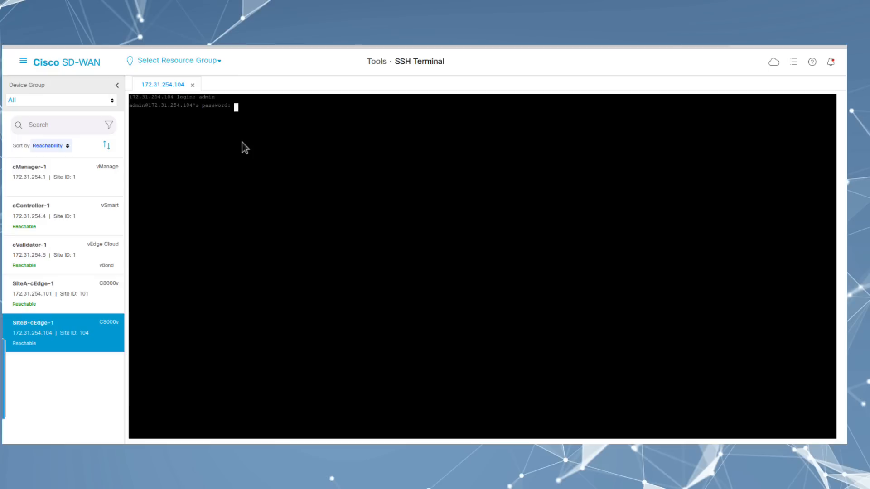
key("Return")
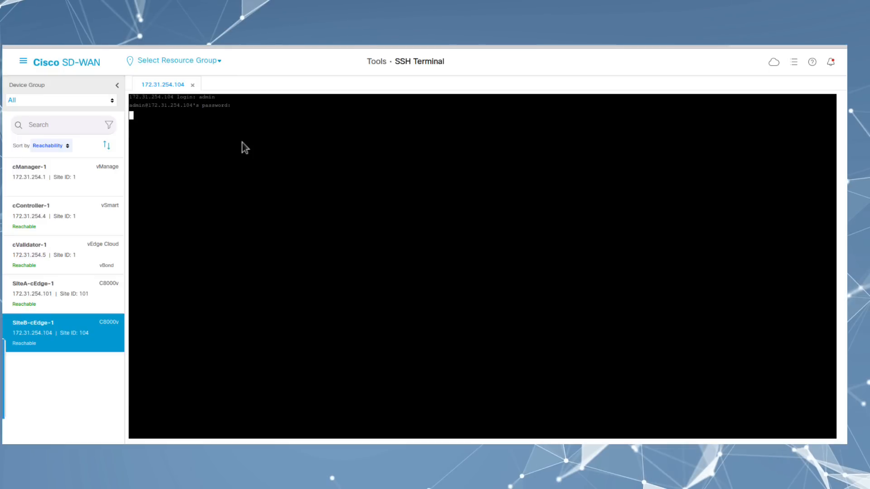
key("Return")
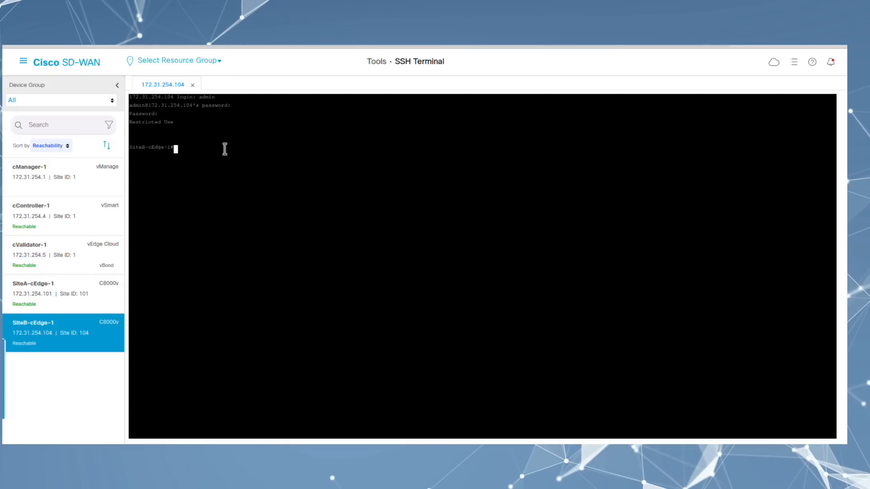
key("ctrl+plus")
key("ctrl+plus")
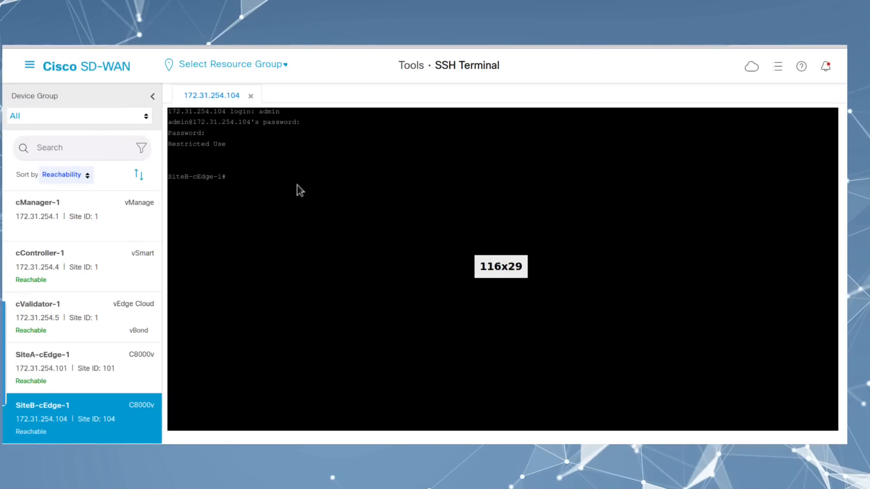
Step: From SiteB, ping 192.168.0.25, .26 and .27 in VRF 100 sourced from Loopback100
type("ping vrf 100 192.168.0.25 source lo 100")
key("Return")
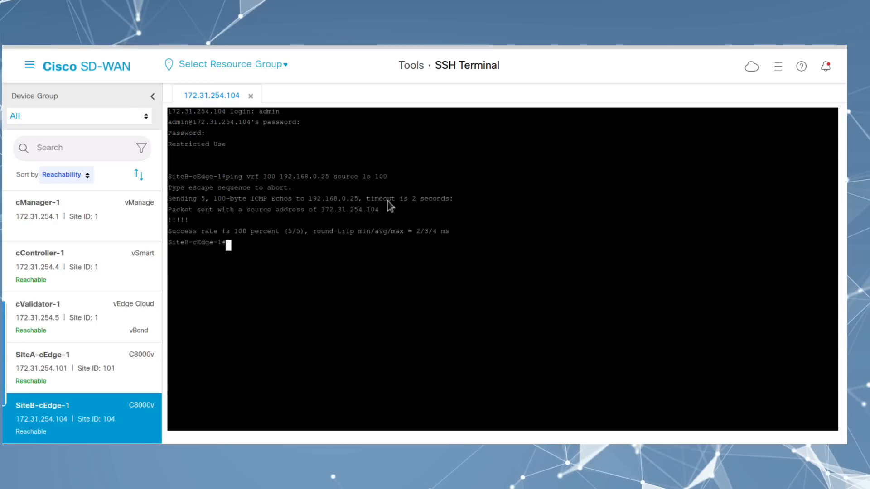
key("Up")
key("Left")
key("Left")
key("Left")
key("Left")
key("Left")
key("Left")
key("Left")
key("Left")
key("Left")
key("Left")
key("Left")
key("Left")
key("Left")
key("Return")
key("Up")
key("Left")
key("Left")
key("Left")
key("Left")
key("Left")
key("Left")
key("Left")
key("Left")
key("Left")
key("Left")
key("Left")
key("Left")
key("Left")
key("BackSpace")
type("7")
key("Return")
Step: On SiteA-cEdge-1, ping 192.168.0.25 and 192.168.0.26 in VRF 100
left_click(85, 368)
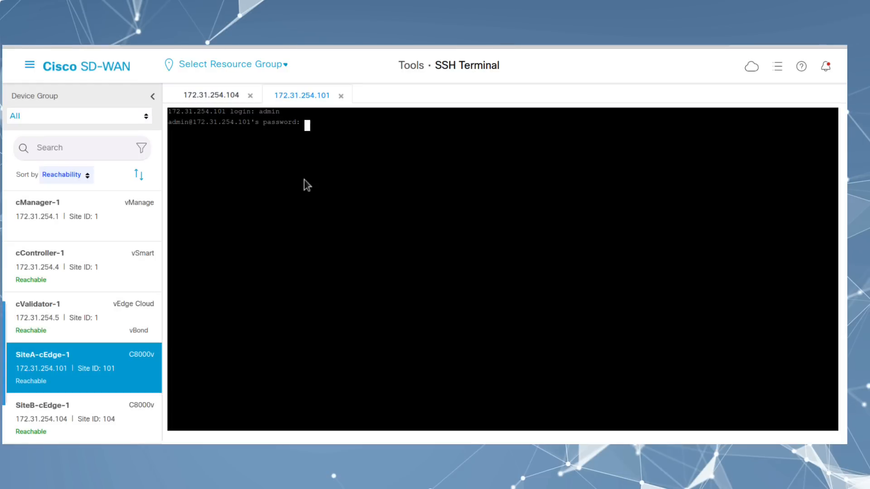
type("ping vr")
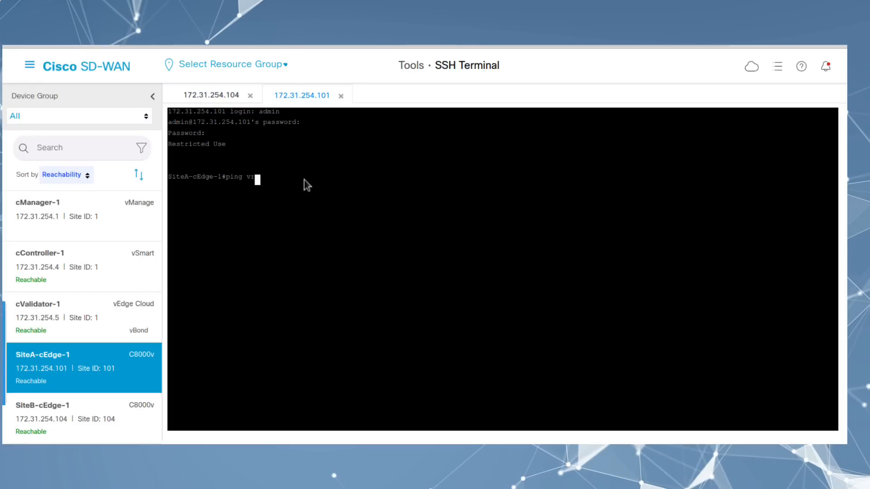
type("f 100 192.1168.0.")
key("BackSpace")
key("BackSpace")
key("BackSpace")
key("BackSpace")
key("BackSpace")
key("BackSpace")
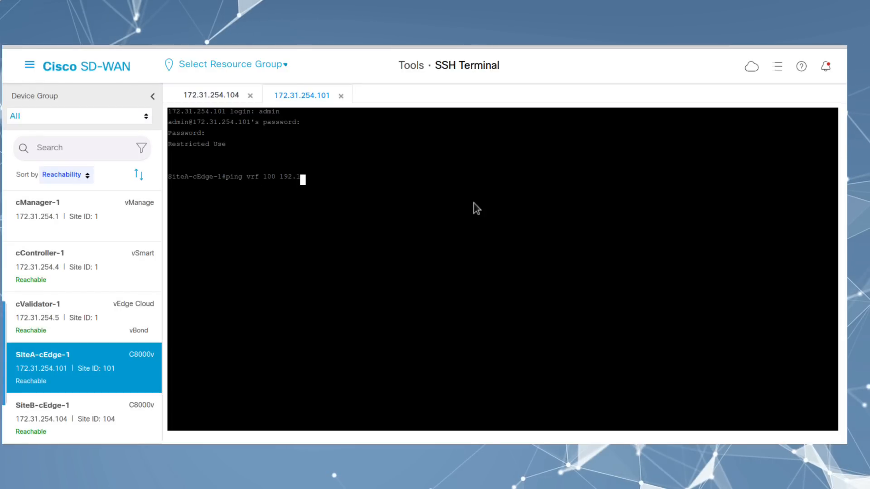
type("68.0.25")
key("Return")
key("Up")
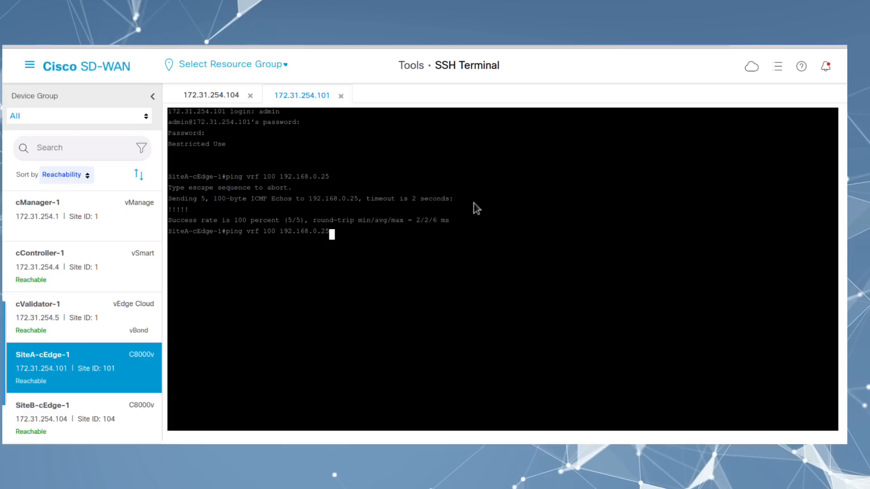
key("Return")
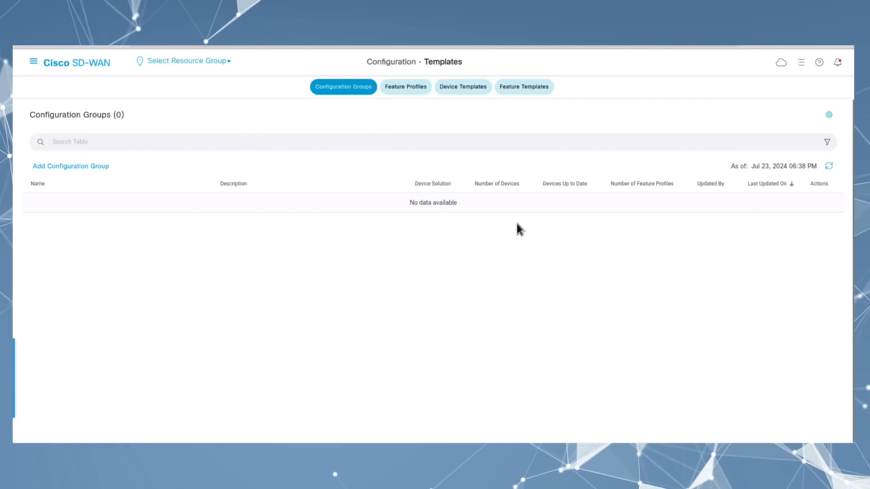
Step: Start a new feature template for the C8000v and C8200-1N-4T device models
left_click(516, 90)
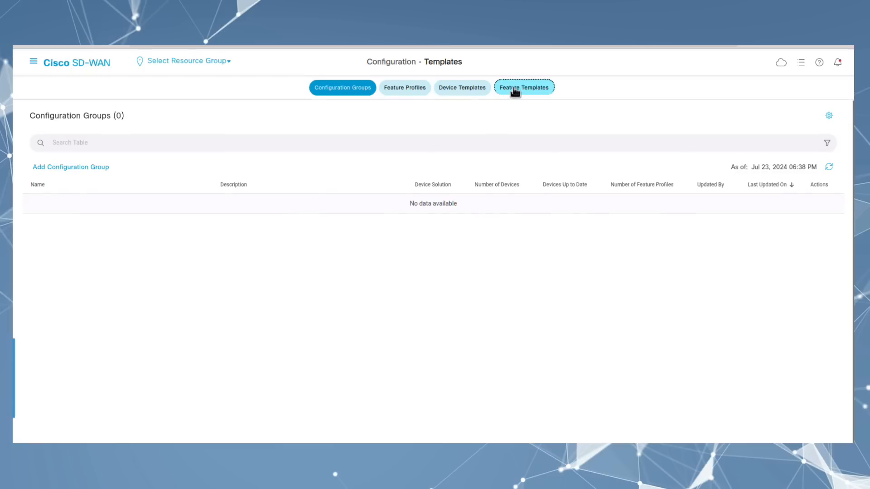
left_click(58, 145)
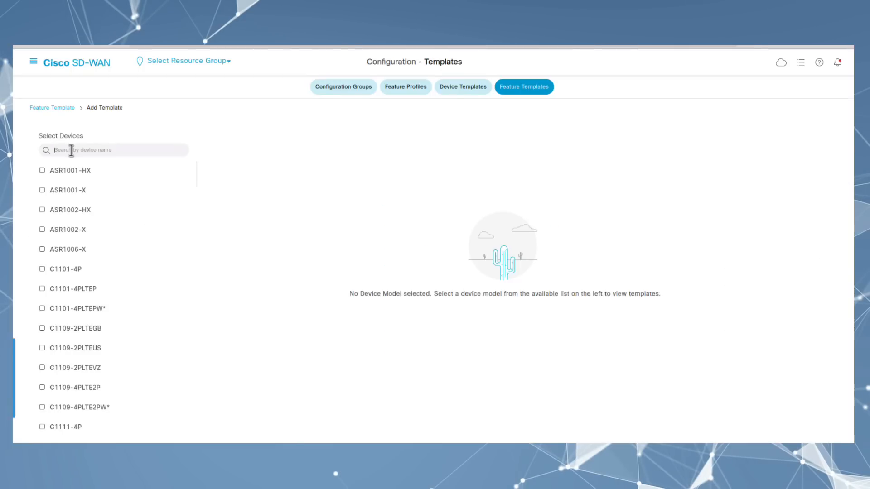
type("c800")
left_click(41, 170)
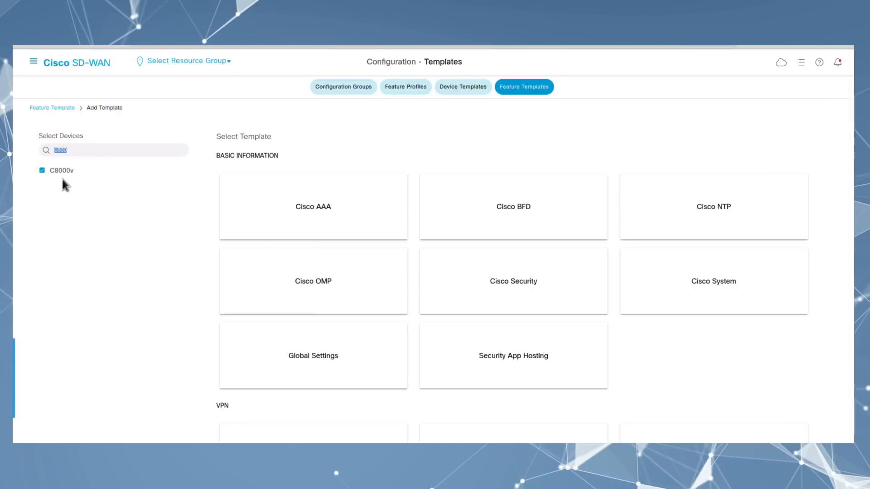
type("8200")
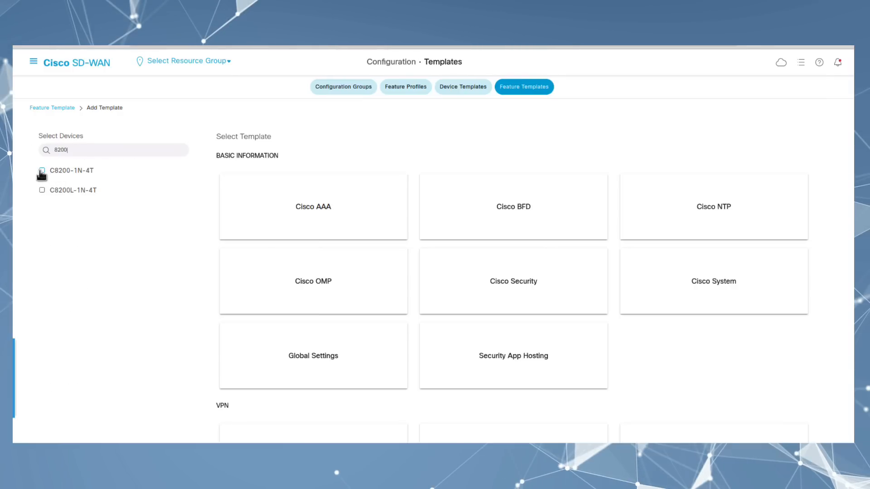
left_click(41, 171)
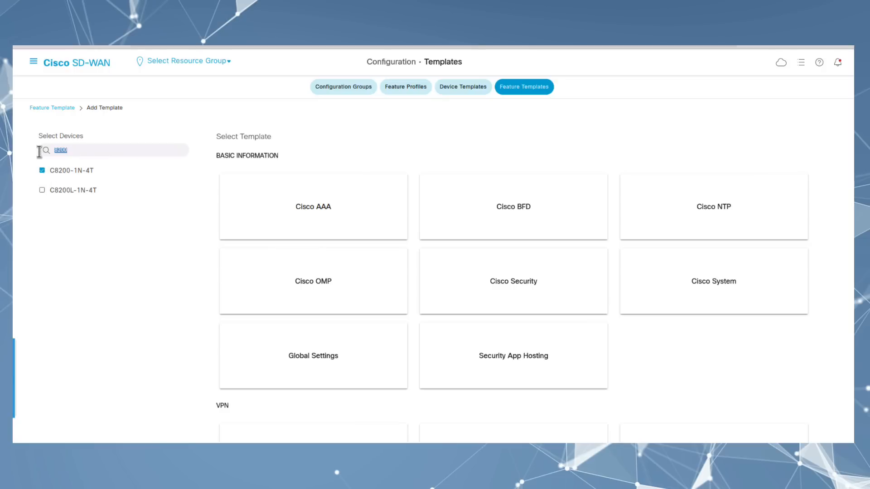
Step: Add the ISR4321 model and choose the Cisco SNMP template type
type("isr")
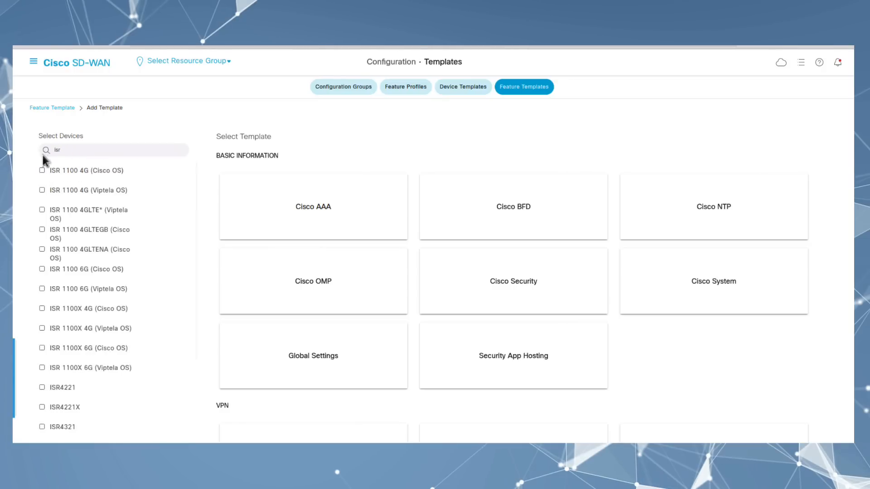
scroll(66, 363, "down", 3)
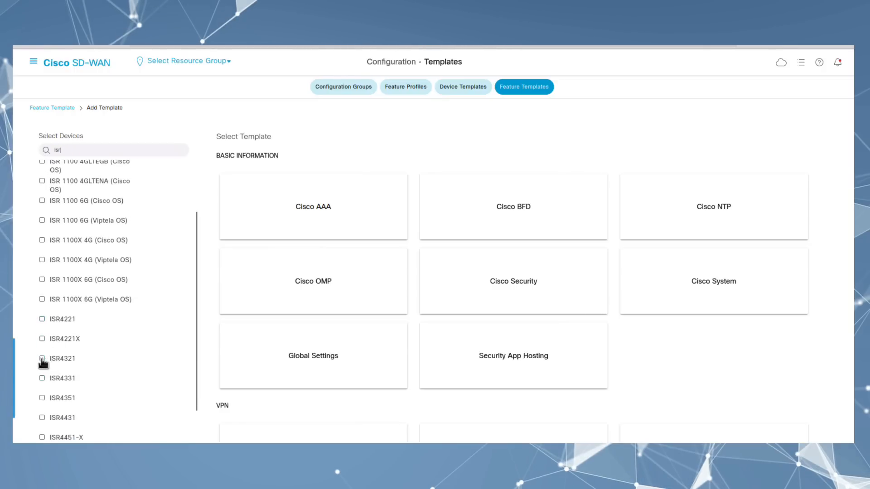
left_click(42, 359)
scroll(689, 220, "down", 10)
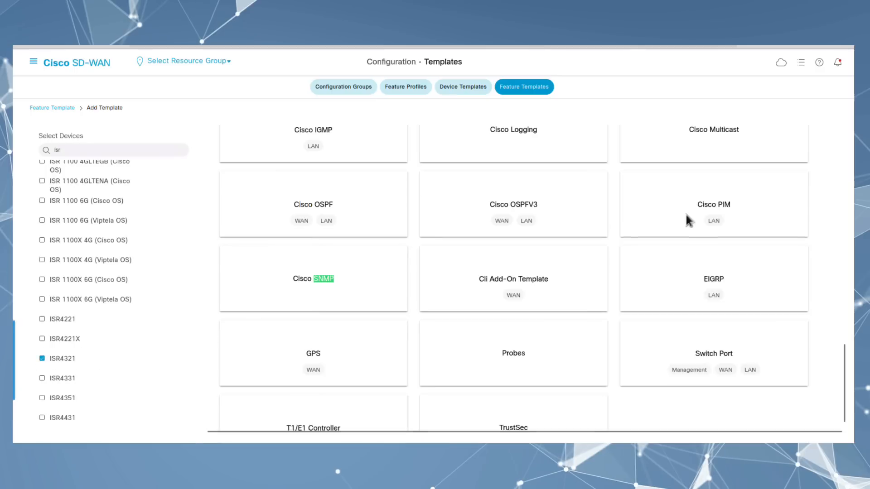
left_click(320, 279)
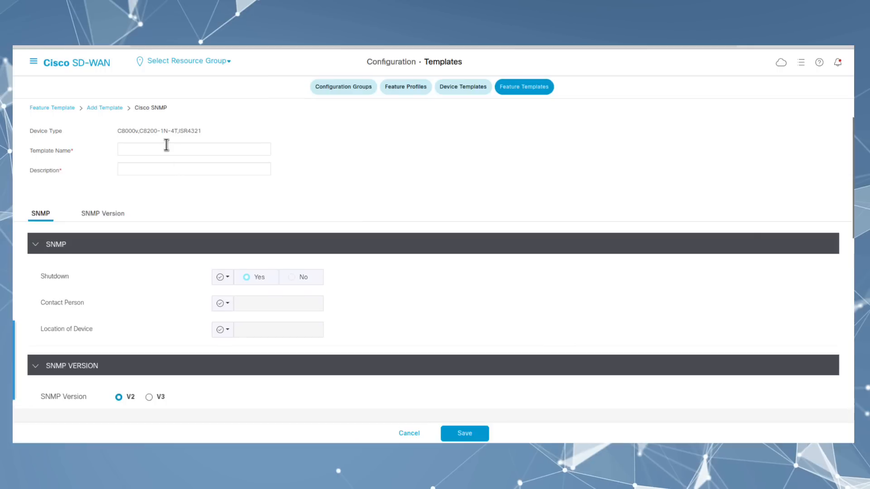
left_click(166, 145)
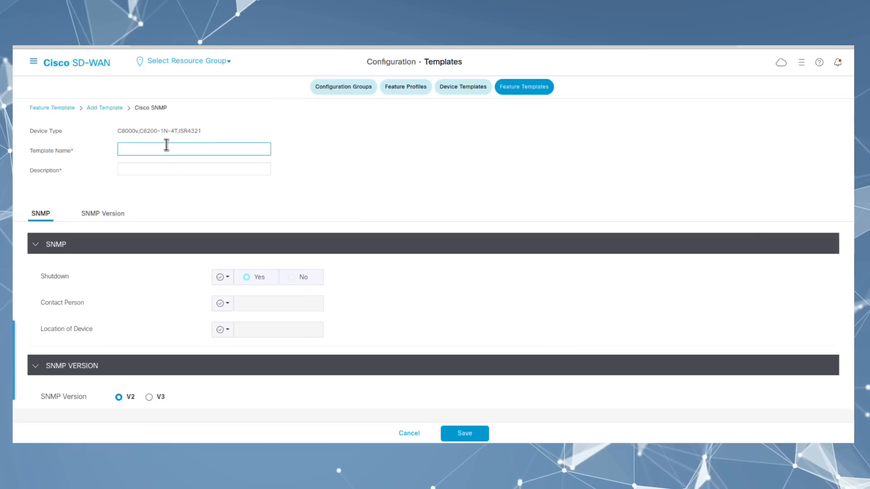
Step: Name the template cEdge-SNMP-Template and use the same text as its description
type("cEdge")
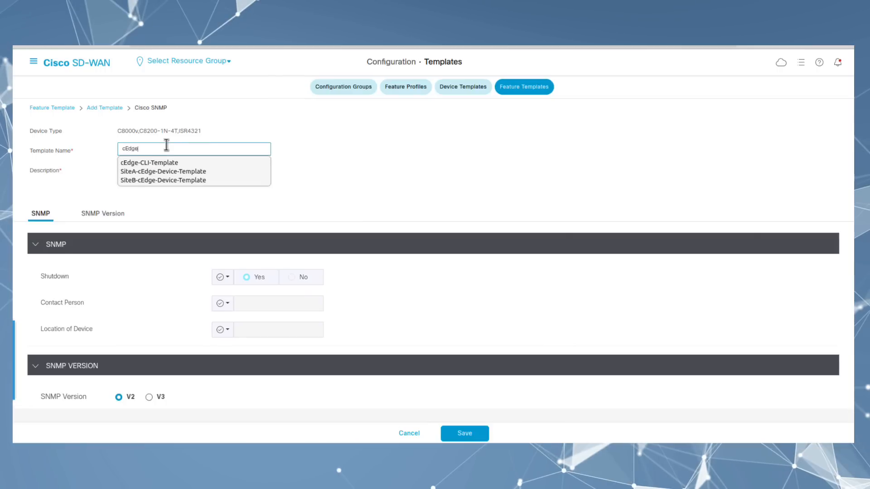
type("-SNMP-Template")
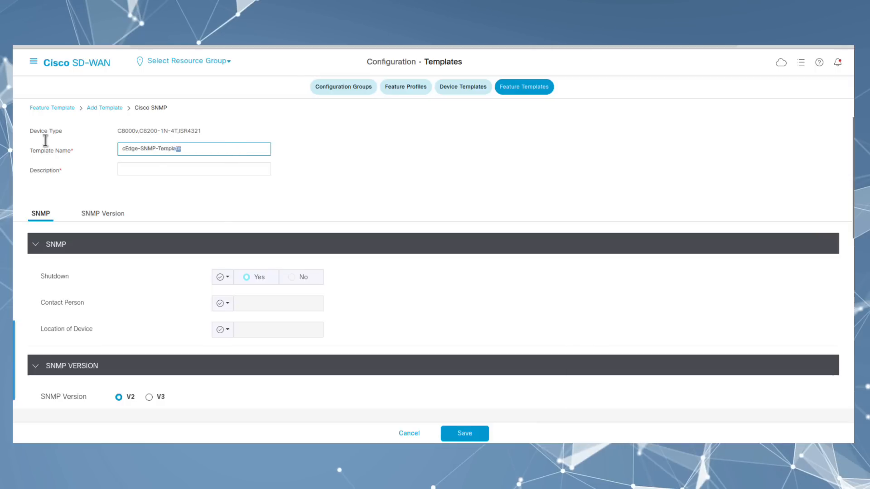
left_click_drag(46, 141, 50, 144)
key("ctrl+c")
left_click(158, 165)
key("ctrl+v")
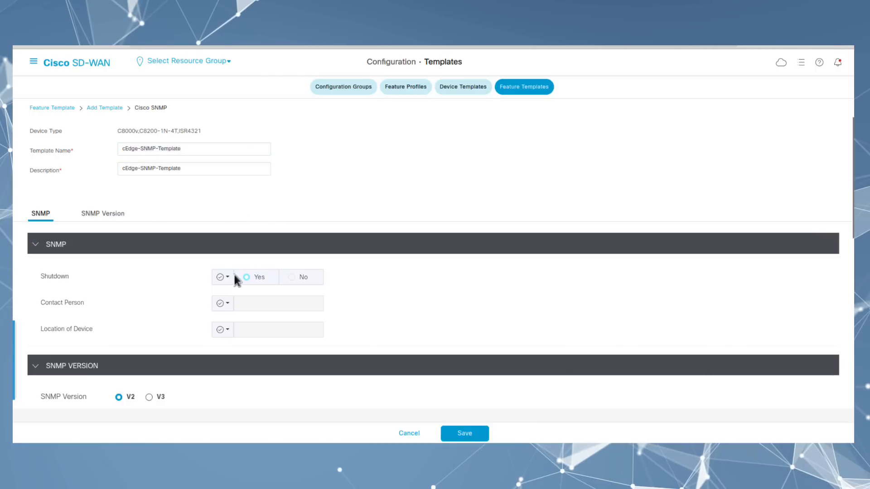
Step: Set SNMP Shutdown as a global value of No
left_click(223, 277)
left_click(244, 298)
left_click(293, 278)
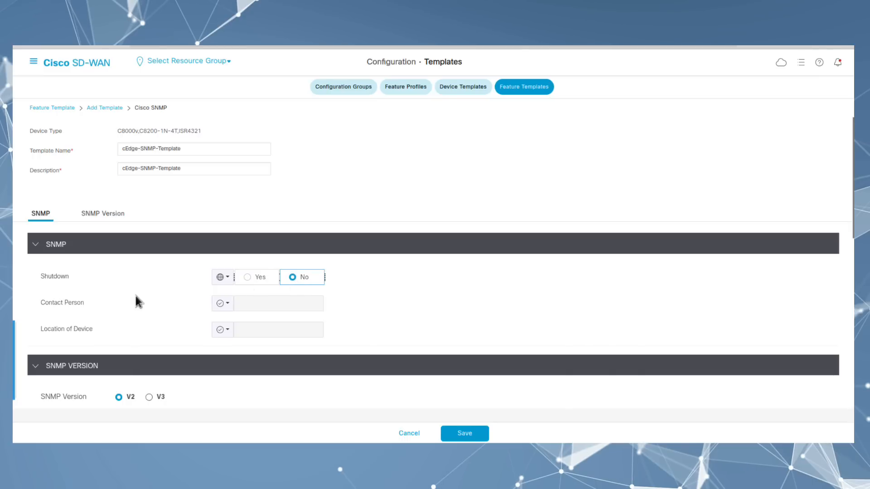
scroll(134, 292, "down", 3)
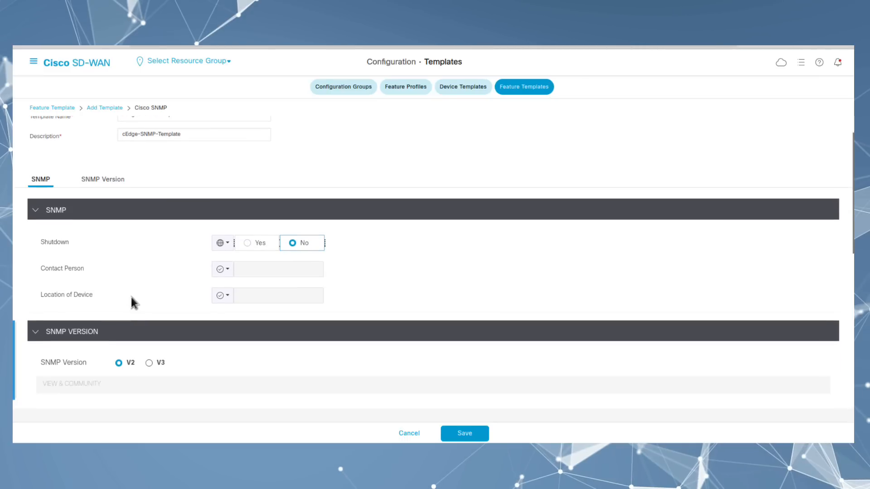
scroll(132, 297, "down", 1)
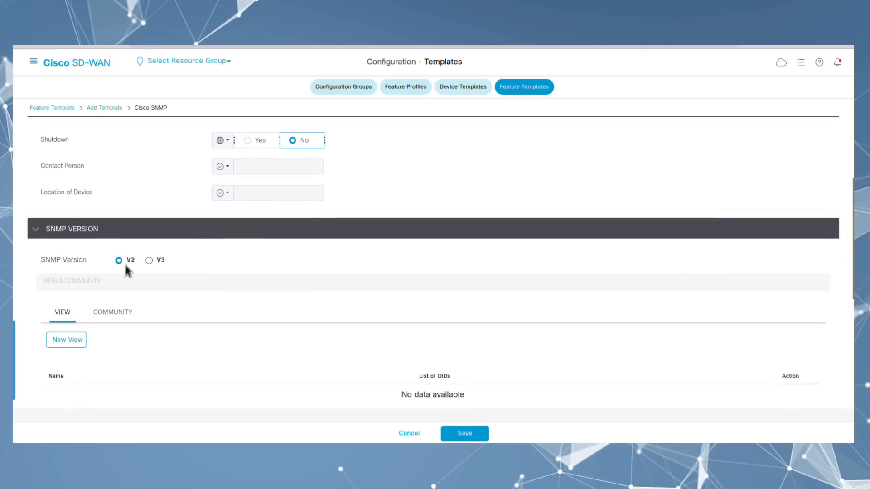
scroll(122, 289, "down", 1)
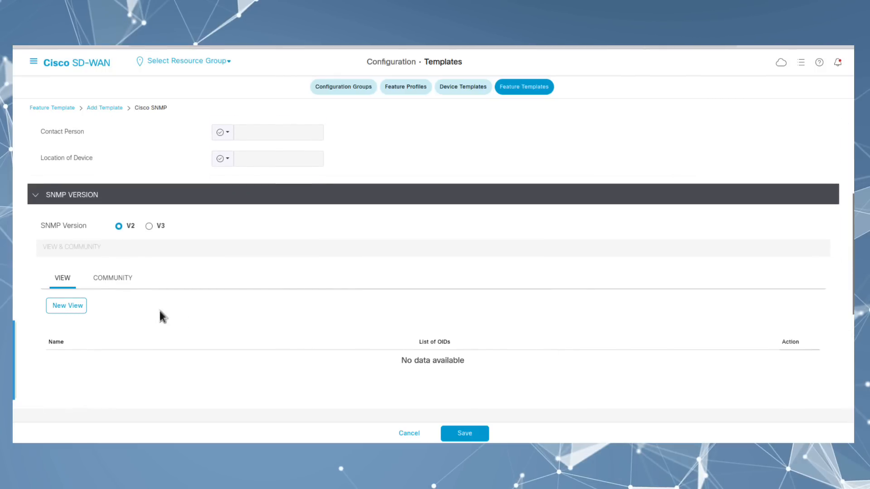
left_click(70, 308)
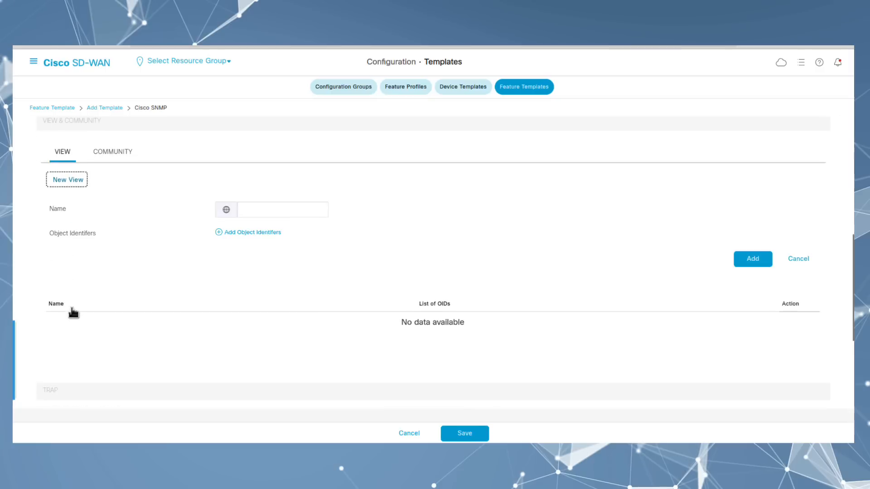
Step: Name the new SNMP view MIB-2 and bring the OID reference page alongside
left_click(248, 207)
type("MIB-2")
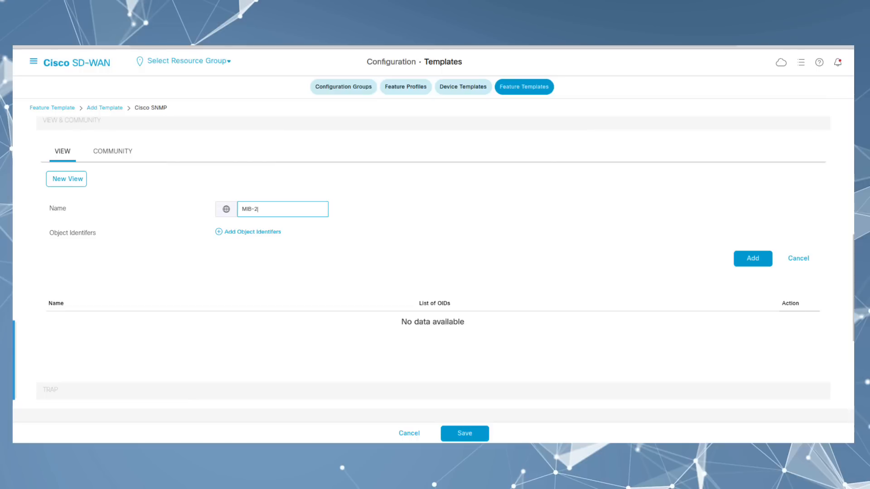
left_click_drag(13, 245, 314, 71)
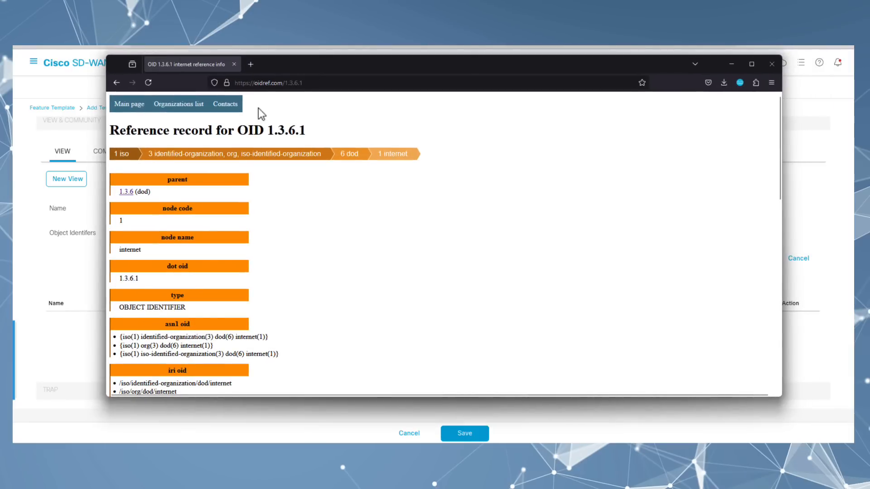
Step: Look up OID 1.3.6.1 (internet) and 1.3.6.1.6 (snmpV2) on oidref.com
left_click_drag(299, 124, 109, 131)
scroll(260, 267, "down", 15)
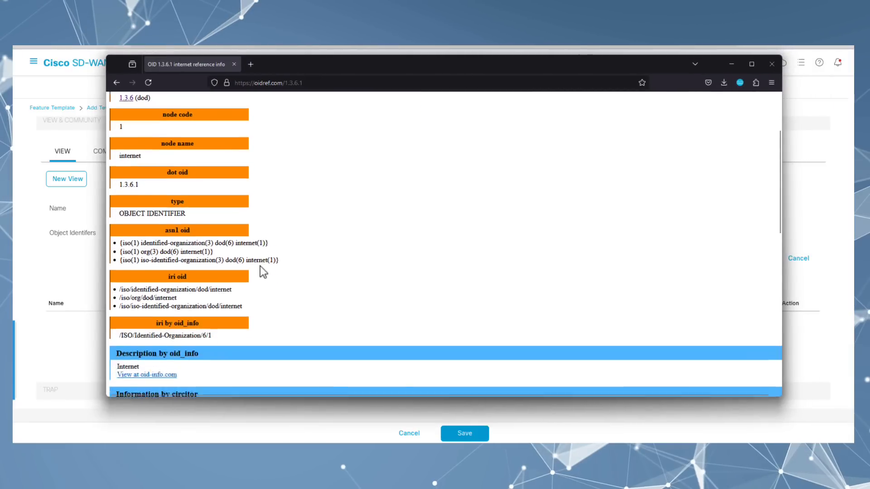
scroll(260, 270, "down", 1)
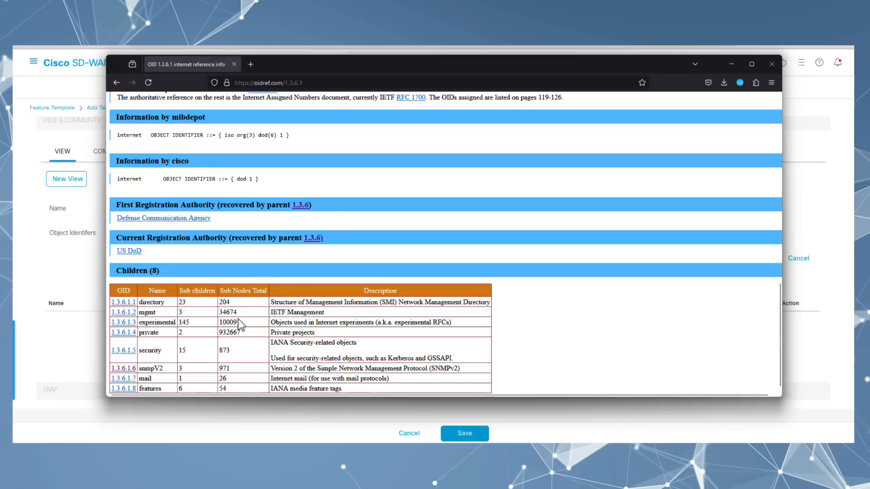
left_click_drag(126, 369, 112, 369)
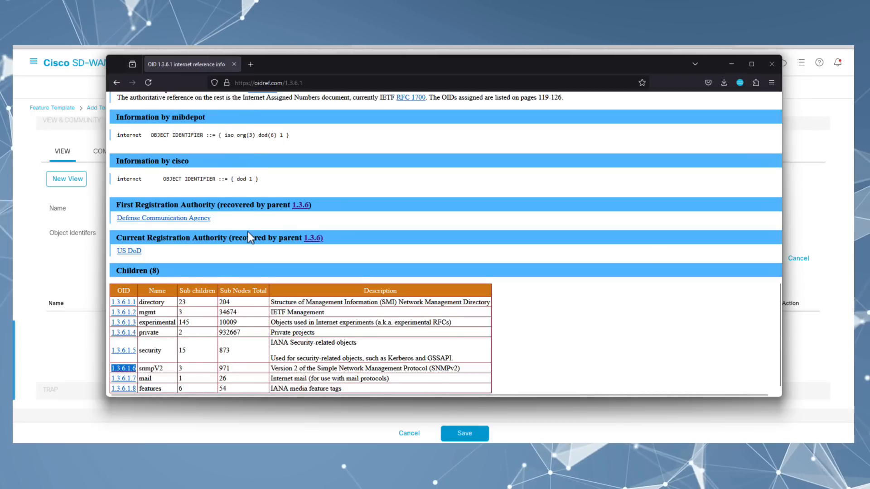
scroll(249, 204, "up", 15)
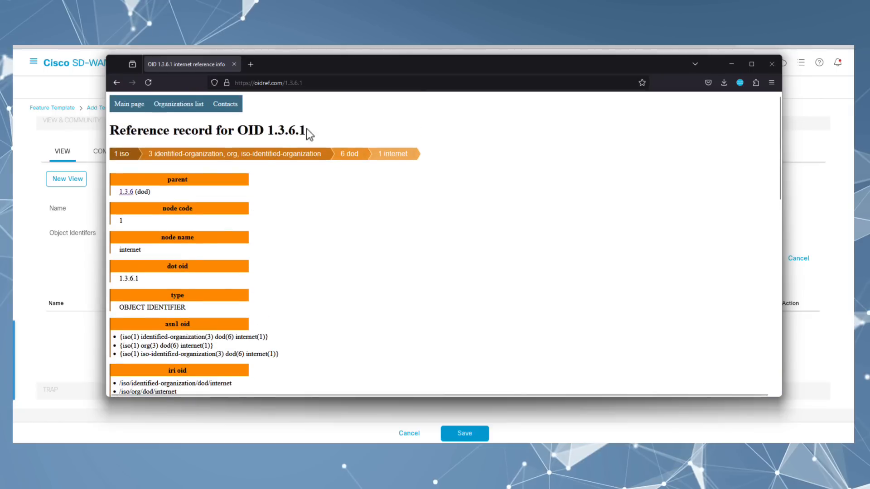
left_click_drag(306, 130, 268, 131)
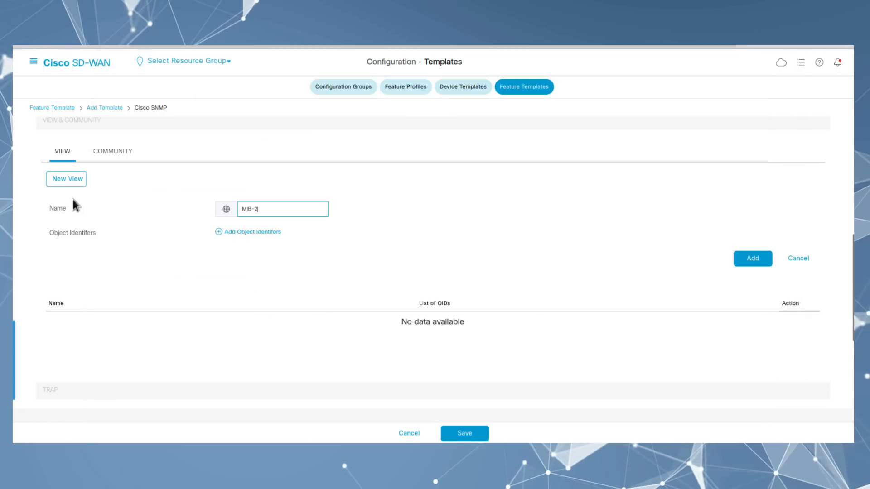
Step: Add object identifier 1.3.6.1 to the MIB-2 view and save the view
left_click(244, 234)
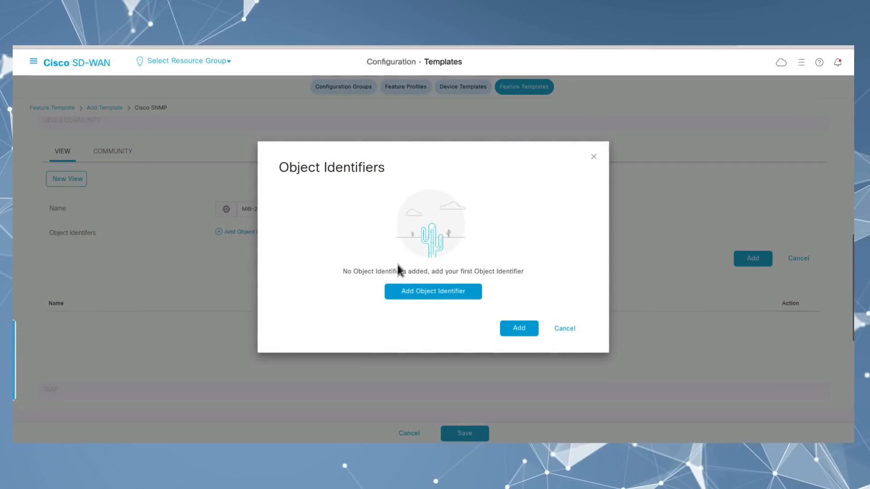
left_click(414, 295)
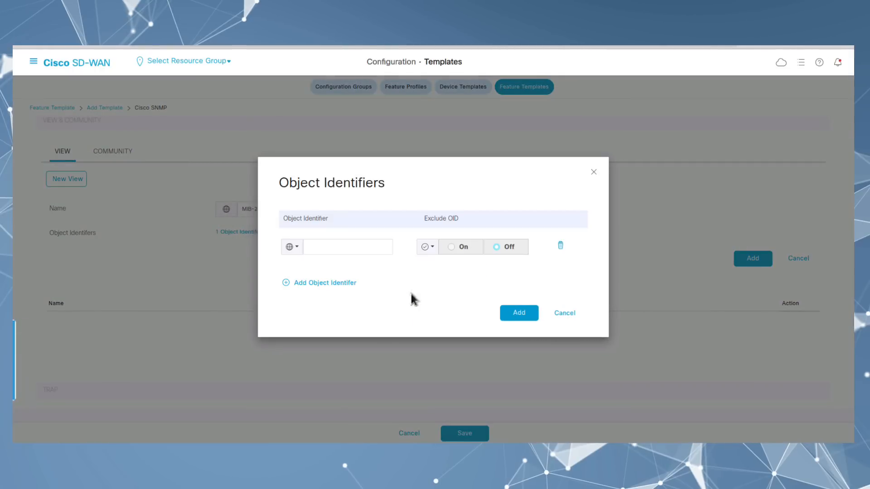
left_click(329, 246)
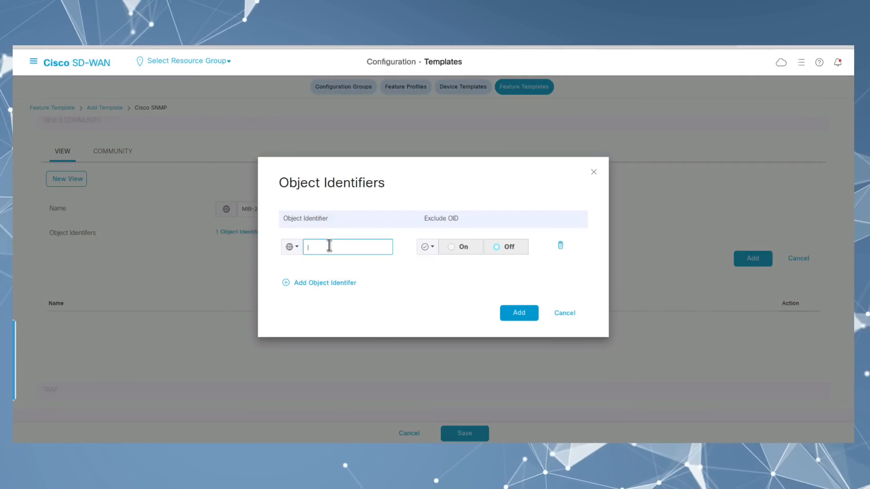
type("1.3.6.1")
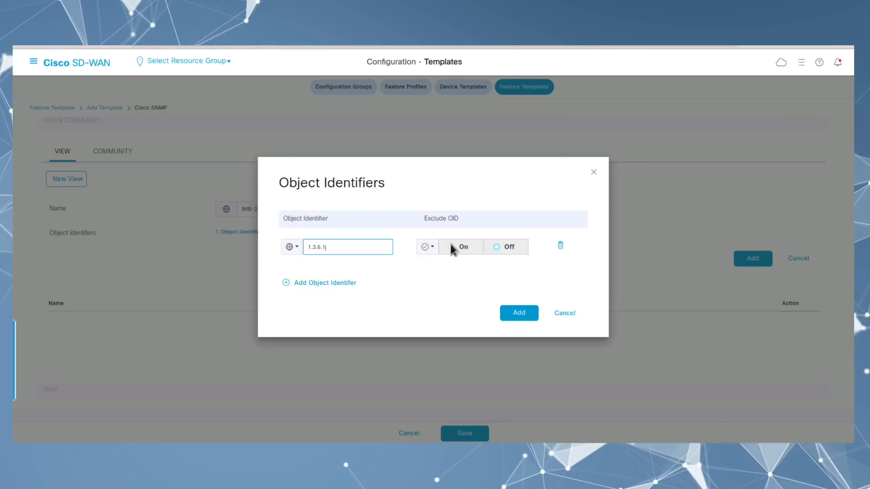
left_click(310, 287)
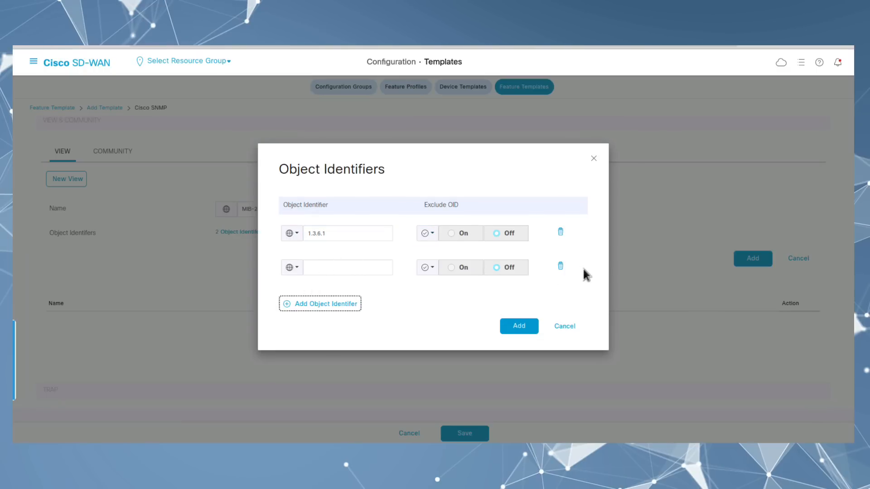
left_click(560, 266)
left_click(520, 314)
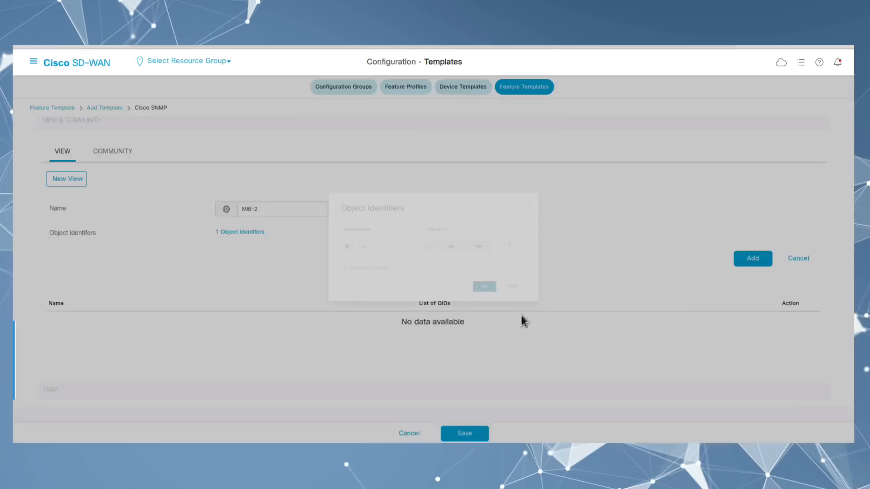
left_click(741, 259)
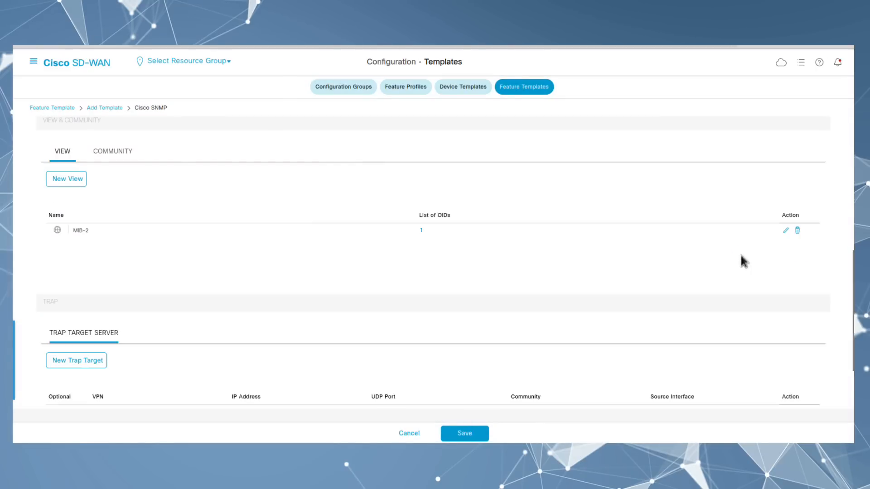
Step: Create an SNMP community with the community string, read-only authorization and the MIB-2 view
left_click(103, 151)
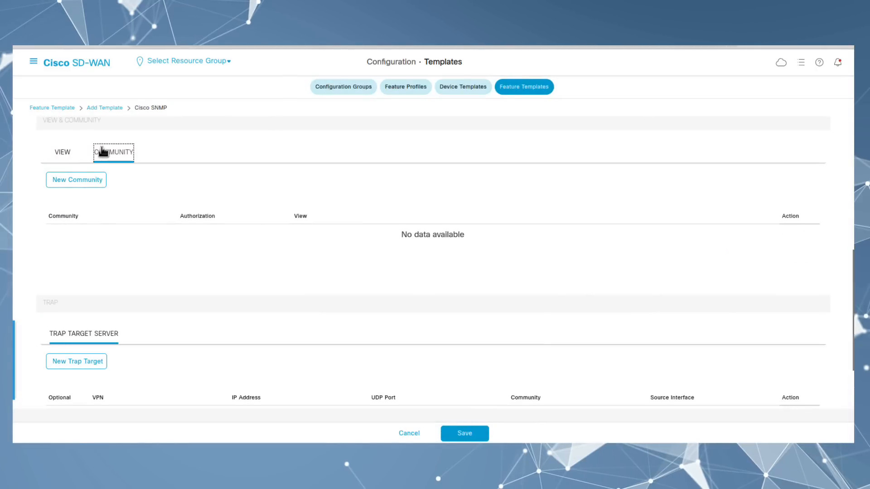
left_click(66, 180)
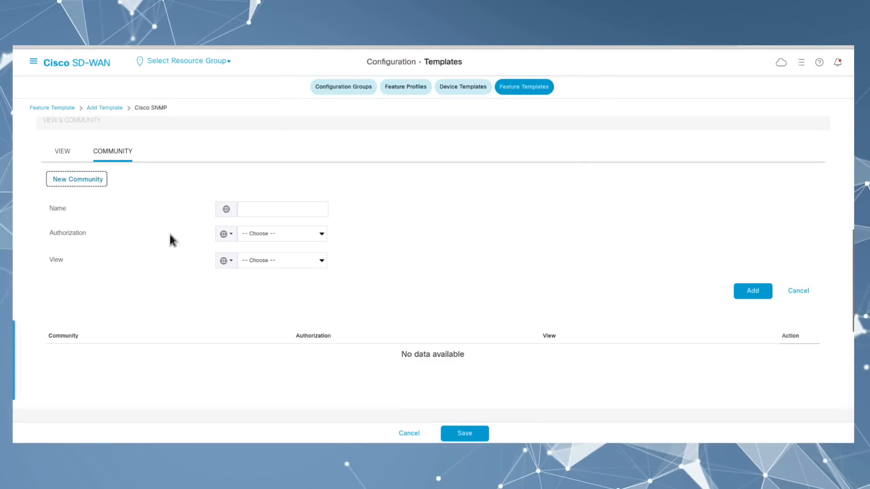
left_click(266, 208)
type("••••••••••")
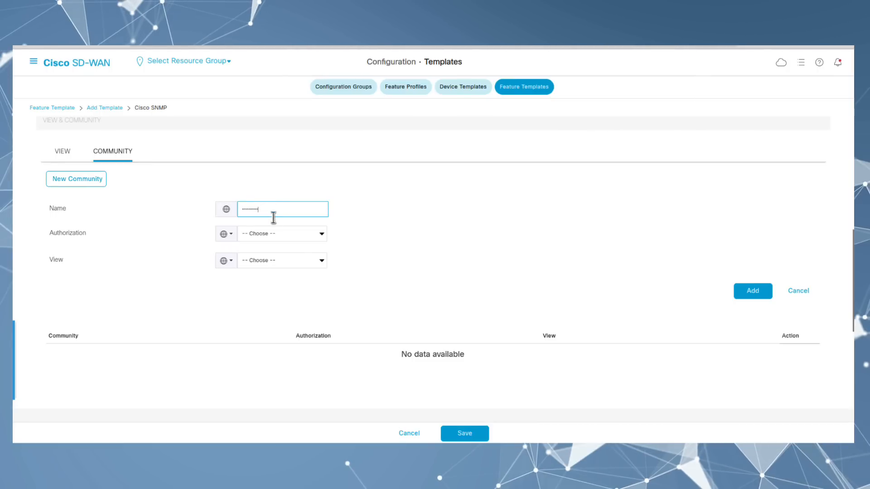
left_click(284, 258)
left_click(257, 287)
left_click(289, 235)
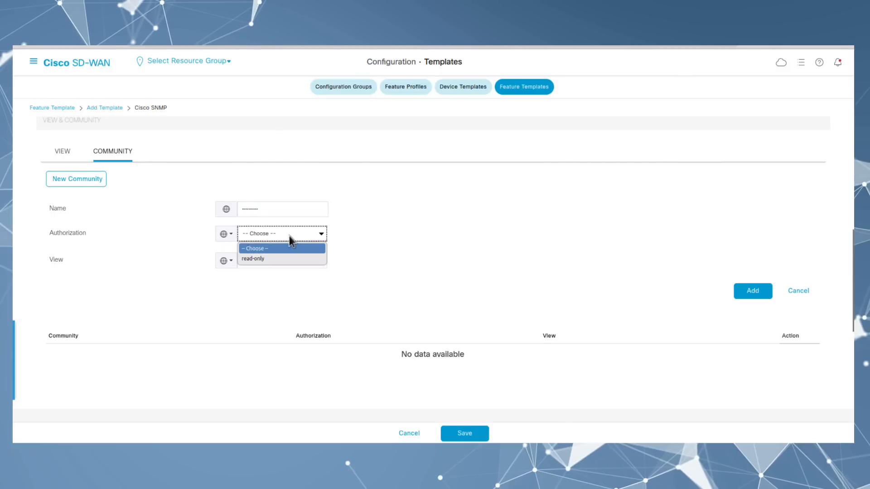
left_click(260, 259)
left_click(455, 289)
left_click(751, 292)
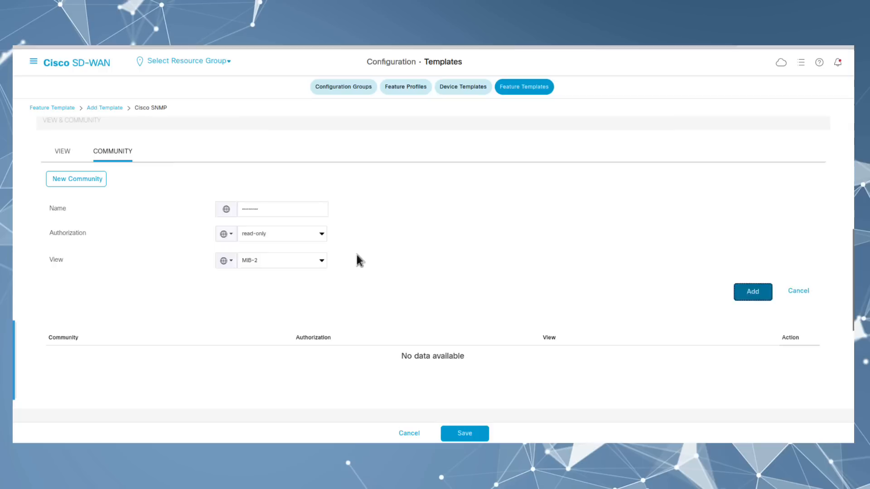
scroll(167, 284, "down", 2)
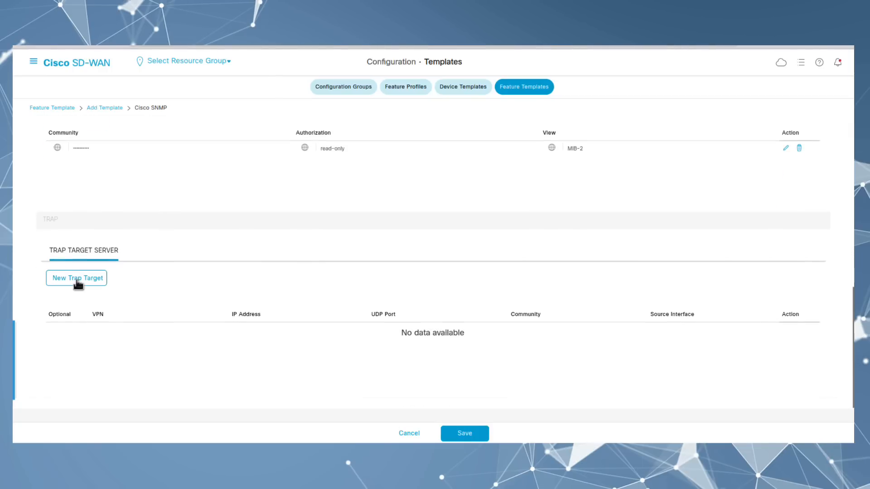
Step: Start a new trap target with VPN ID 100
left_click(77, 282)
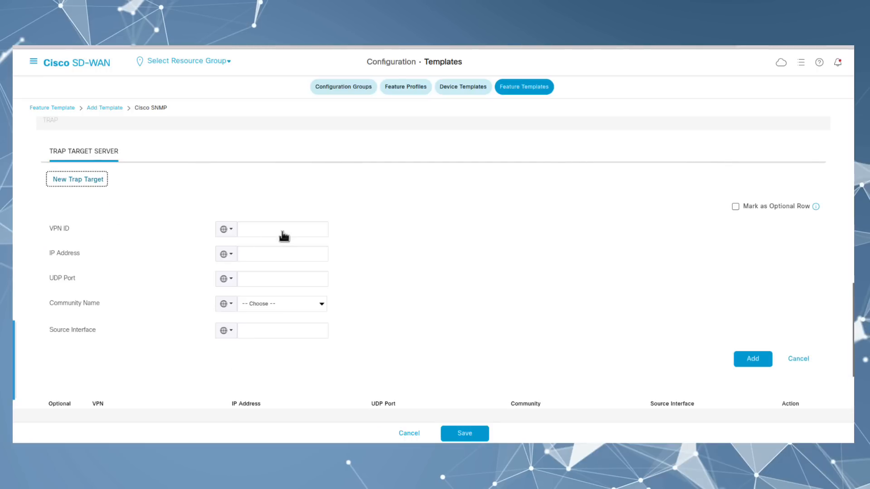
left_click(283, 233)
type("100")
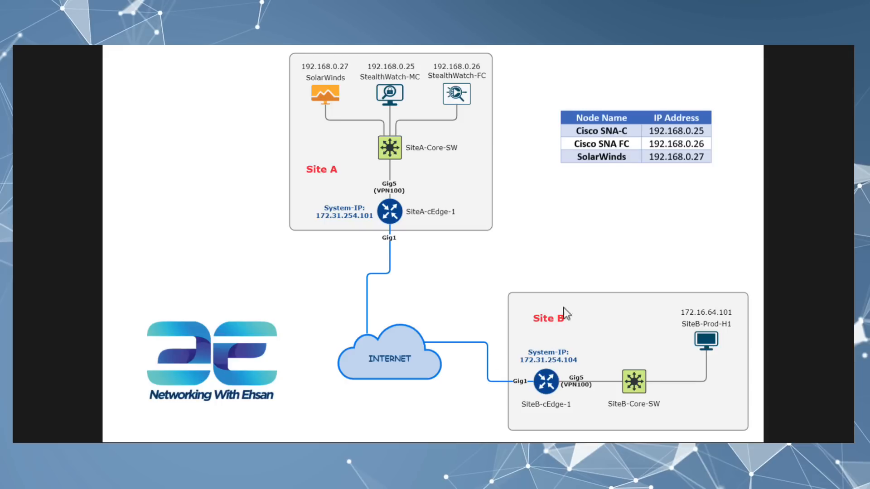
mouse_move(413, 452)
left_click(490, 428)
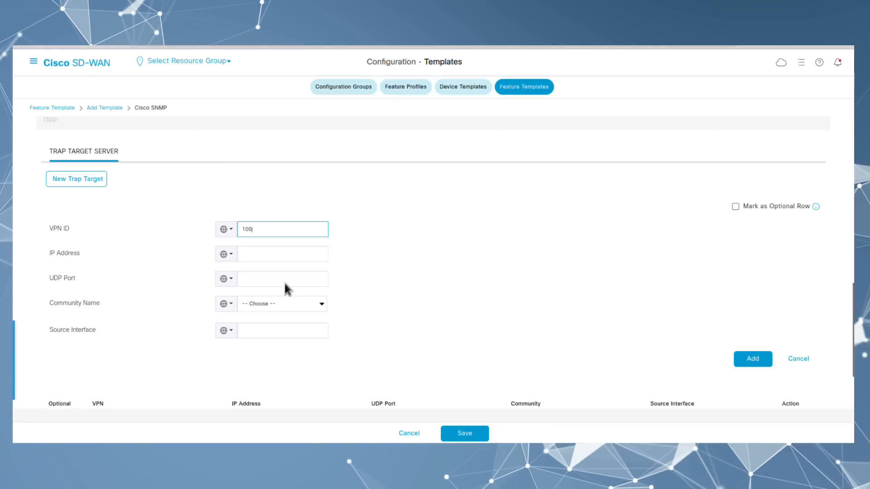
Step: Give the trap target IP address 192.168.0.27 and UDP port 162
left_click(271, 253)
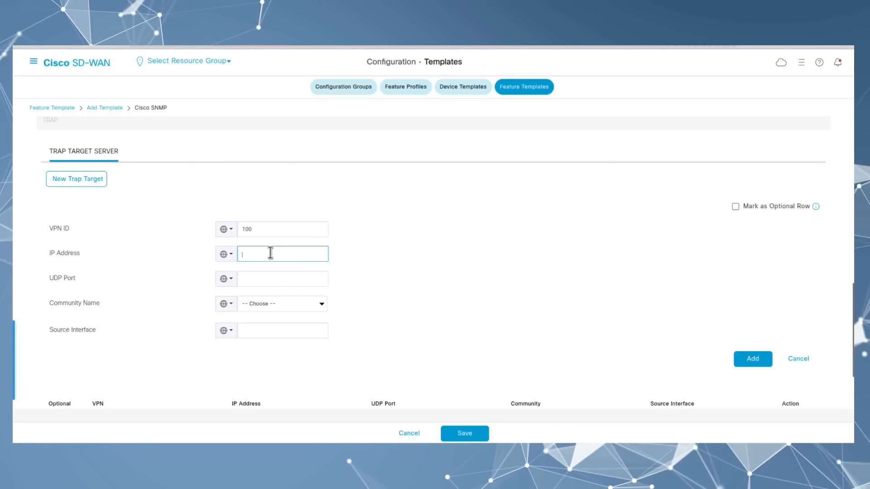
type("192.168.0.")
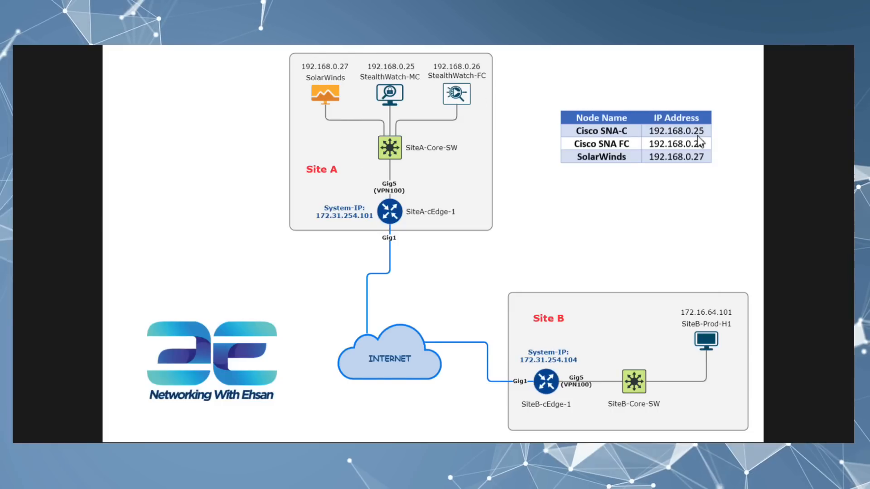
mouse_move(413, 442)
left_click(487, 413)
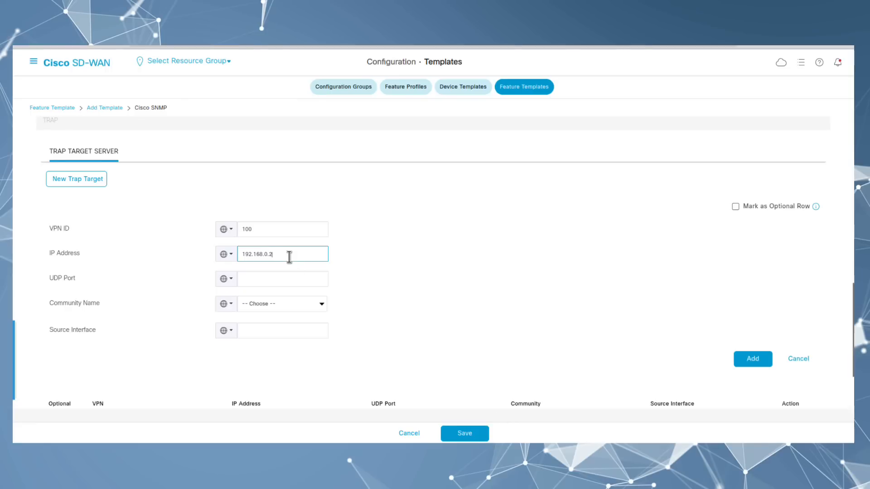
type("7")
left_click(265, 274)
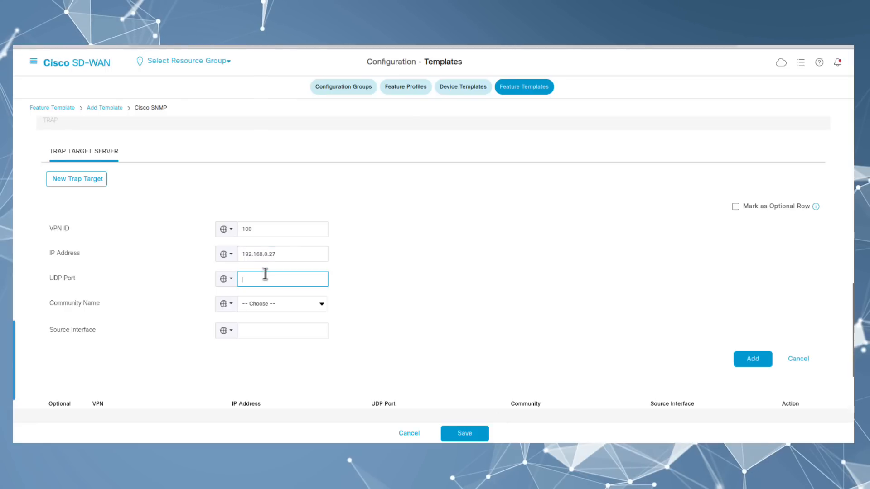
type("162")
left_click(317, 304)
Step: Assign the SNMP community and source interface Loopback100, then add the trap target
left_click(273, 330)
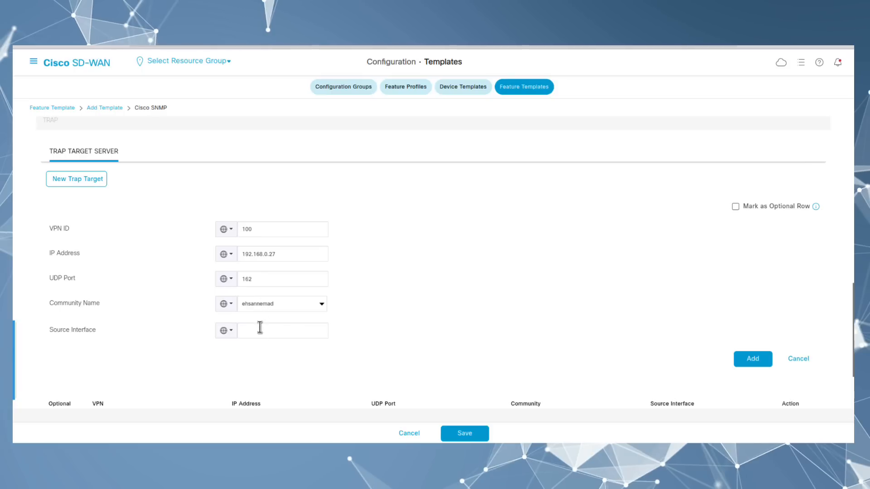
left_click(249, 279)
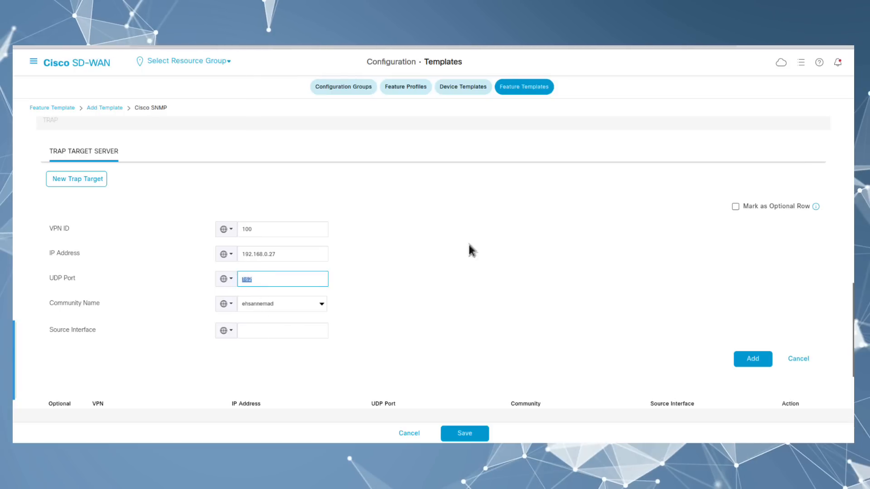
left_click(852, 330)
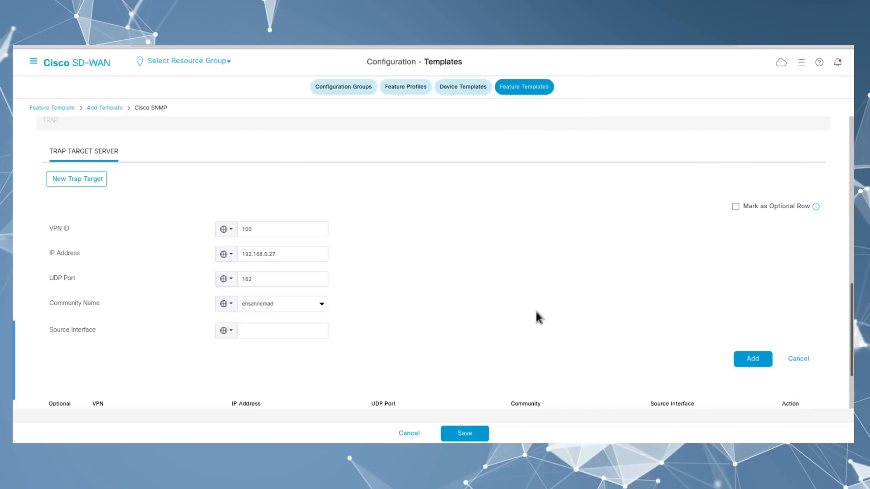
left_click(301, 336)
type("Loopback100")
left_click(386, 344)
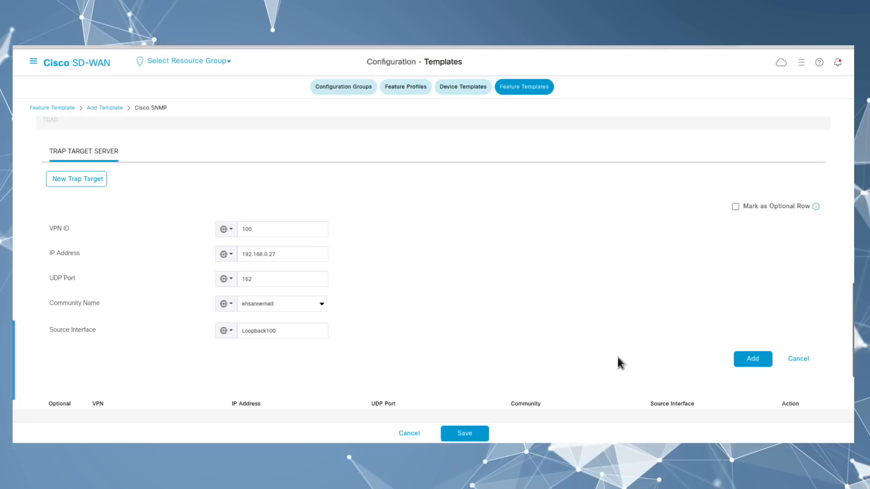
left_click(747, 362)
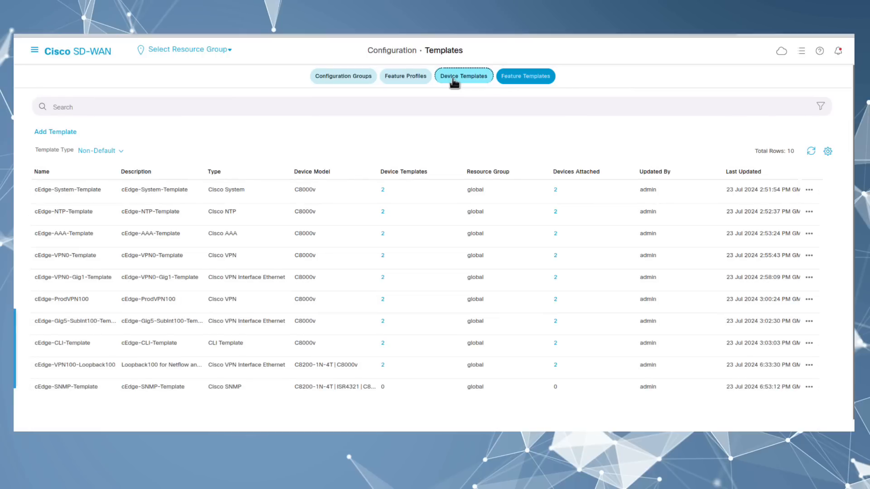
Step: Open SiteA-cEdge-Device-Template for editing from the device templates list
left_click(453, 81)
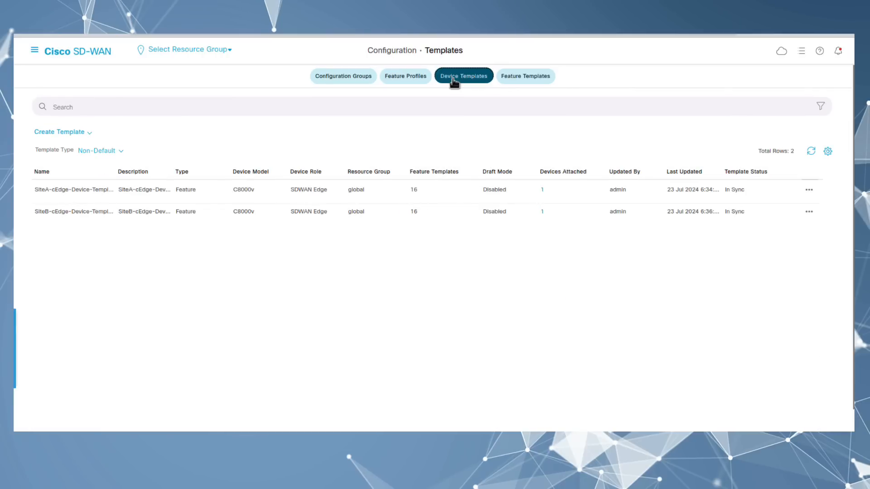
left_click(809, 190)
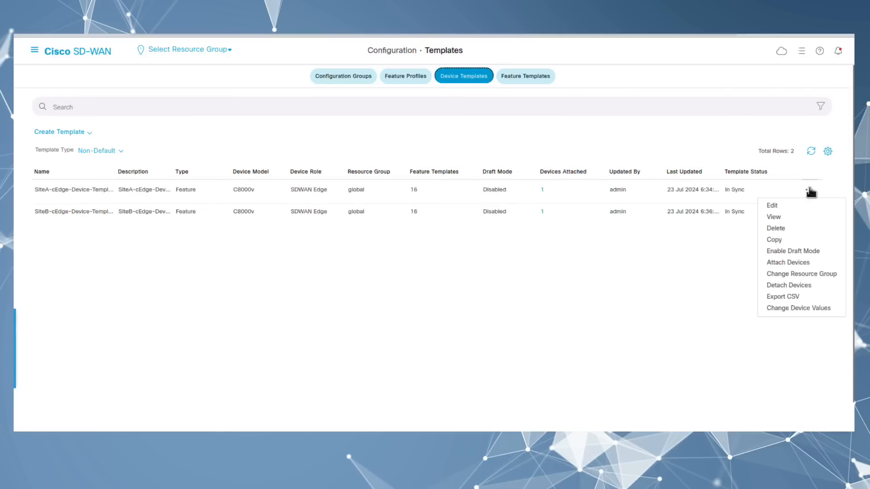
left_click(785, 207)
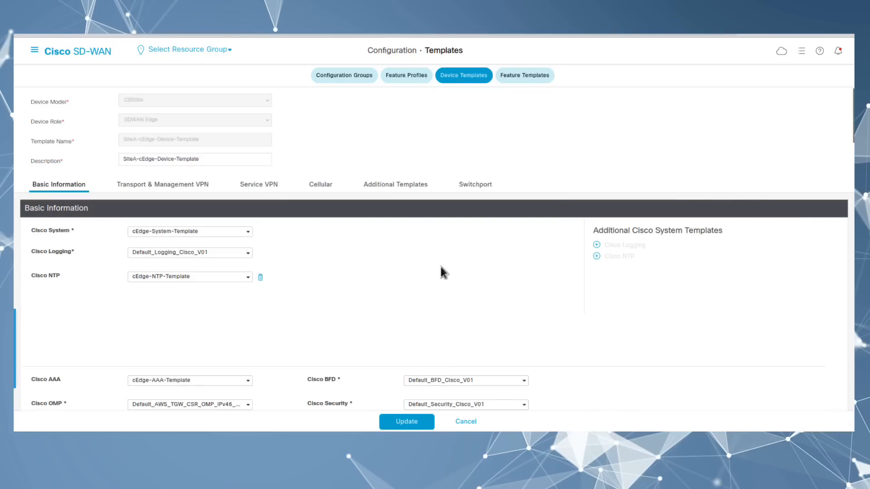
Step: Set Cisco SNMP to cEdge-SNMP-Template in Additional Templates, update, and continue to the device list
scroll(438, 270, "down", 3)
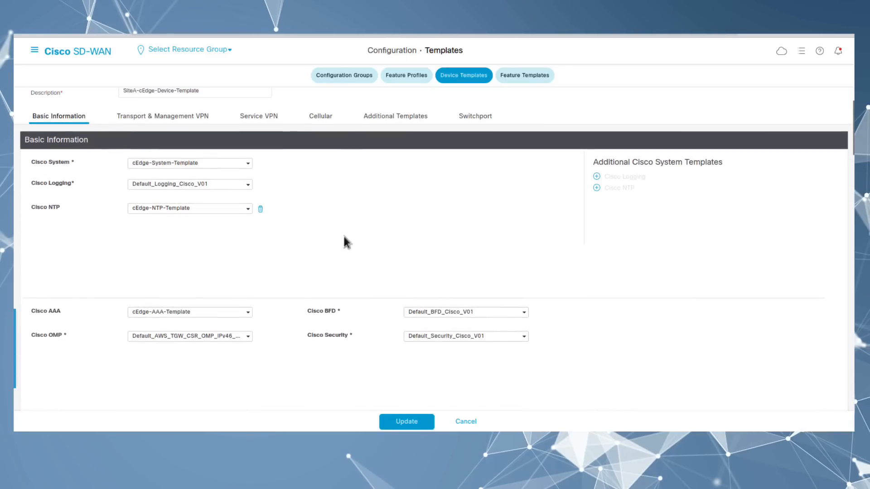
left_click(408, 118)
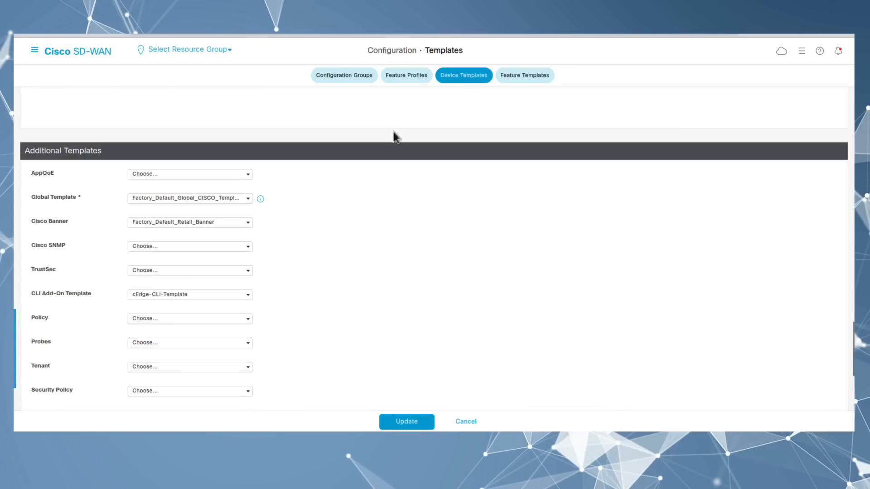
left_click(172, 248)
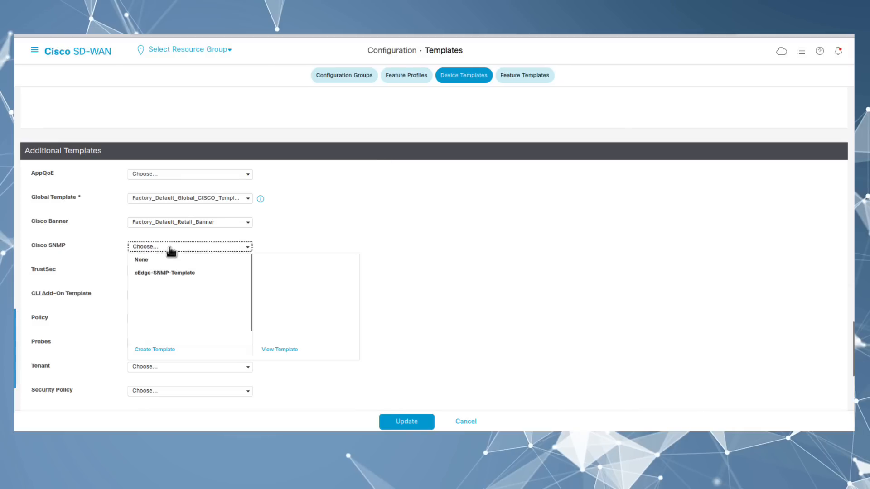
left_click(164, 275)
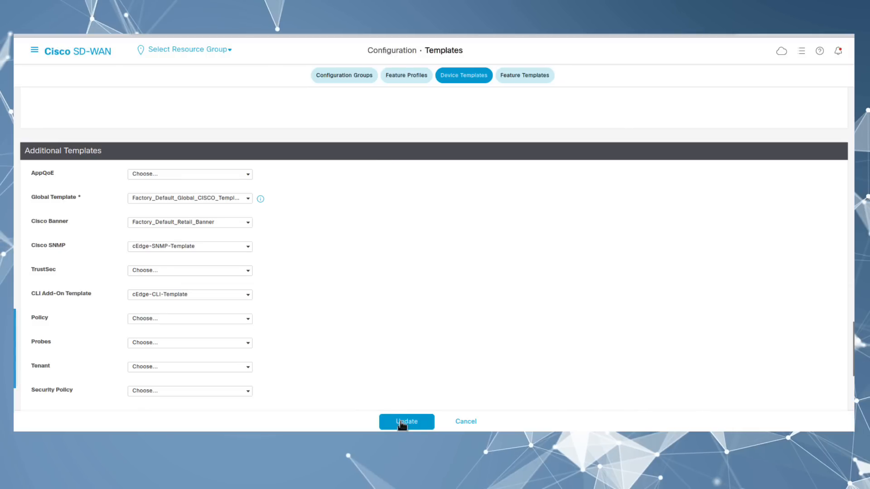
left_click(402, 423)
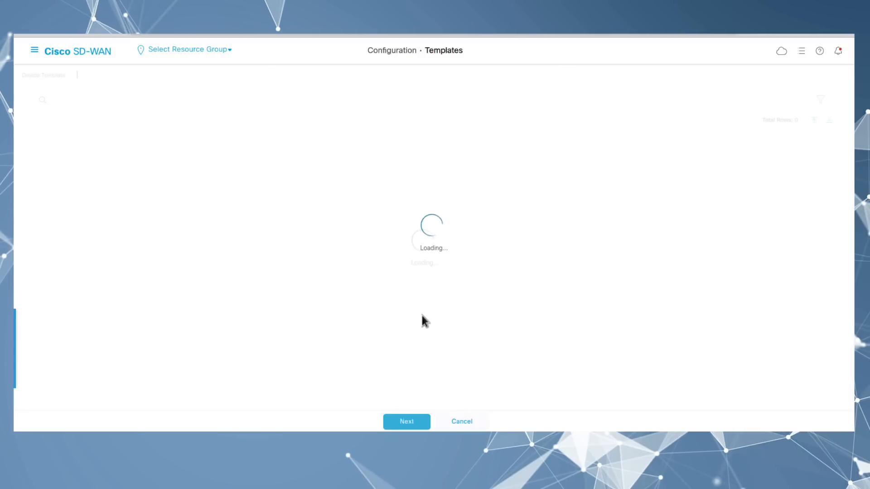
left_click(406, 421)
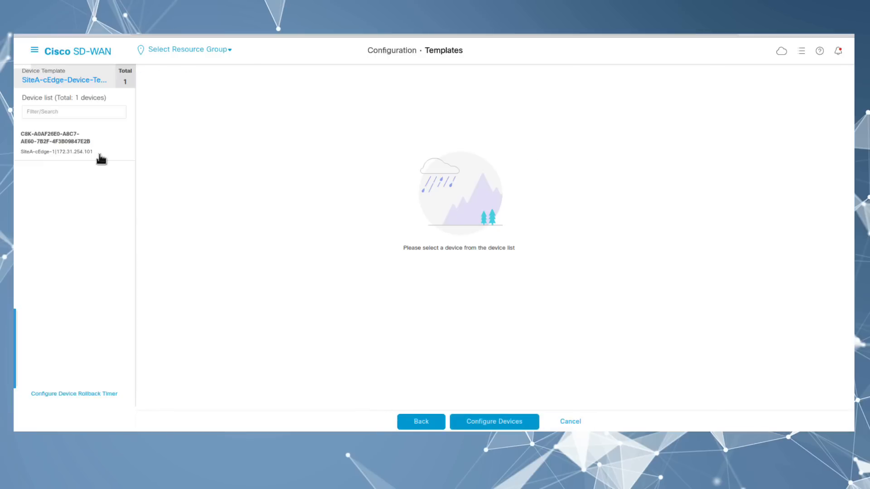
Step: Review SiteA-cEdge-1's config diff with the new snmp-server lines, then push the configuration
left_click(101, 158)
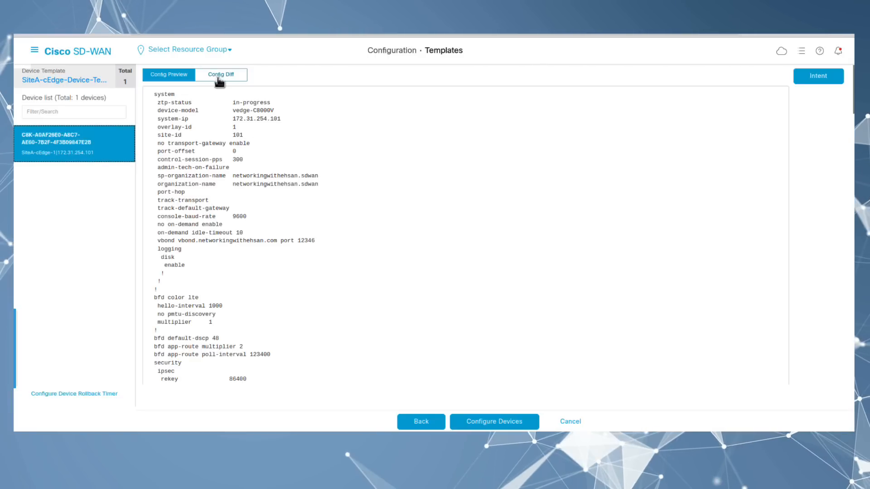
left_click(221, 75)
scroll(477, 224, "down", 3)
scroll(477, 219, "down", 20)
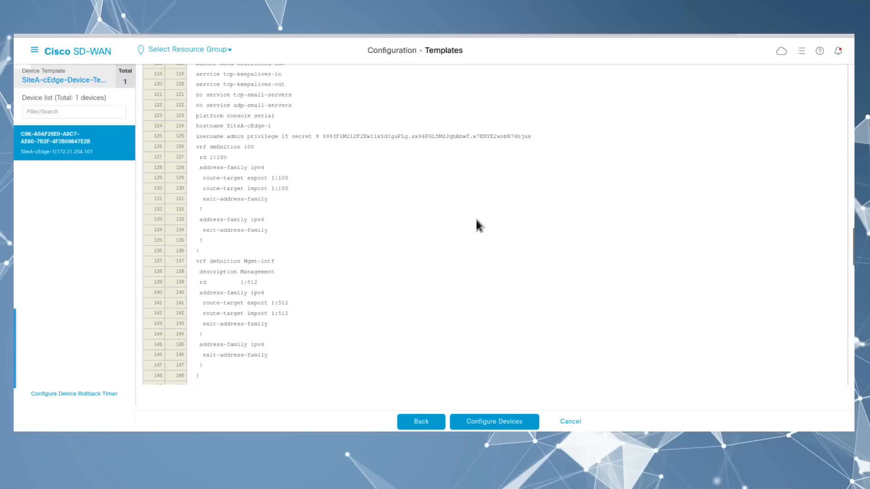
scroll(476, 223, "down", 1)
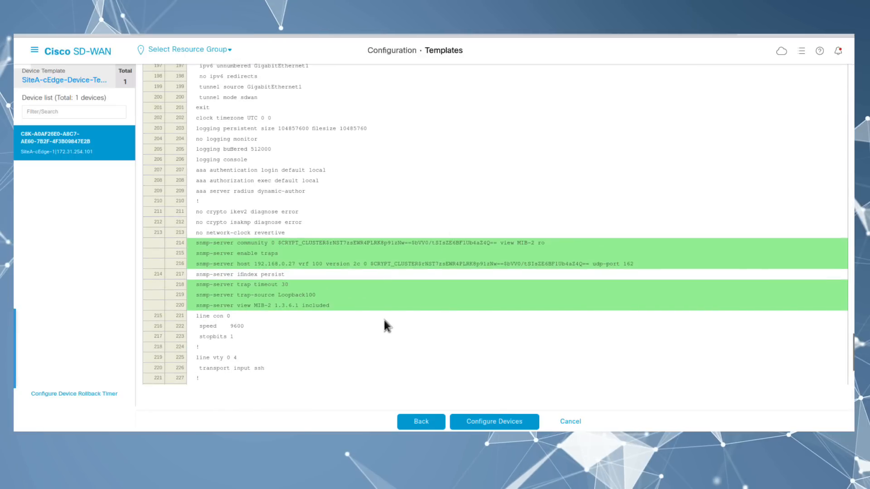
left_click(494, 422)
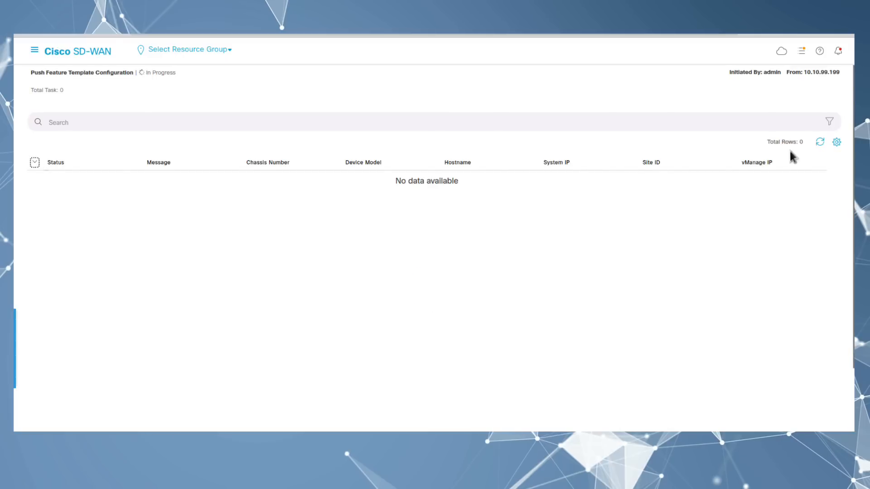
Step: Refresh the SiteA-cEdge-1 push task until it reports Success
left_click(820, 142)
left_click(821, 143)
left_click(821, 143)
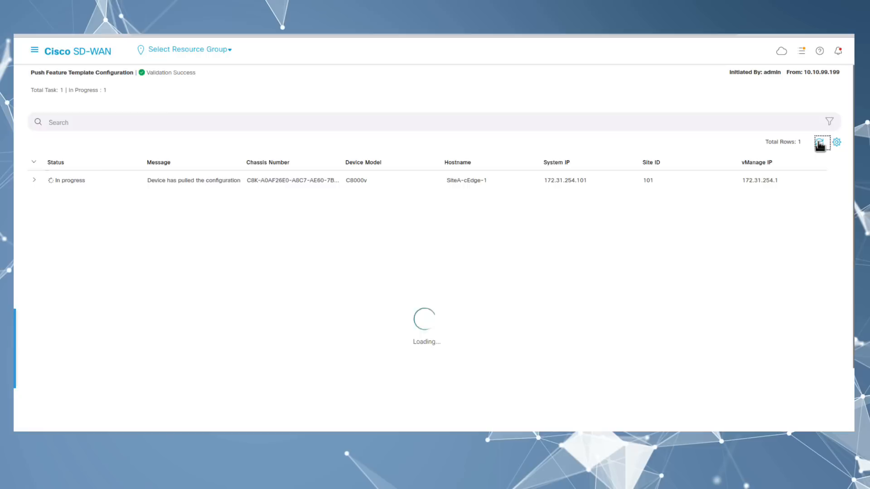
left_click(34, 180)
left_click(819, 143)
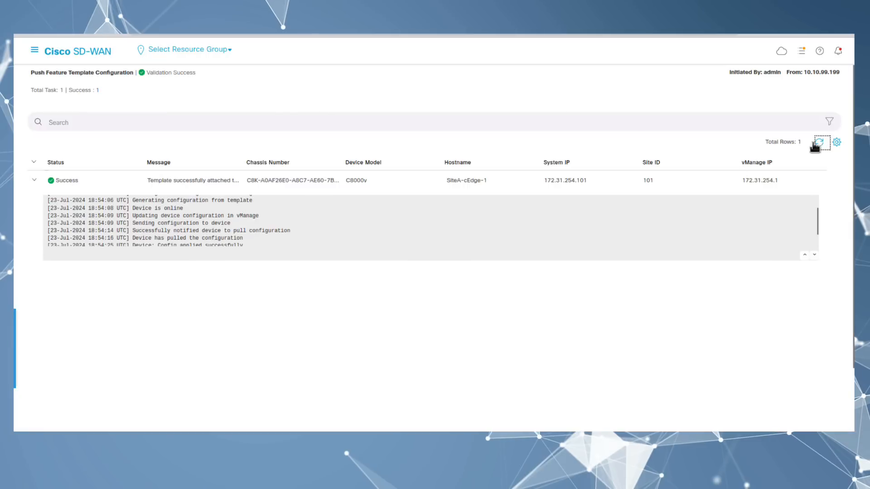
Step: Go to Configuration > Templates and show the Device Templates list
left_click(36, 51)
left_click(190, 168)
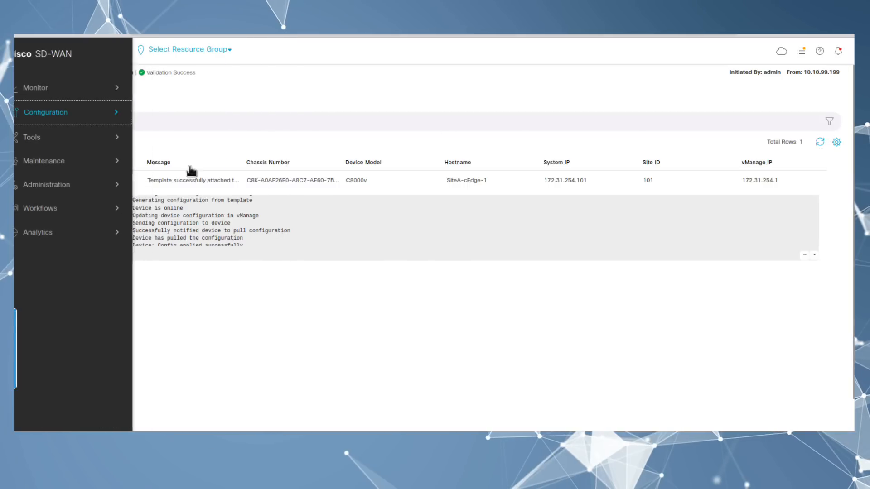
left_click(453, 78)
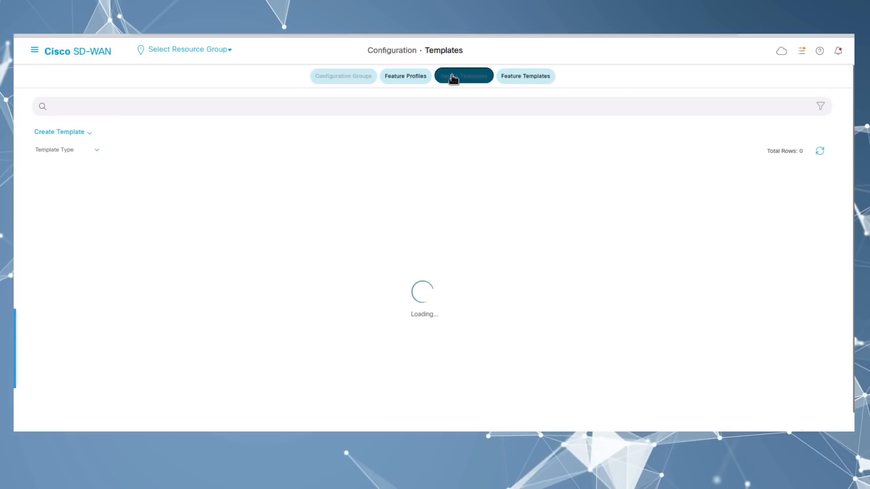
Step: Edit SiteB-cEdge-Device-Template so Cisco SNMP uses cEdge-SNMP-Template, and submit the update
left_click(809, 213)
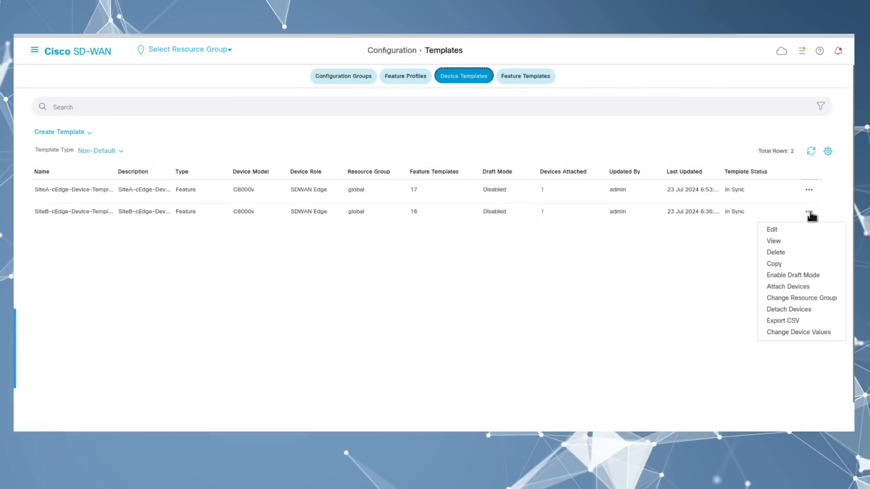
left_click(779, 233)
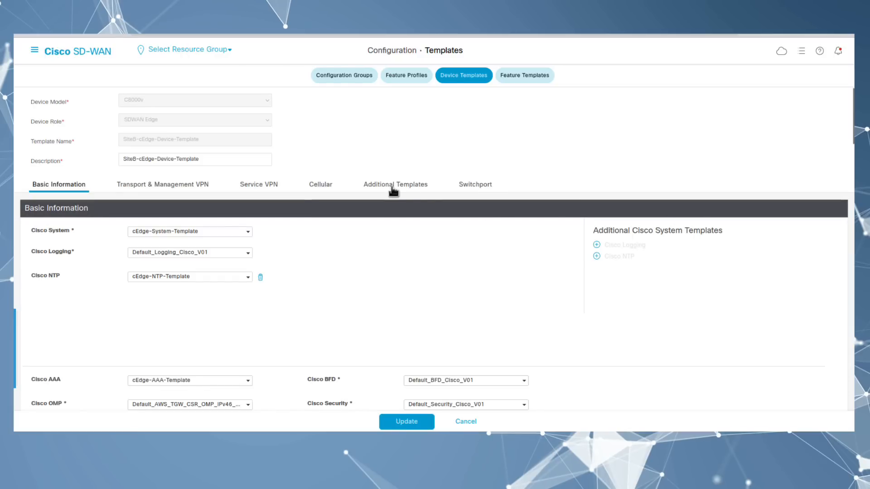
left_click(394, 188)
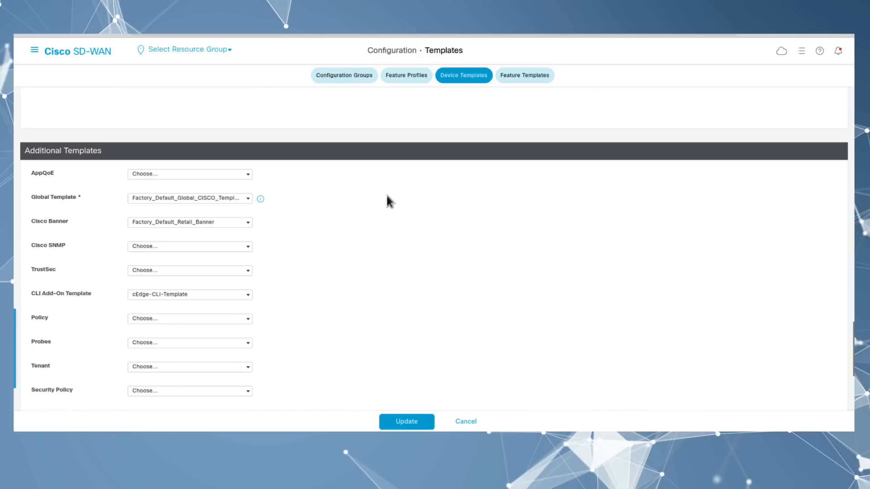
left_click(163, 249)
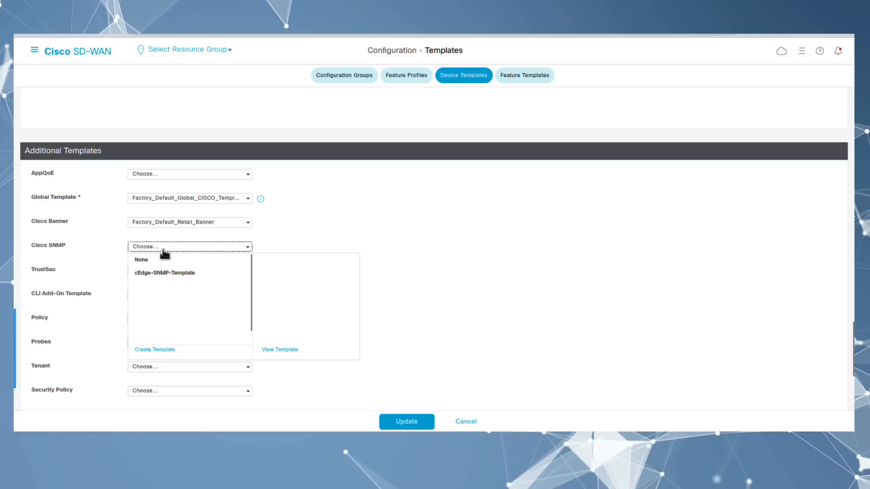
left_click(167, 274)
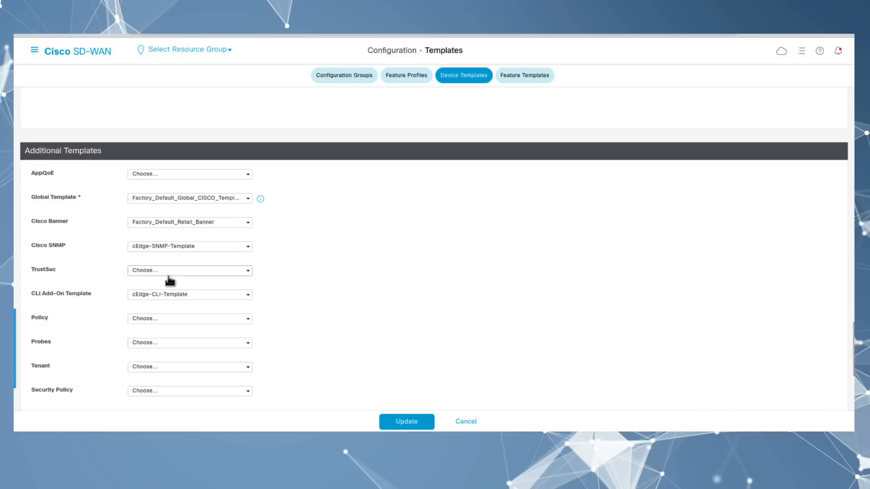
left_click(403, 424)
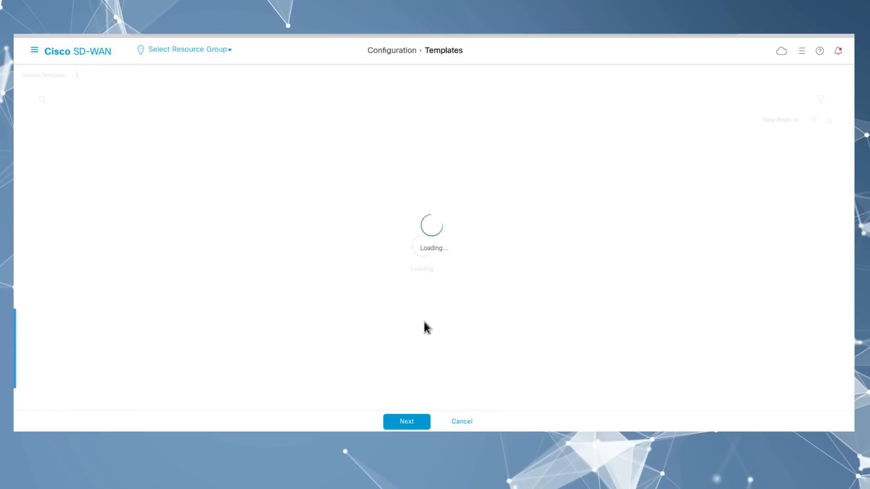
key("Return")
Step: Push the updated template to SiteB-cEdge-1 and refresh until the task shows Success
left_click(480, 419)
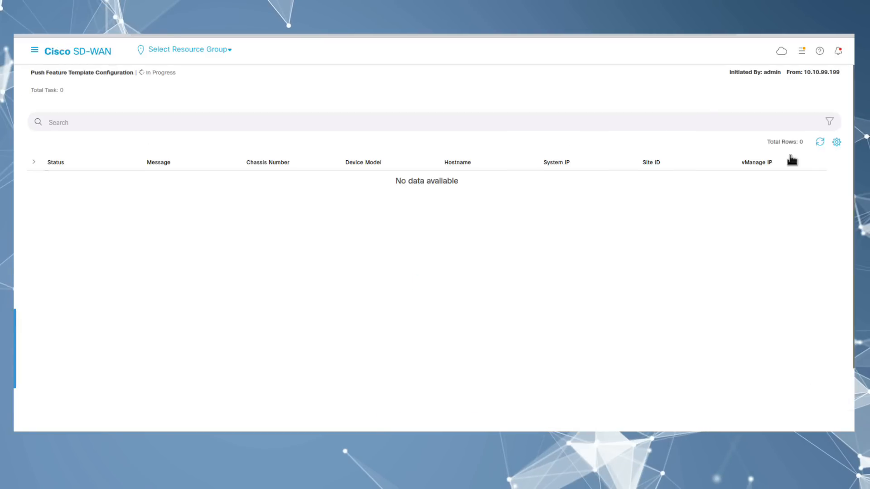
left_click(820, 141)
left_click(819, 142)
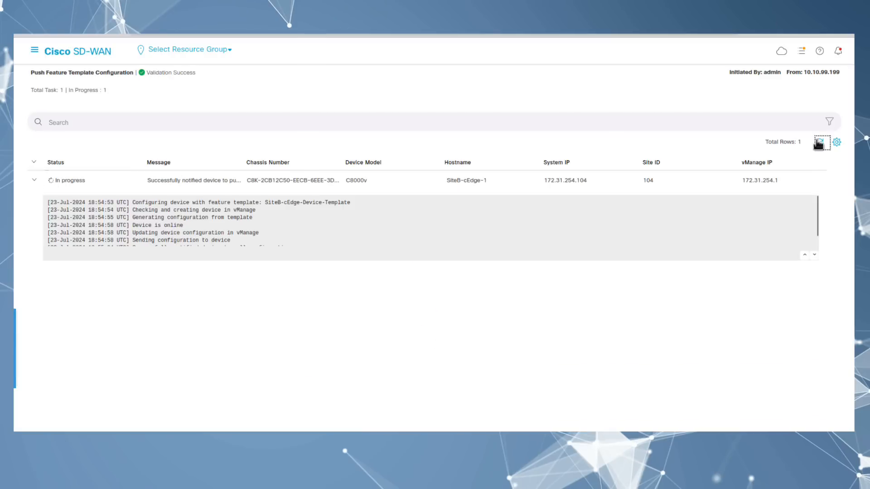
left_click(819, 142)
scroll(235, 232, "down", 2)
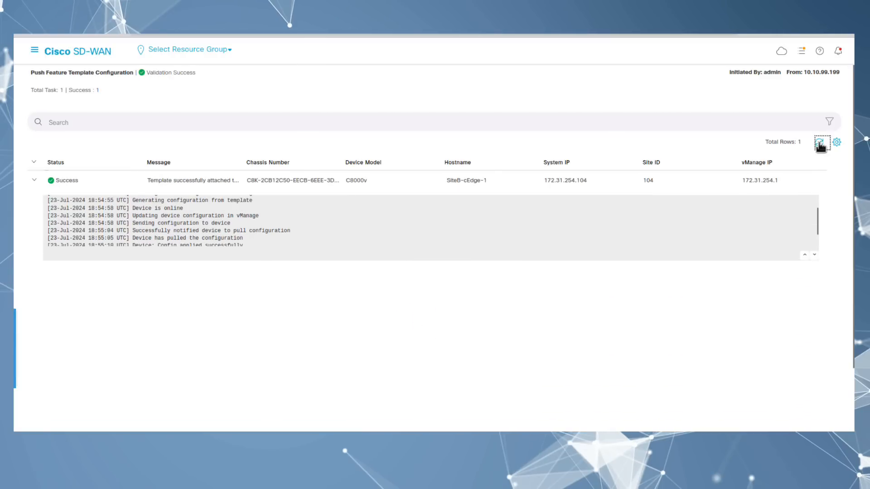
left_click(569, 231)
scroll(569, 231, "down", 2)
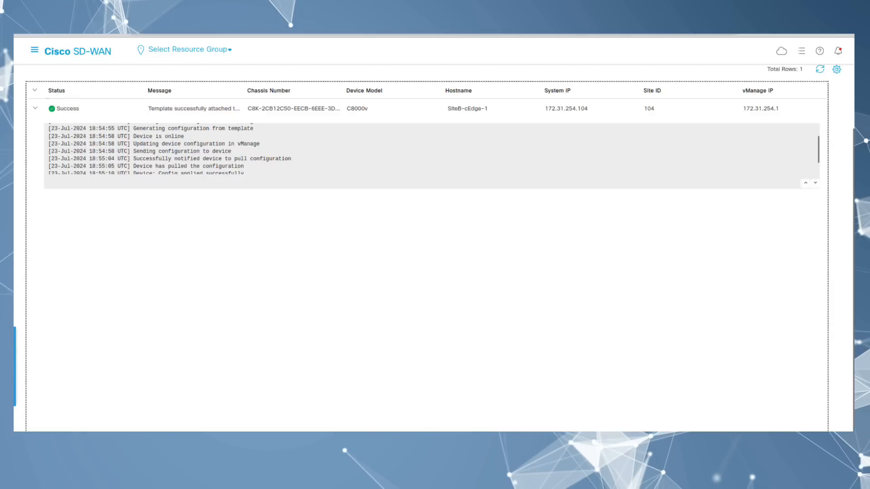
left_click_drag(15, 143, 619, 51)
Step: Sign in to the SolarWinds web console with the saved credentials
left_click(386, 181)
left_click(384, 197)
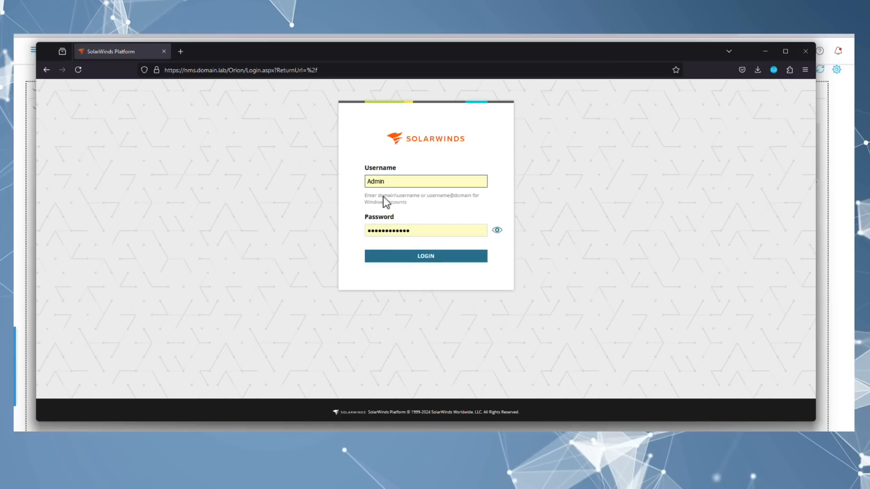
left_click(415, 259)
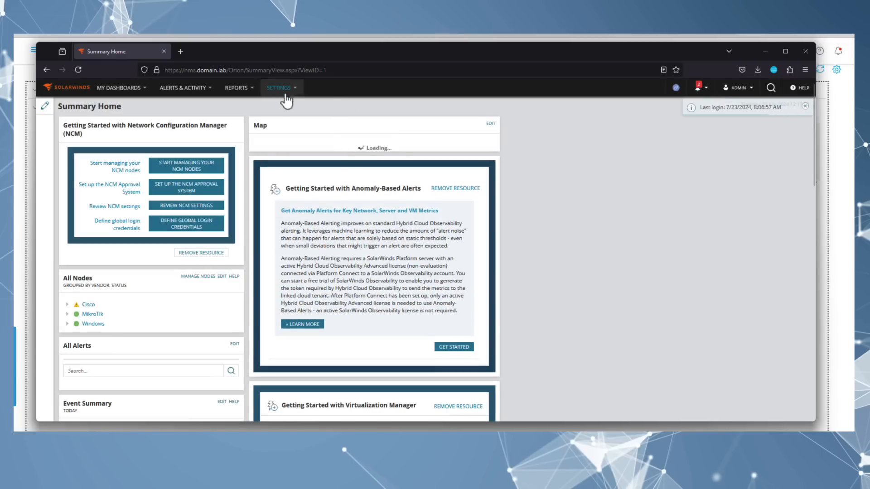
Step: Open Settings > Manage Nodes and start adding a new node
mouse_move(282, 89)
left_click(283, 131)
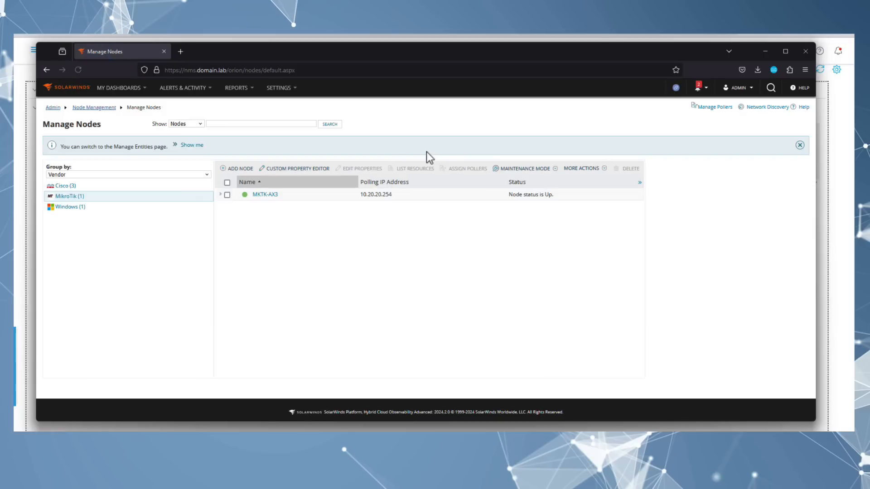
left_click(234, 171)
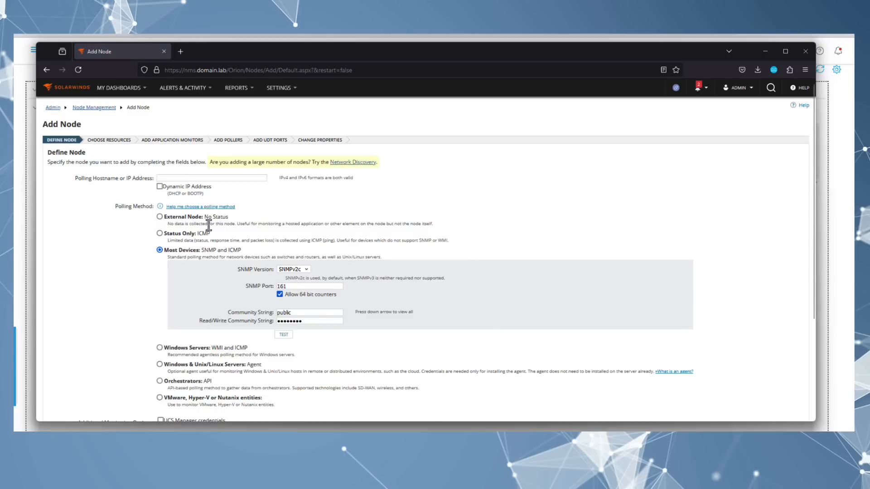
Step: Enter 172.31.254.101 as the node address, replace the community string and clear the read/write string
left_click(199, 177)
type("172.31.254.101")
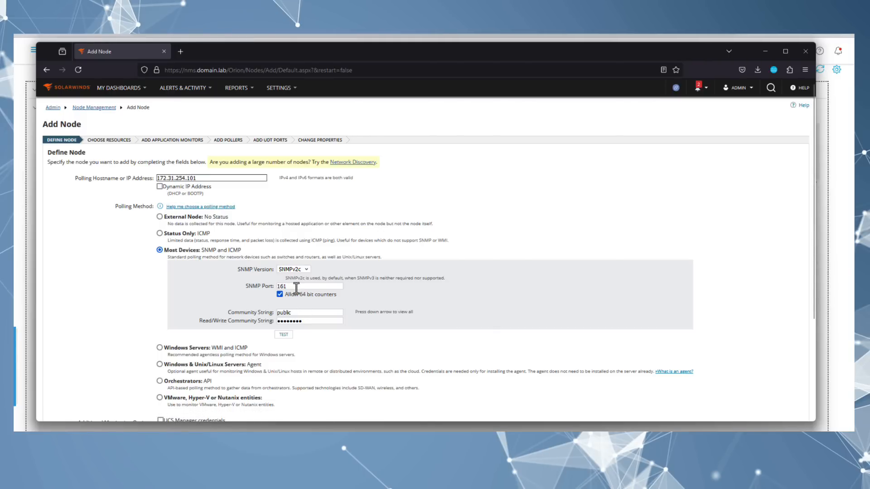
scroll(298, 298, "down", 2)
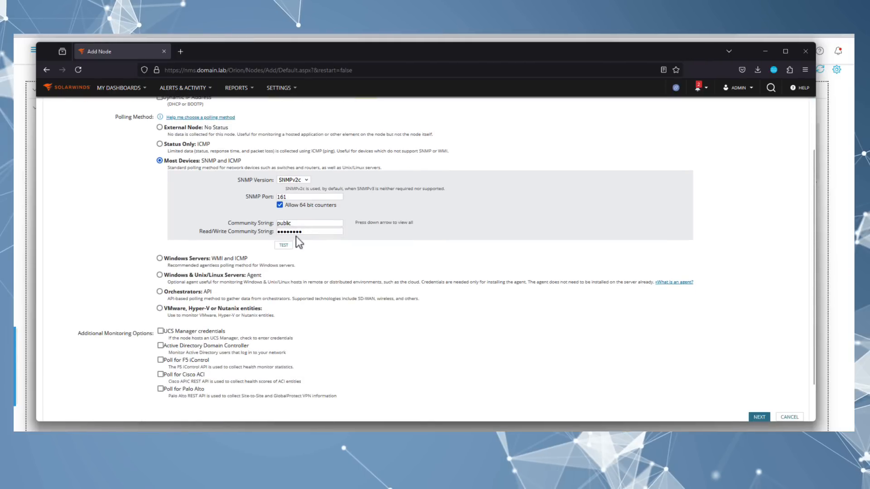
scroll(304, 243, "up", 1)
left_click_drag(309, 278, 241, 276)
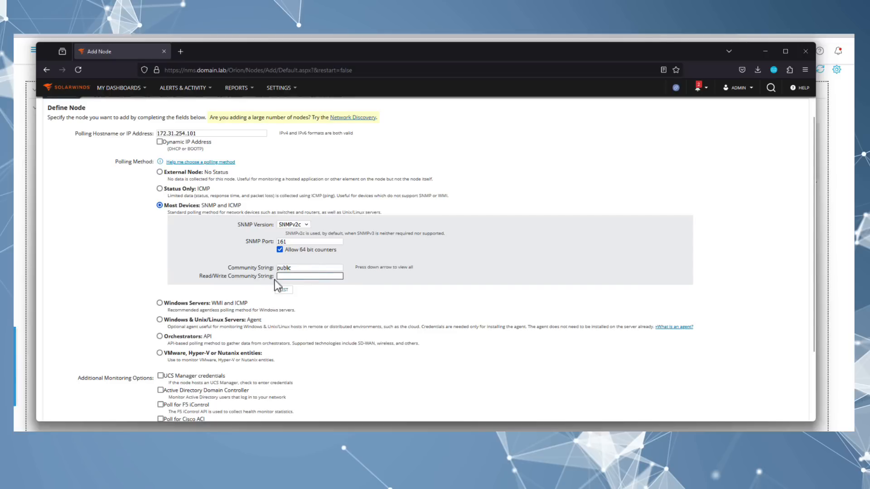
left_click(320, 267)
left_click_drag(320, 268, 221, 268)
key("BackSpace")
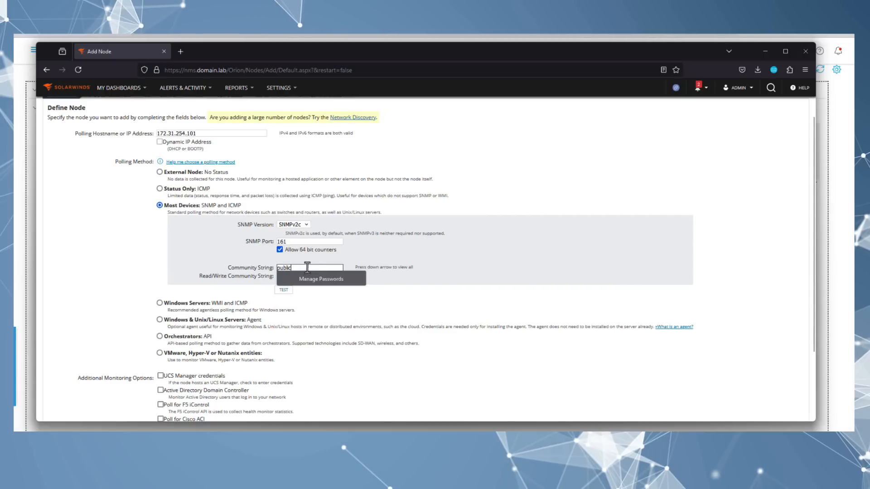
left_click_drag(305, 268, 240, 268)
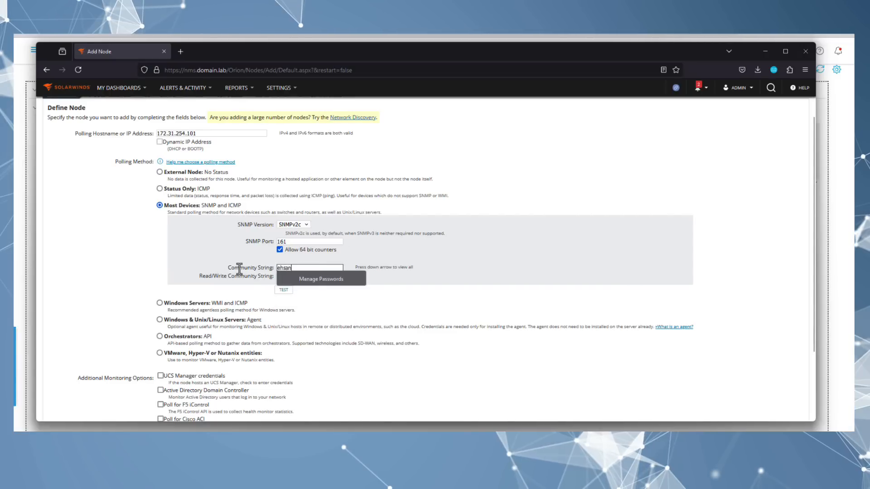
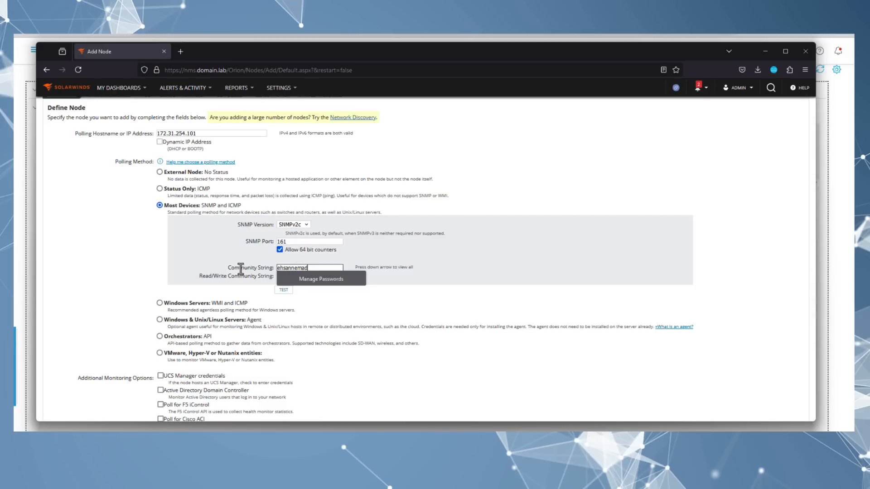
left_click(243, 293)
scroll(251, 292, "down", 2)
scroll(272, 317, "up", 3)
Step: Run the SNMP test for 172.31.254.101 and proceed to Choose Resources
left_click(282, 336)
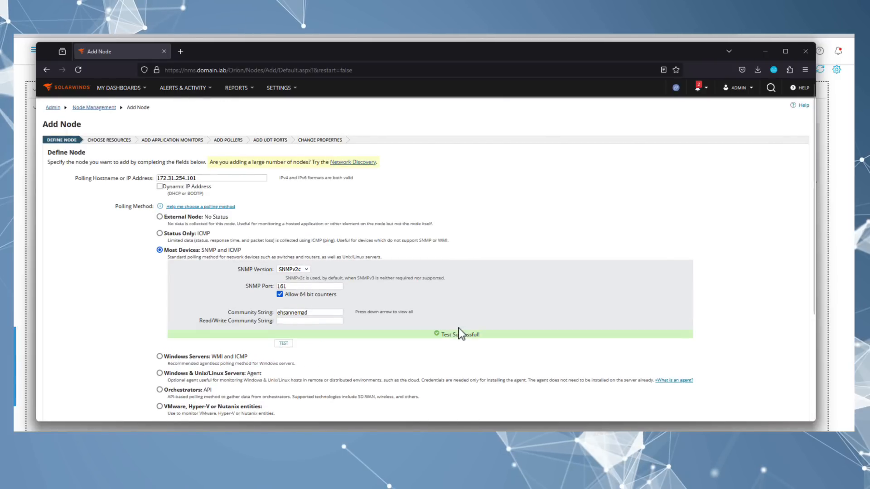
scroll(507, 352, "down", 3)
left_click(762, 383)
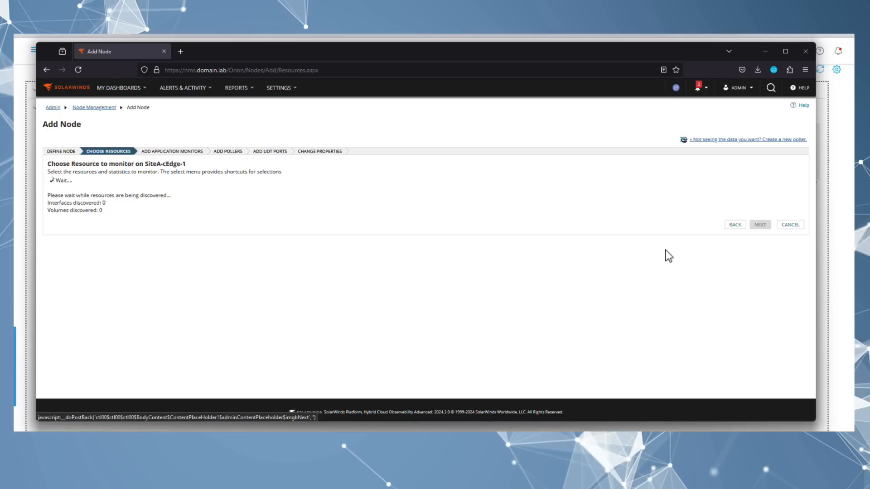
Step: Accept defaults through the remaining wizard pages and add SiteA-cEdge-1 at 172.31.254.101 as a node
scroll(393, 202, "down", 2)
scroll(91, 266, "up", 1)
left_click(761, 397)
scroll(725, 319, "down", 5)
left_click(767, 378)
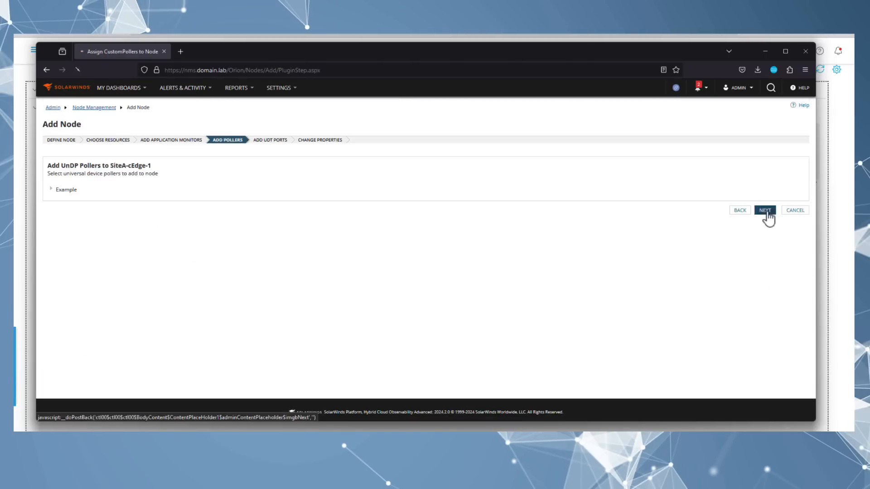
left_click(765, 210)
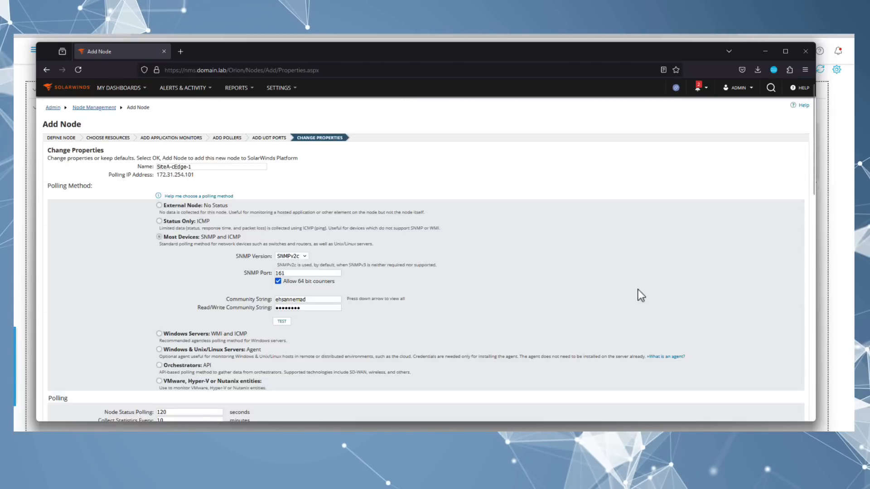
scroll(614, 281, "down", 10)
left_click(497, 264)
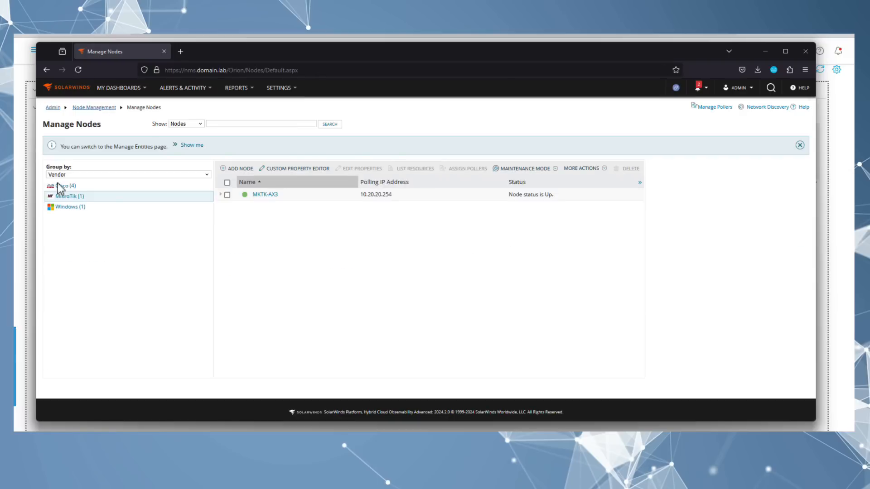
left_click(59, 187)
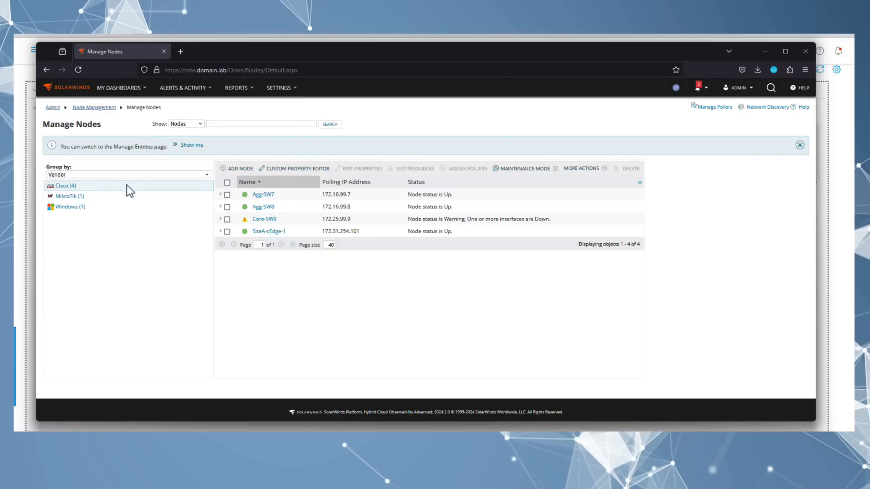
mouse_move(274, 88)
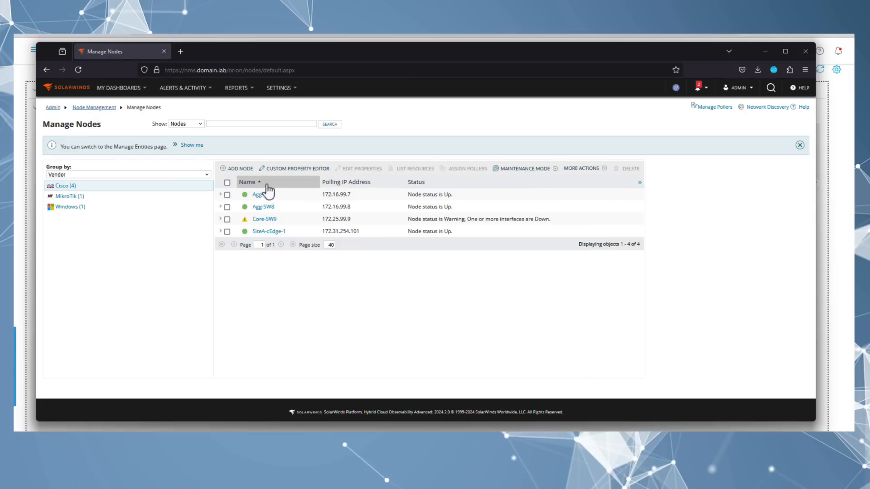
Step: Start a new node at 172.31.254.104 with a custom community string and an empty read/write string
left_click(242, 170)
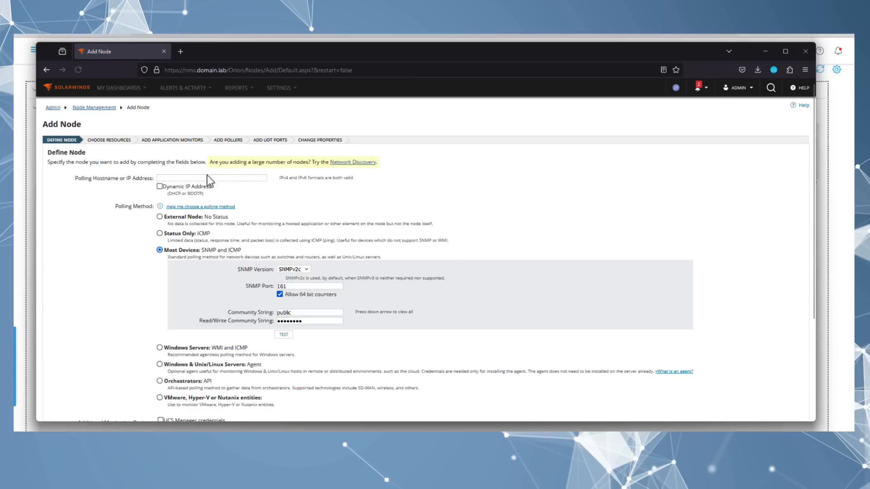
left_click(201, 178)
type("172.31.254.104")
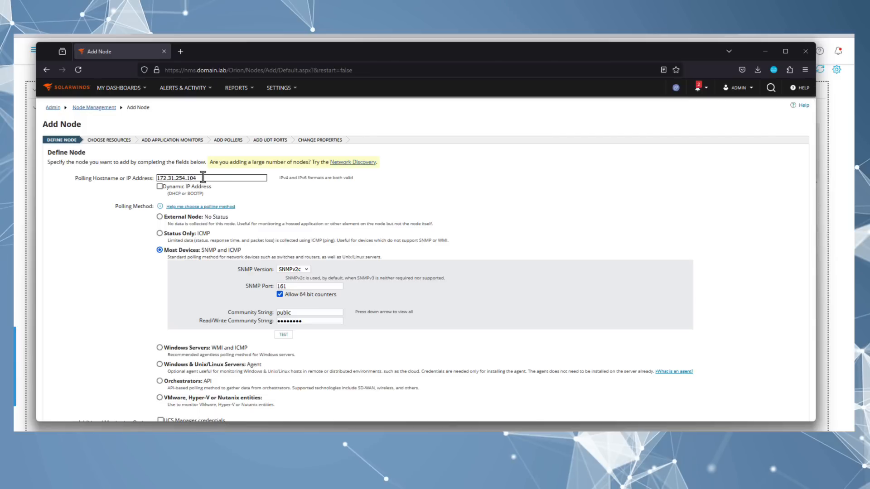
left_click_drag(305, 312, 254, 311)
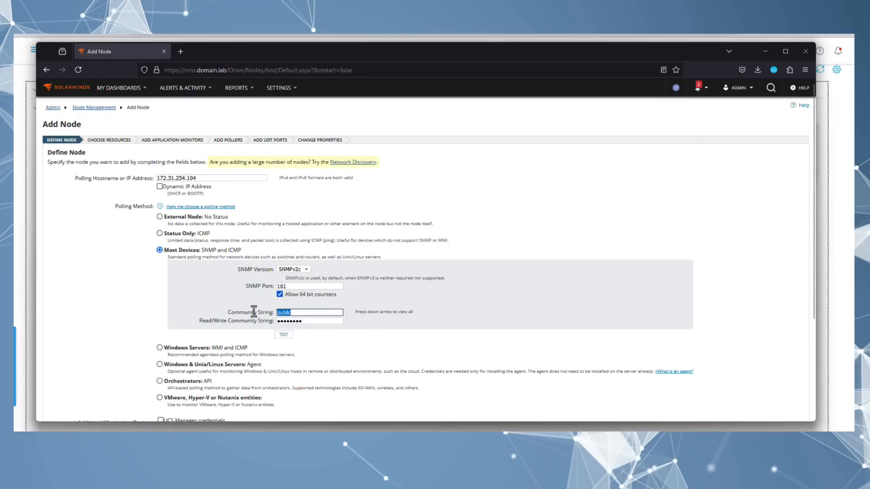
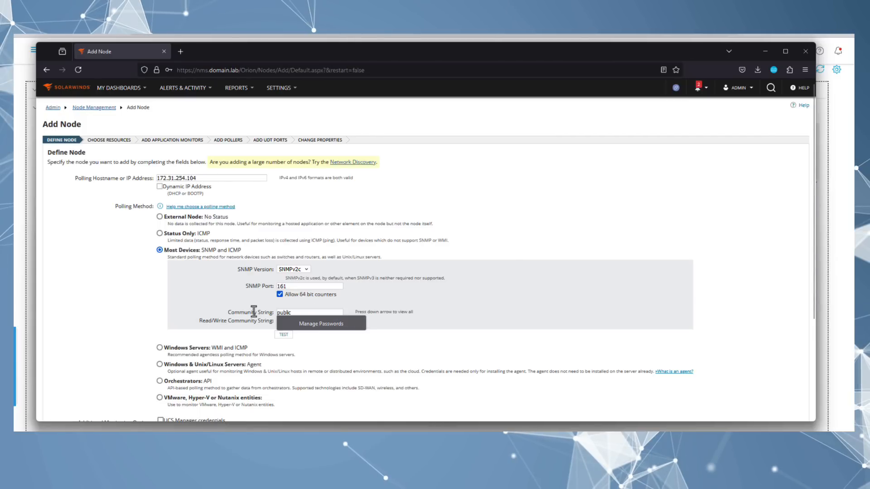
left_click(435, 327)
double_click(304, 313)
left_click(349, 310)
left_click(307, 322)
left_click(297, 314)
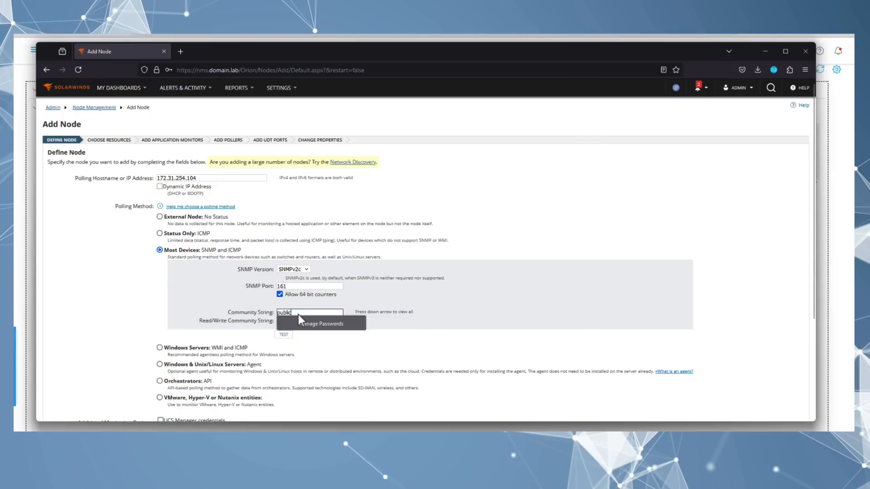
double_click(297, 312)
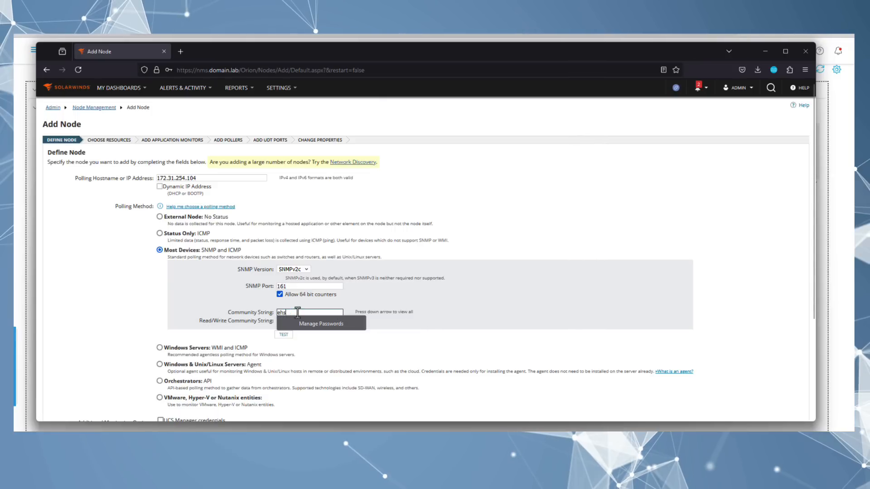
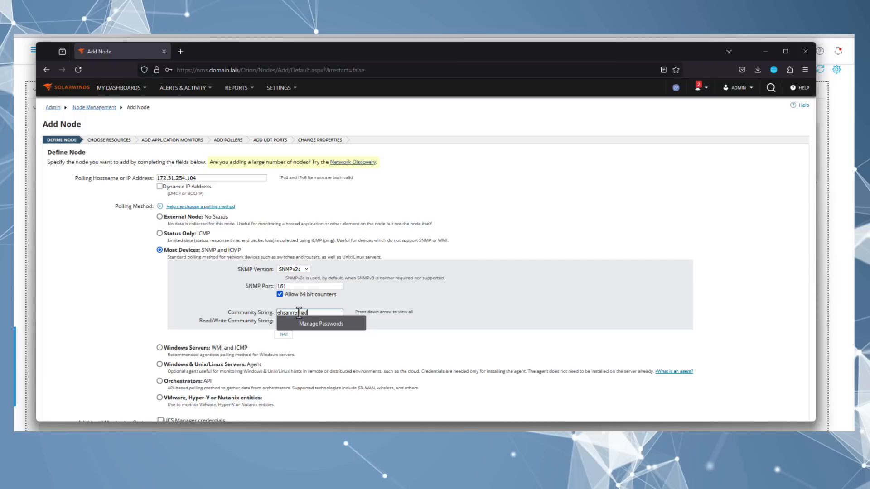
left_click(333, 339)
Step: Test SNMP access to 172.31.254.104 and continue to resource selection
left_click(284, 335)
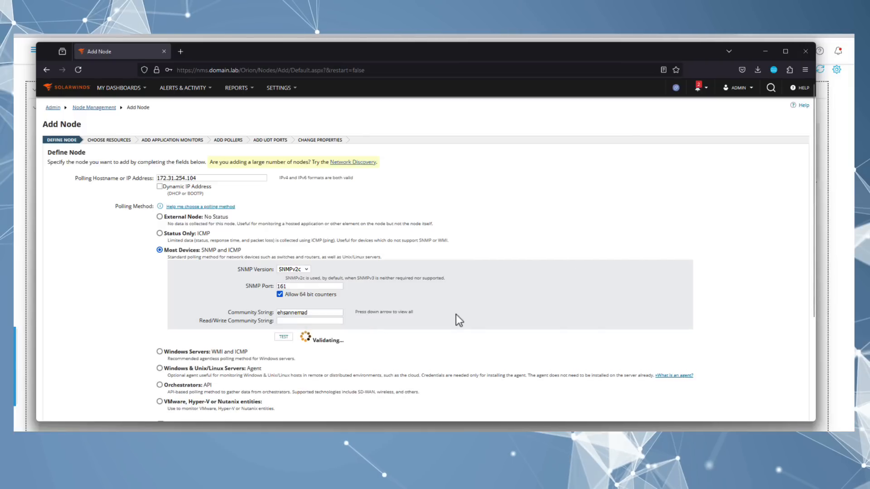
scroll(673, 351, "down", 3)
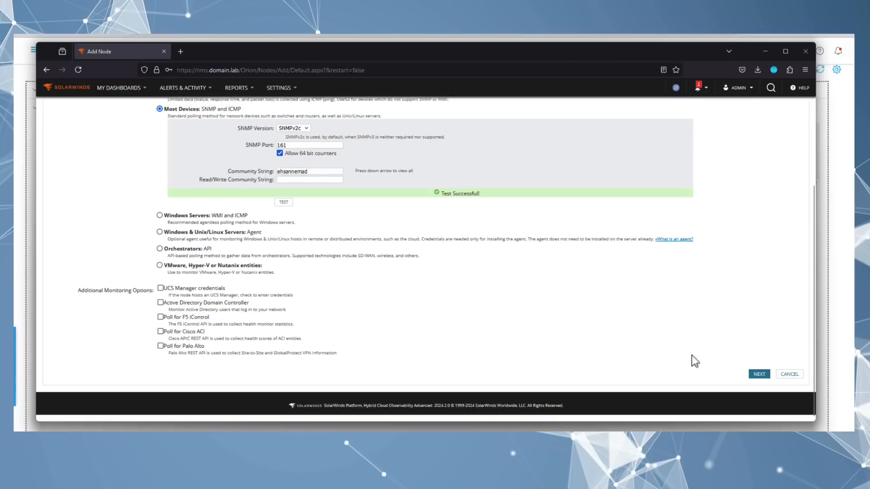
left_click(757, 375)
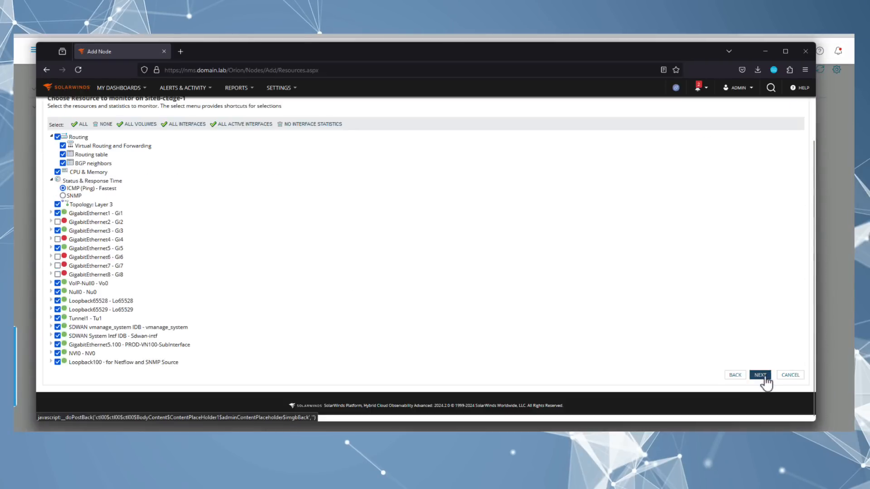
Step: Finish the wizard to add SiteB-cEdge-1, then open SiteA-cEdge-1's Node Details summary
left_click(761, 382)
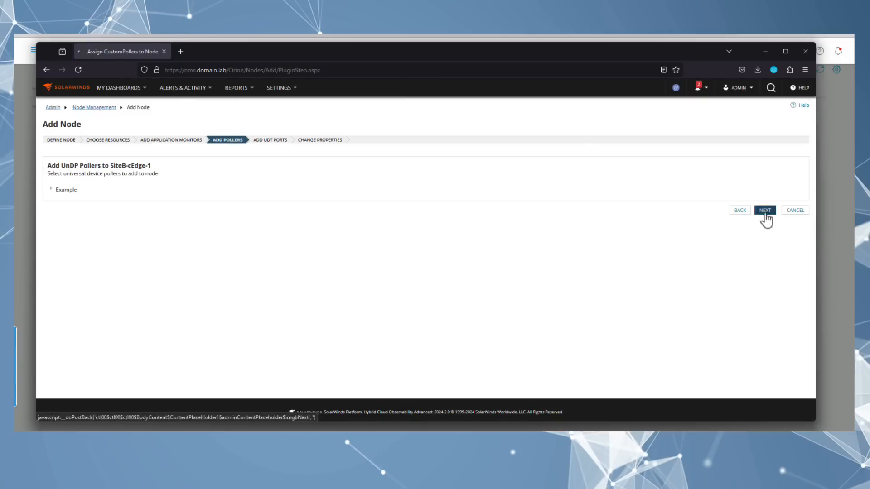
left_click(765, 212)
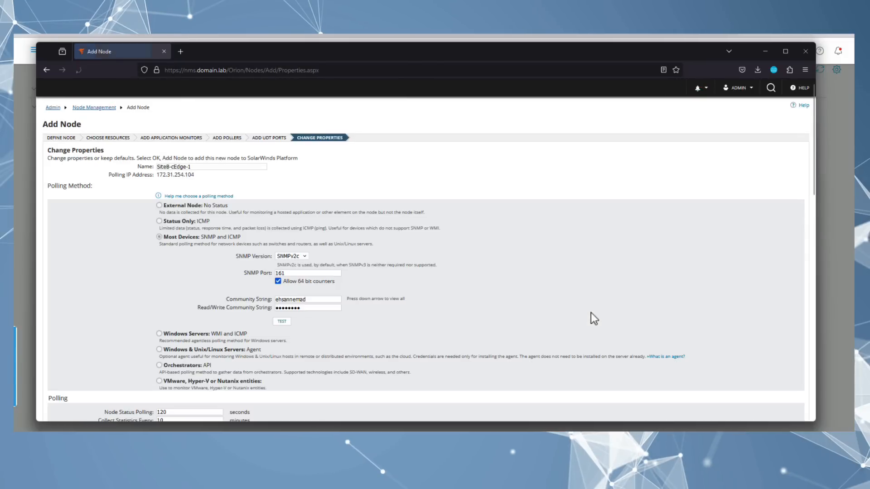
scroll(771, 376, "down", 15)
scroll(768, 373, "down", 2)
left_click(768, 374)
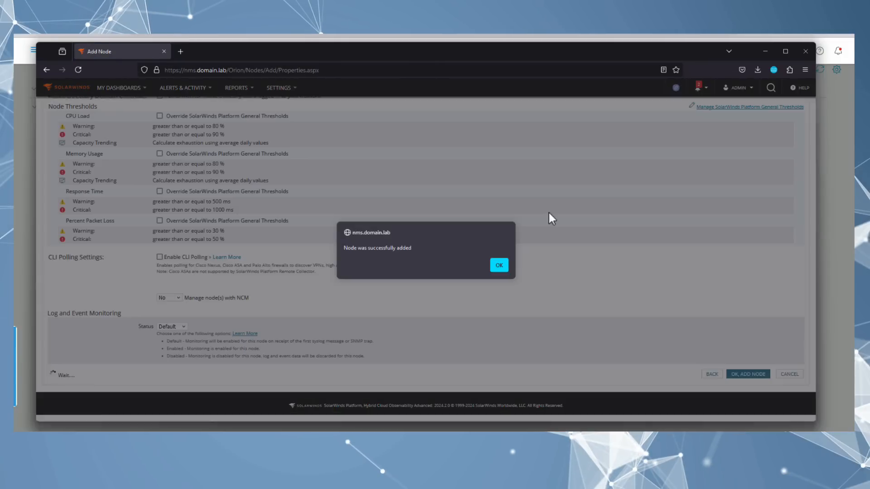
left_click(499, 264)
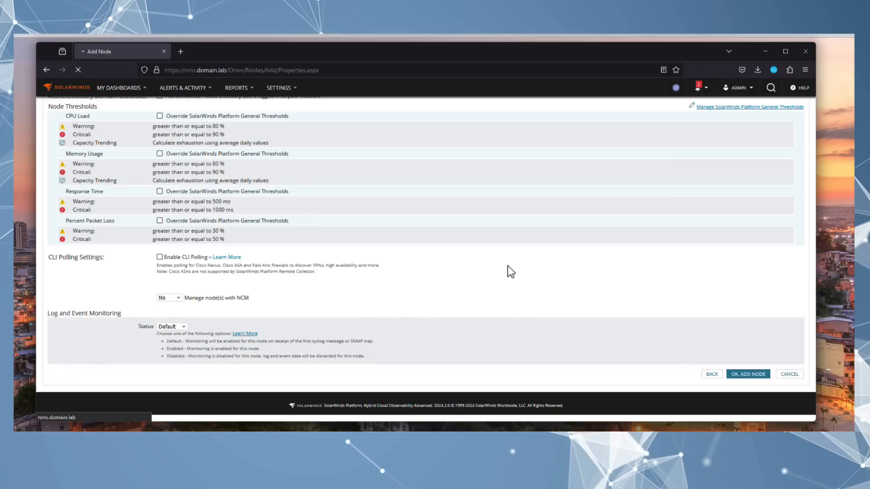
left_click(271, 244)
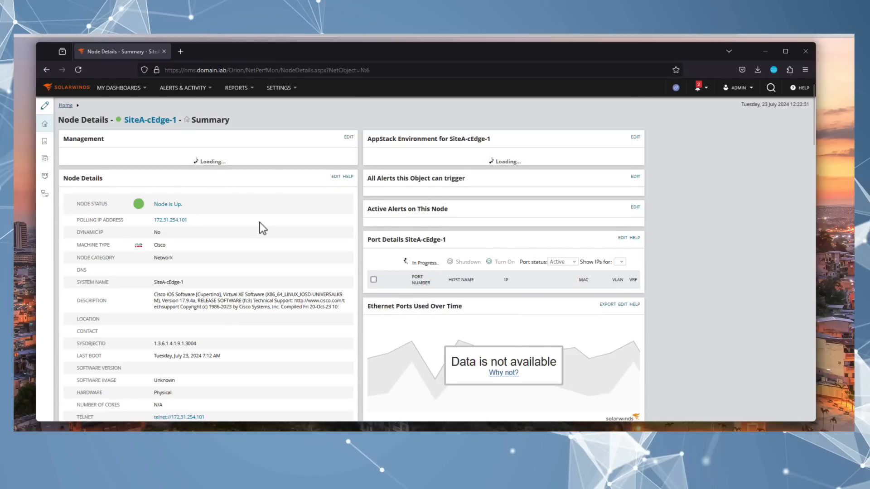
scroll(256, 227, "down", 3)
scroll(253, 231, "down", 10)
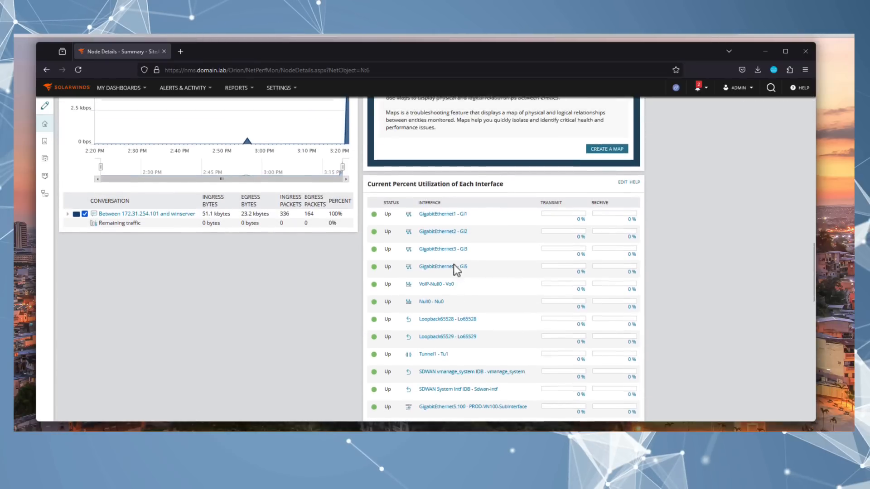
scroll(195, 317, "up", 3)
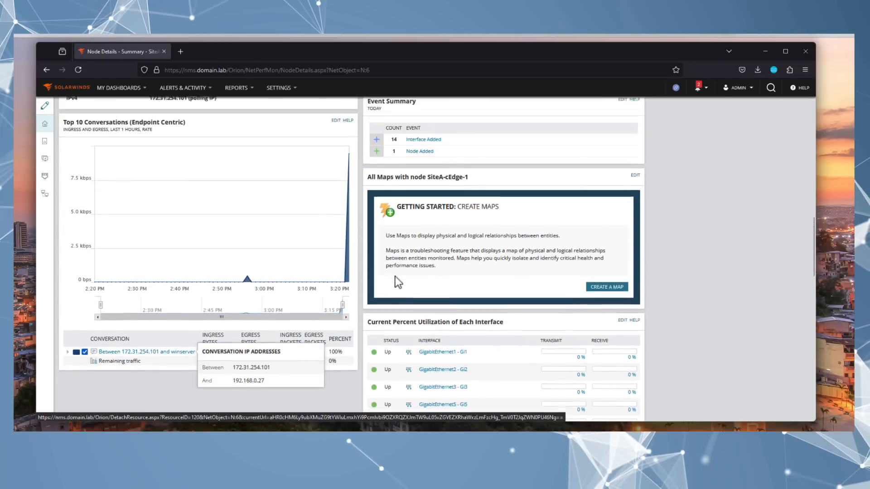
scroll(389, 273, "down", 1)
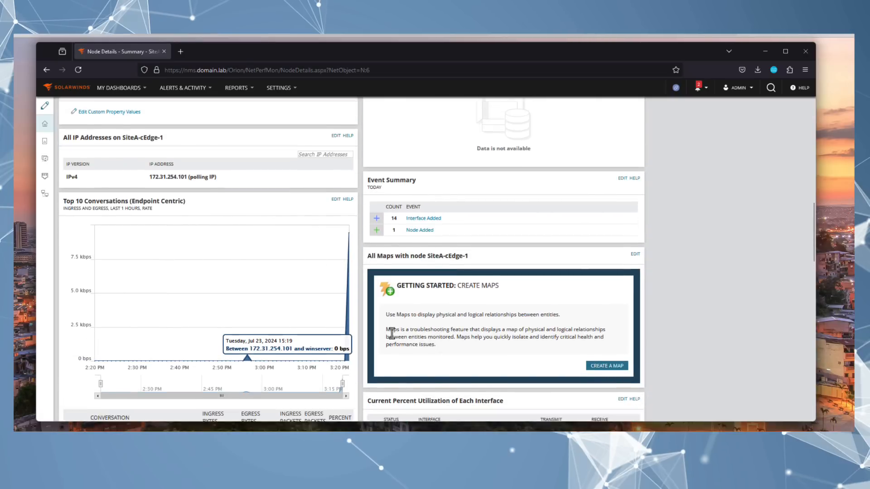
scroll(450, 336, "up", 7)
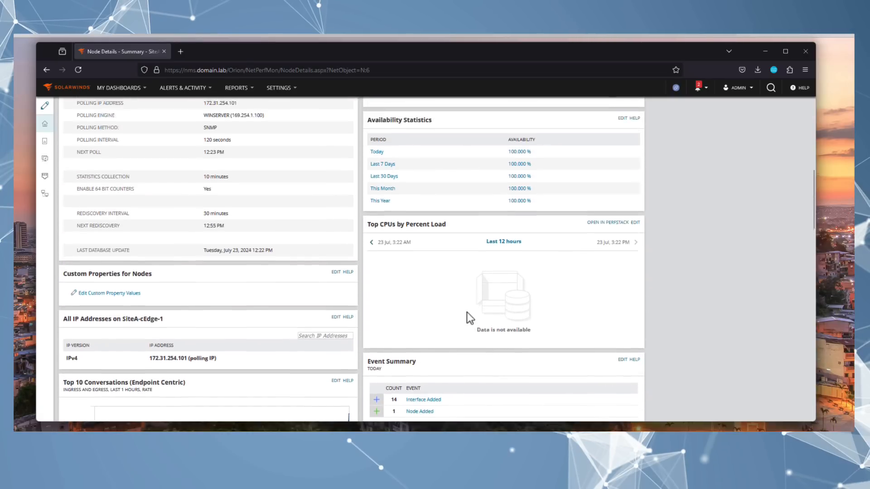
scroll(257, 251, "up", 9)
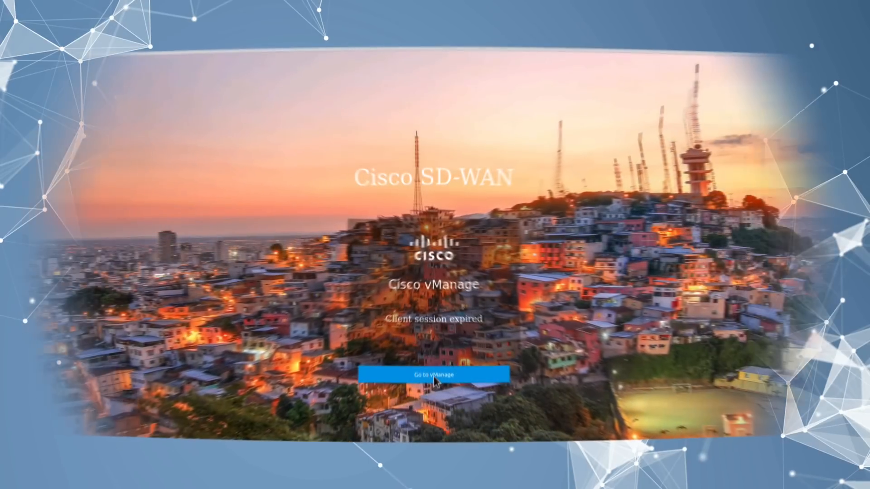
Step: Log in to SD-WAN Manager with the saved administrator login and dismiss the default-credentials warning
left_click(434, 377)
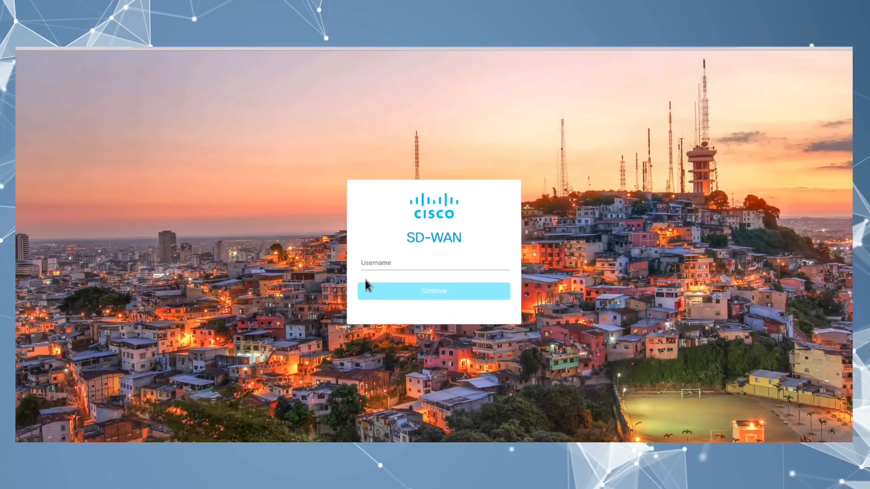
left_click(382, 265)
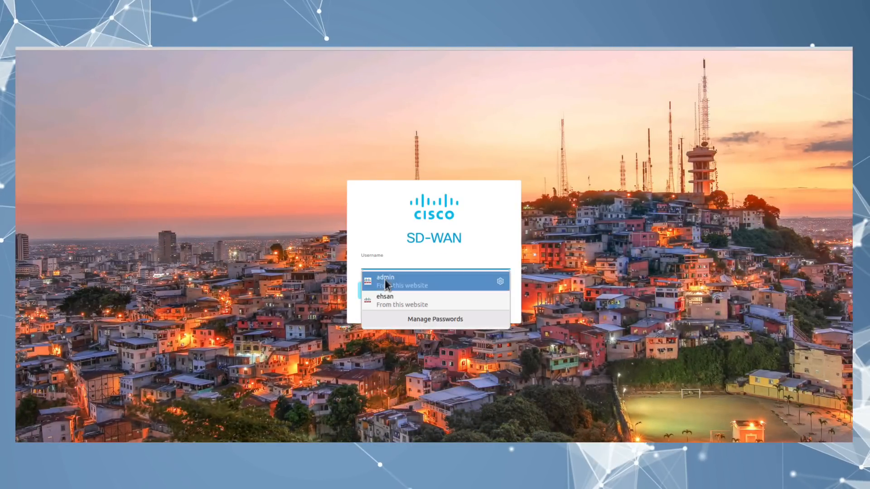
left_click(384, 277)
left_click(406, 294)
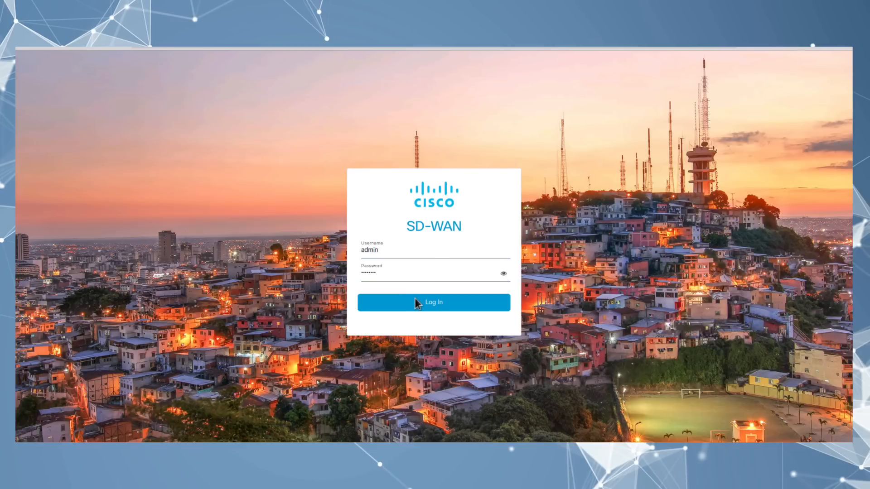
left_click(417, 302)
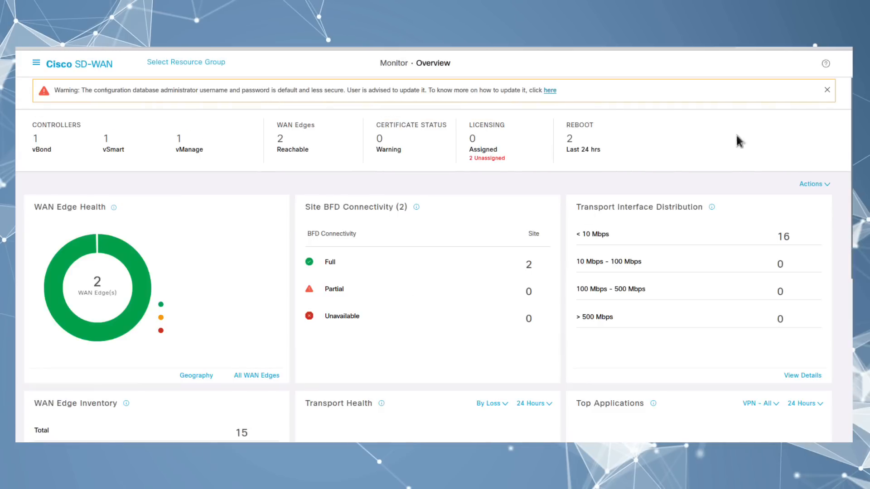
left_click(827, 90)
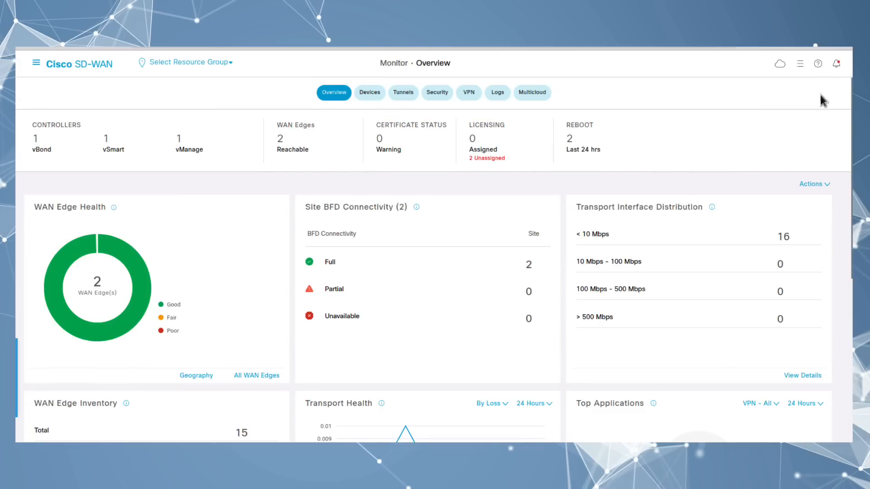
Step: Go to Configuration > Policies and start a new centralized policy
left_click(36, 64)
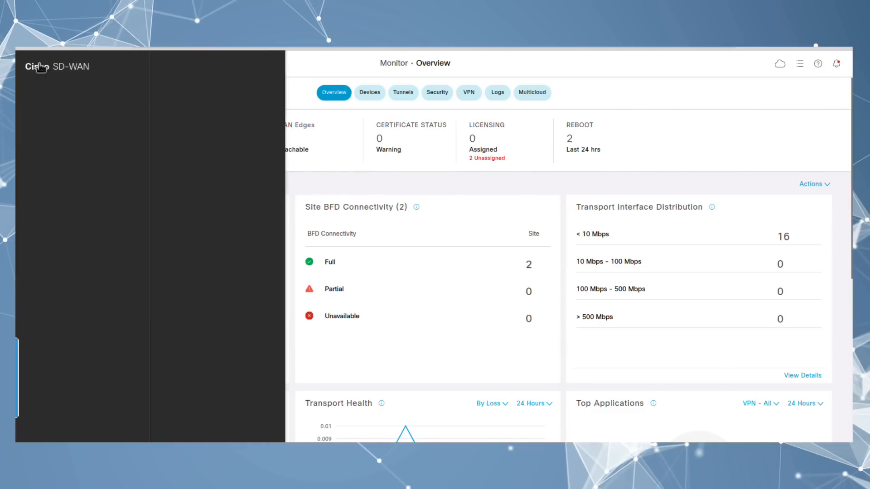
left_click(53, 154)
left_click(67, 127)
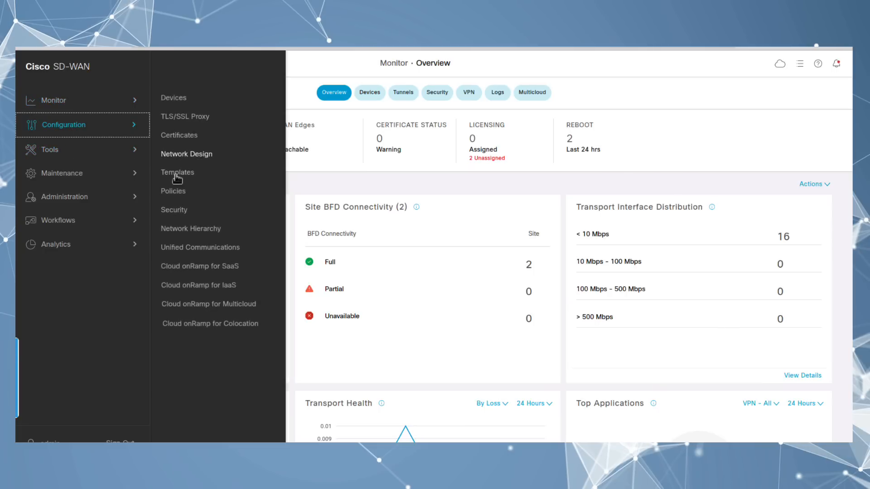
left_click(174, 194)
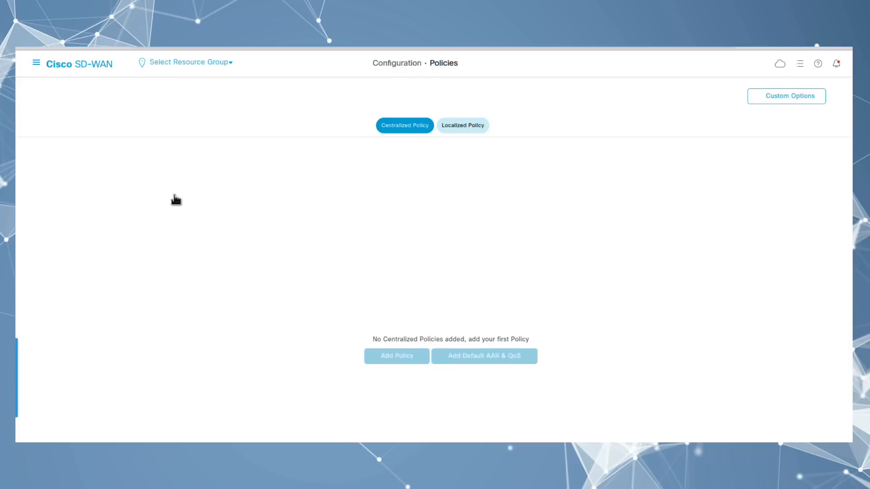
left_click(409, 360)
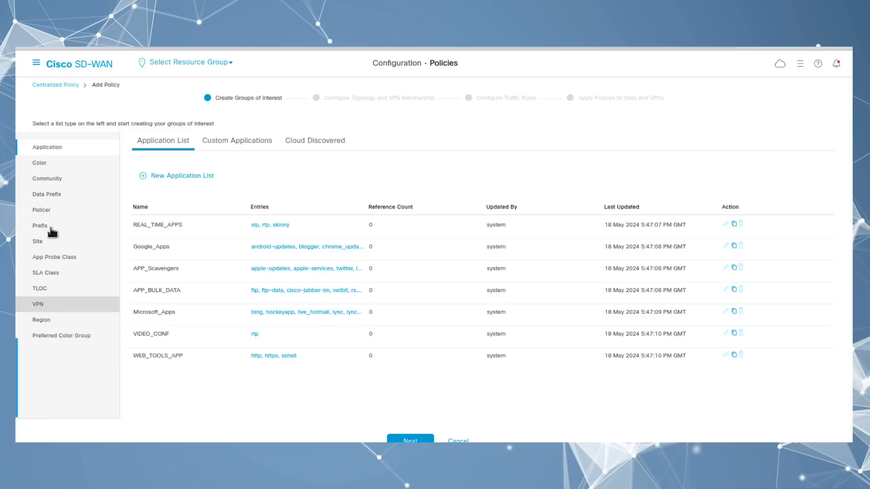
Step: Create VPN list PROD-VPN containing VPN 100
left_click(56, 311)
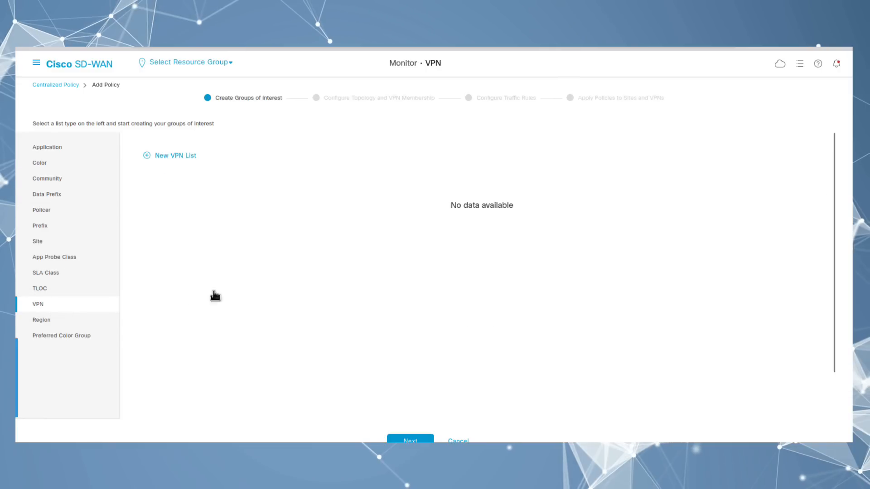
left_click(172, 156)
left_click(177, 192)
type("PR")
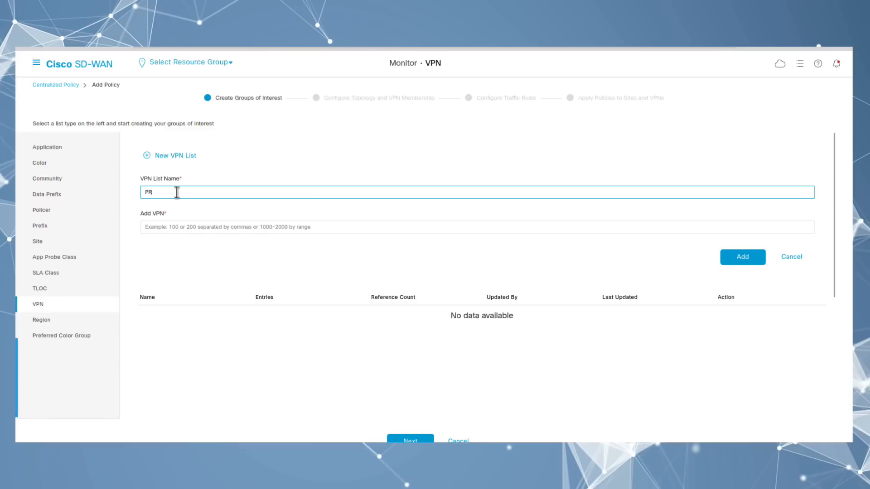
type("OD-VPN")
left_click(166, 226)
type("100")
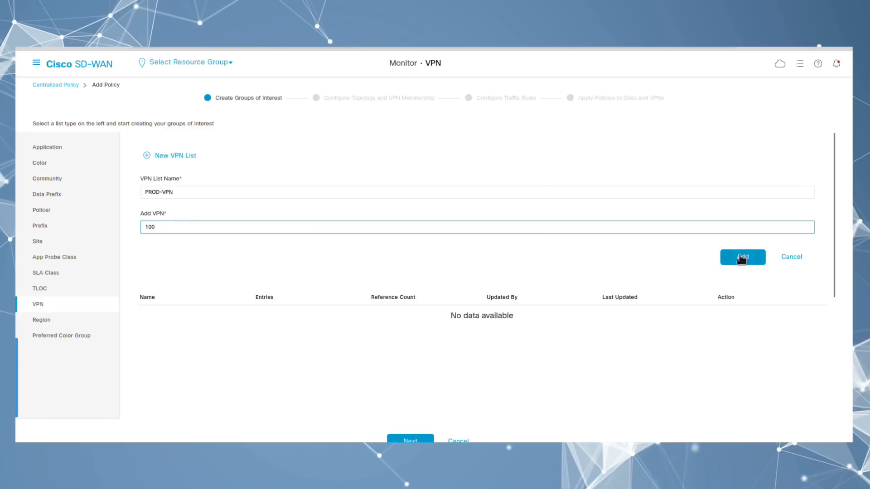
left_click(742, 257)
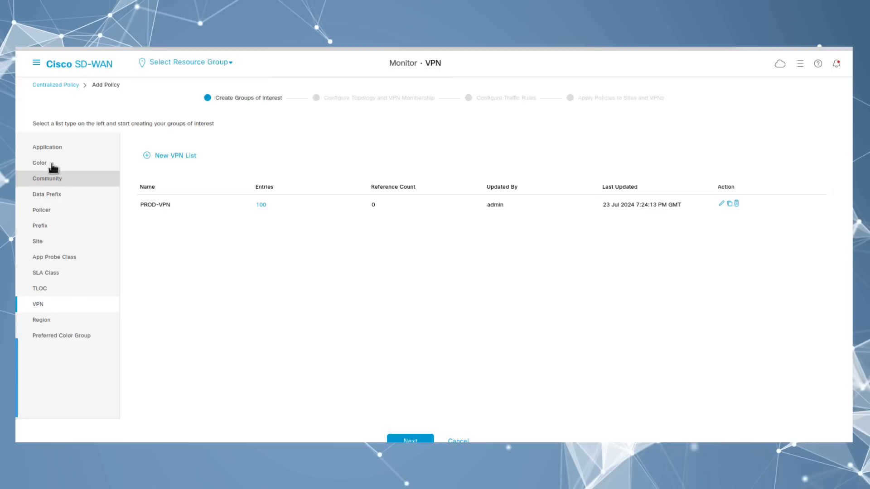
Step: Create site list Remote-Sites with sites 101 and 104, then continue to topology
left_click(42, 244)
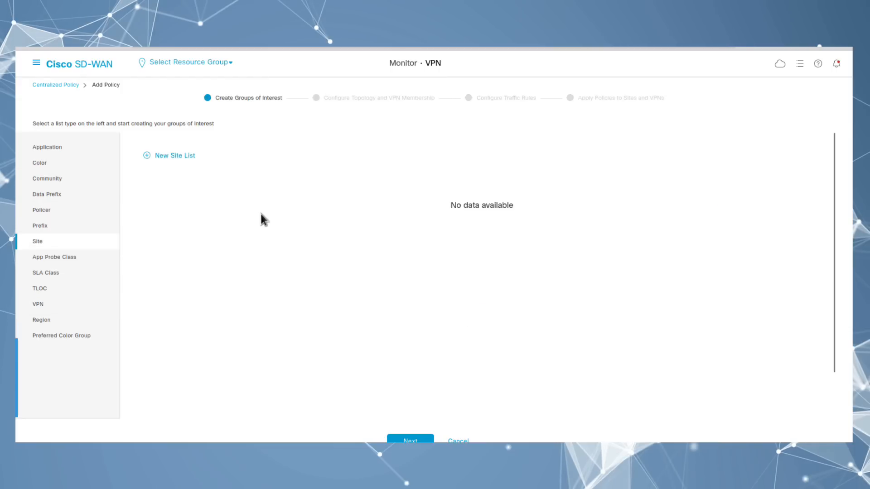
left_click(177, 157)
left_click(160, 193)
type("Remote-Sites")
left_click(194, 227)
type("101,1104")
key("BackSpace")
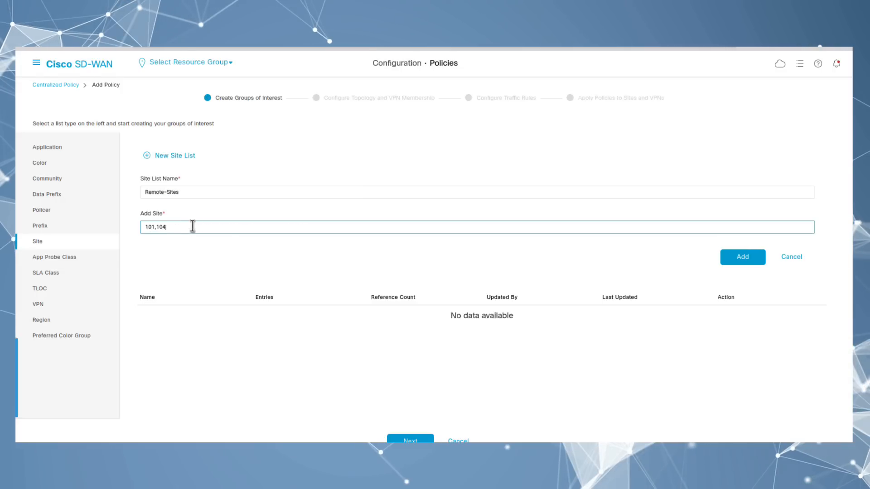
left_click(741, 256)
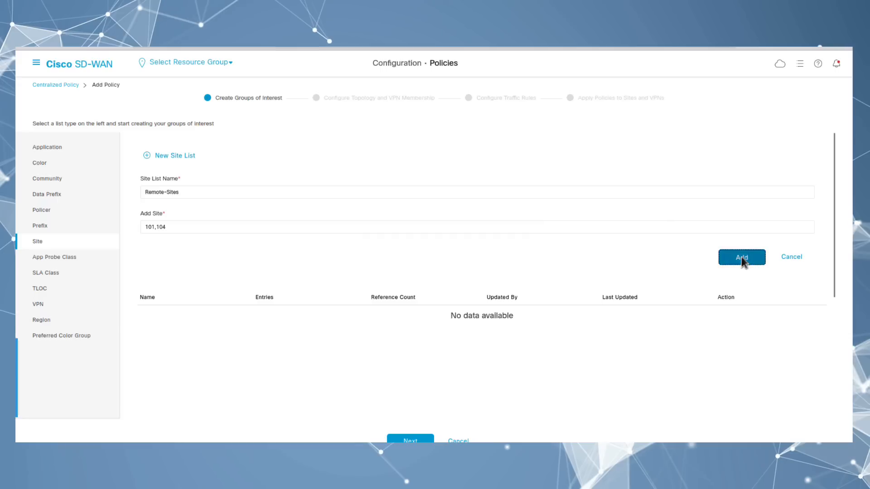
left_click(410, 440)
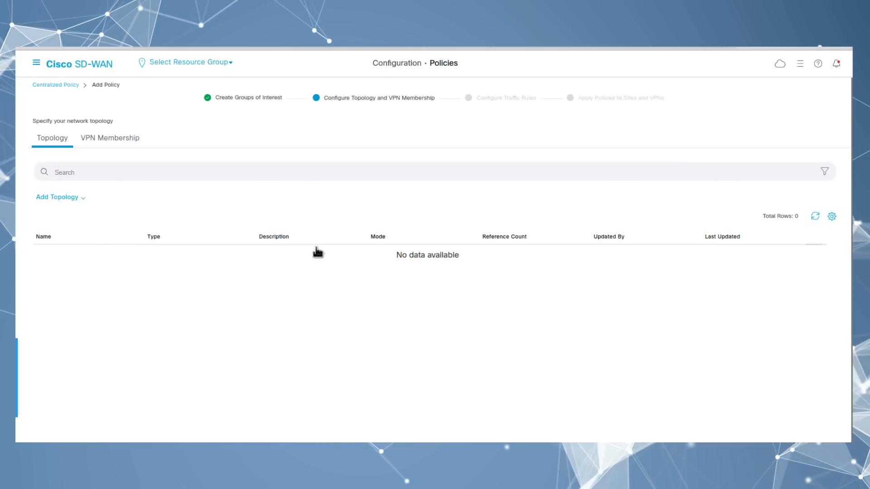
Step: Move on to traffic rules and create a new Cflowd policy
left_click(410, 441)
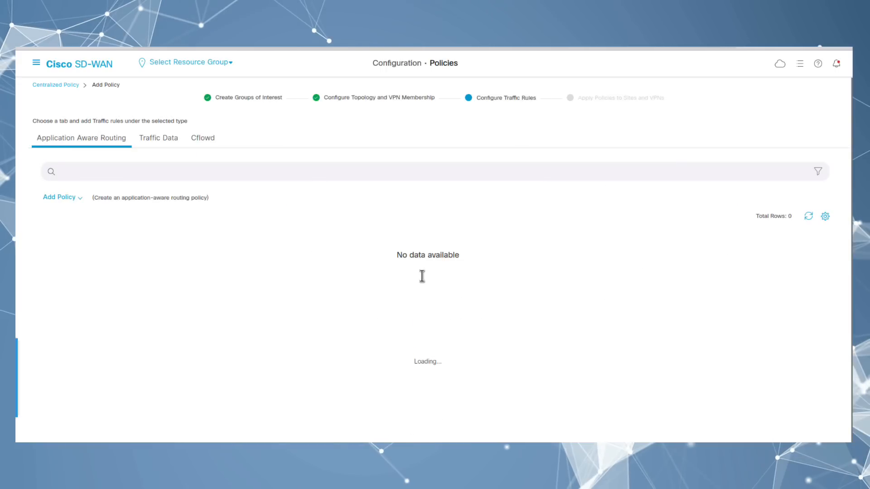
left_click_drag(481, 96, 537, 99)
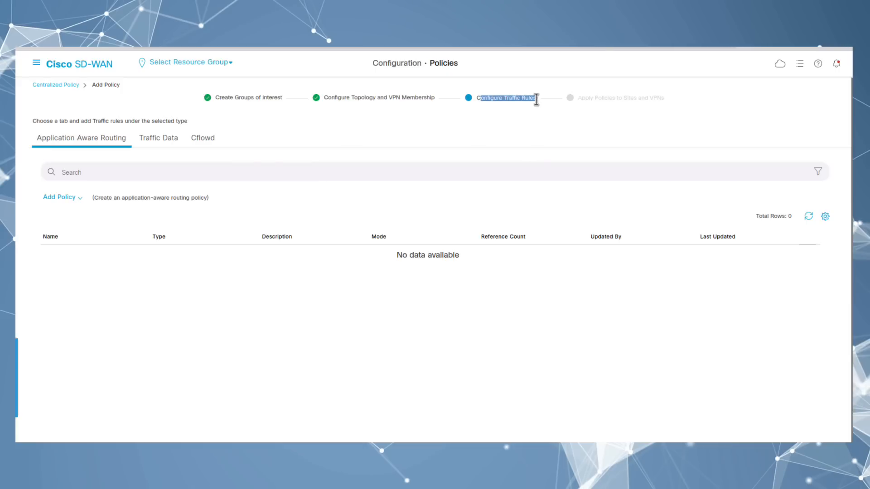
left_click(208, 143)
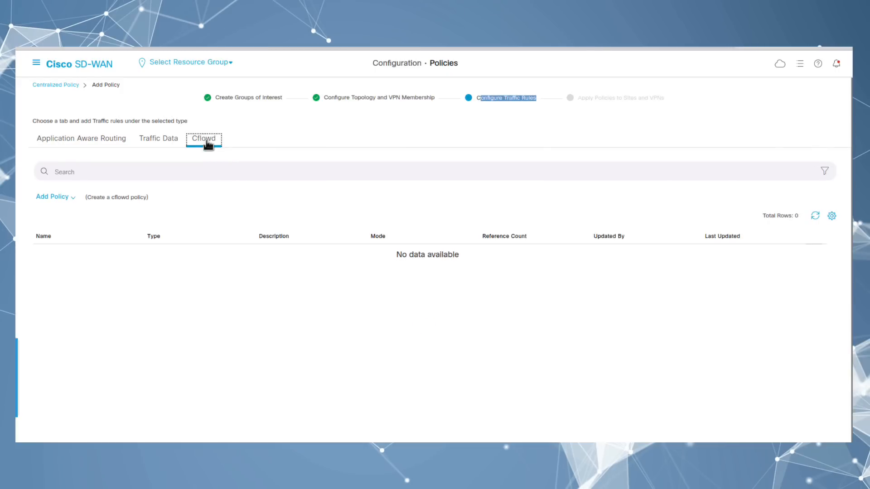
left_click(57, 198)
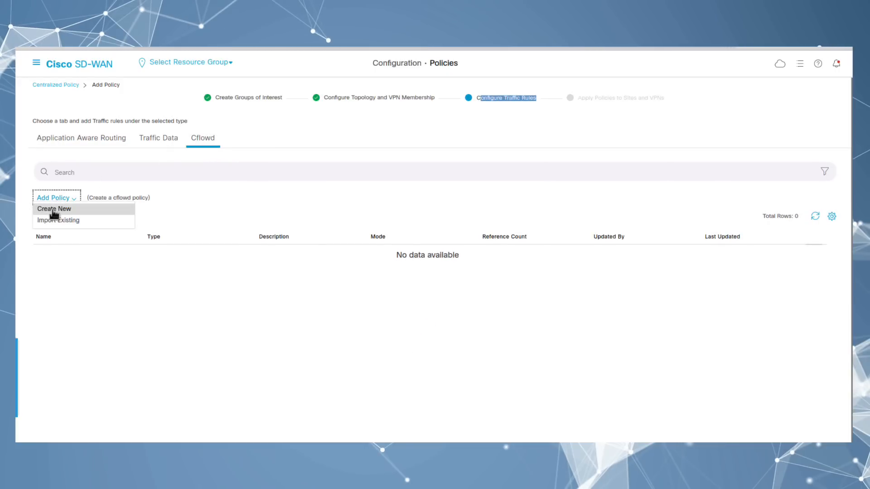
left_click(54, 211)
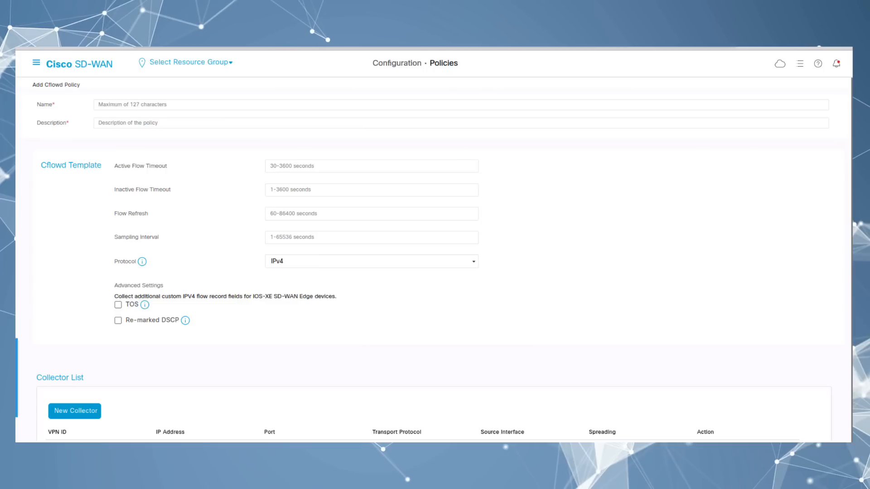
Step: Set Cflowd active timeout 600, inactive timeout 15, flow refresh 60 and sampling interval 10
left_click(303, 166)
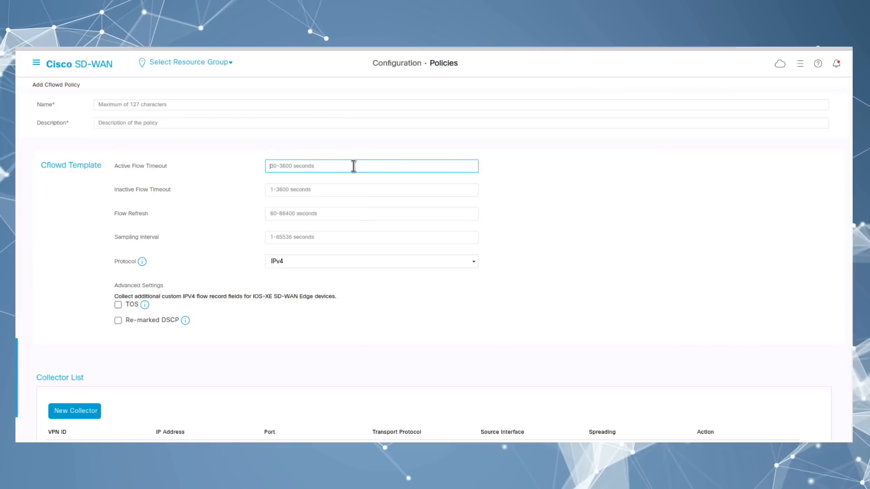
type("600")
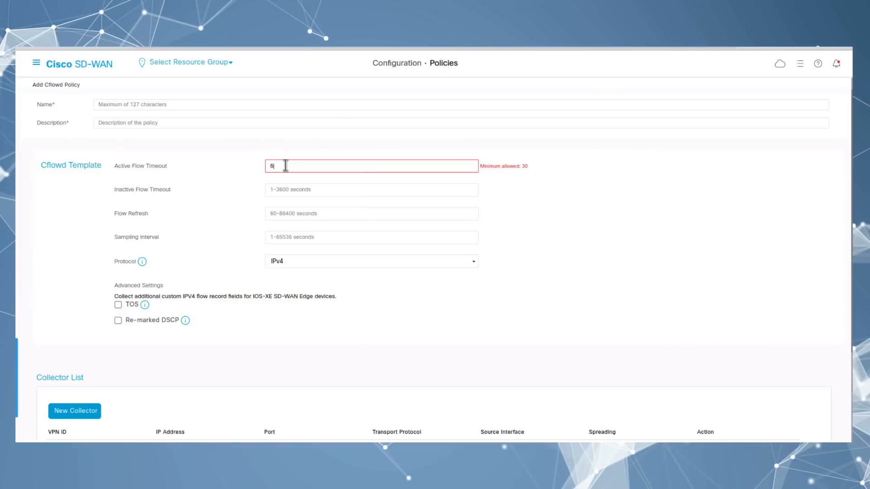
left_click(289, 190)
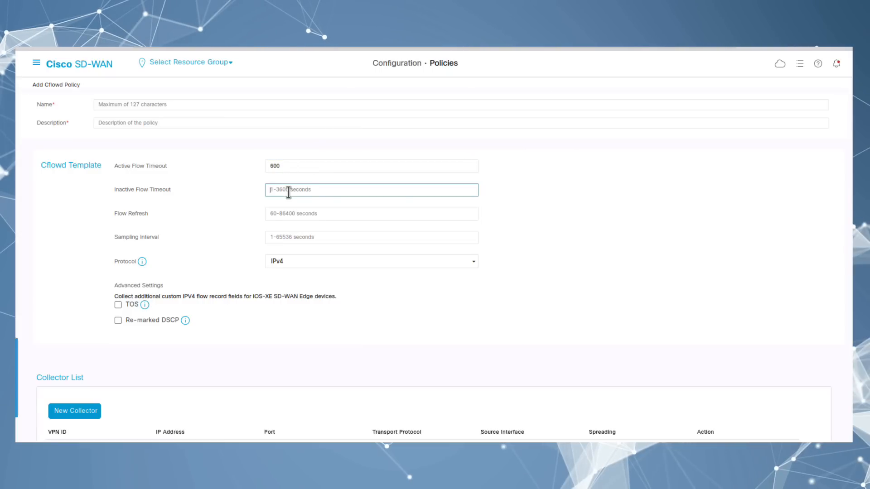
type("15")
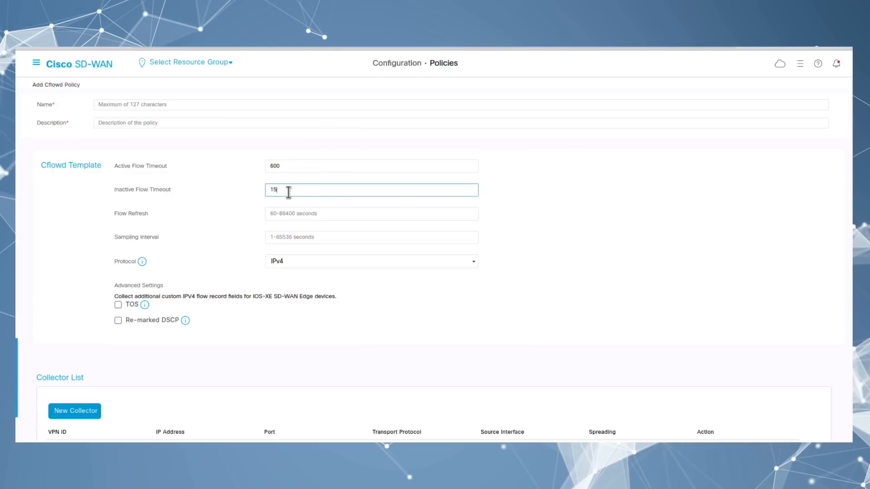
left_click(306, 214)
type("60")
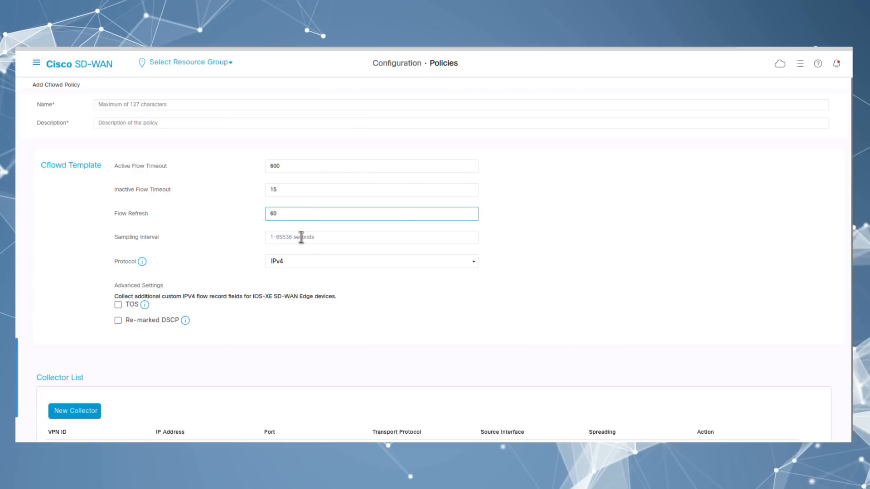
left_click(320, 239)
type("10")
left_click(510, 294)
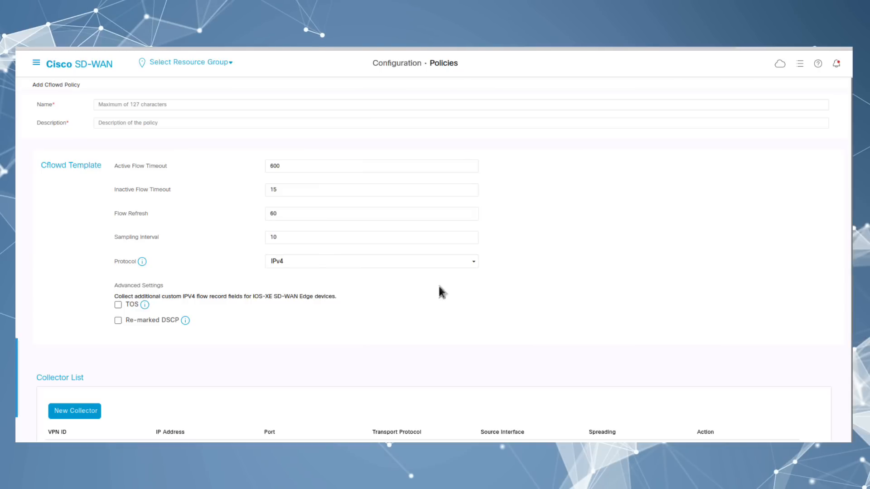
scroll(183, 361, "down", 2)
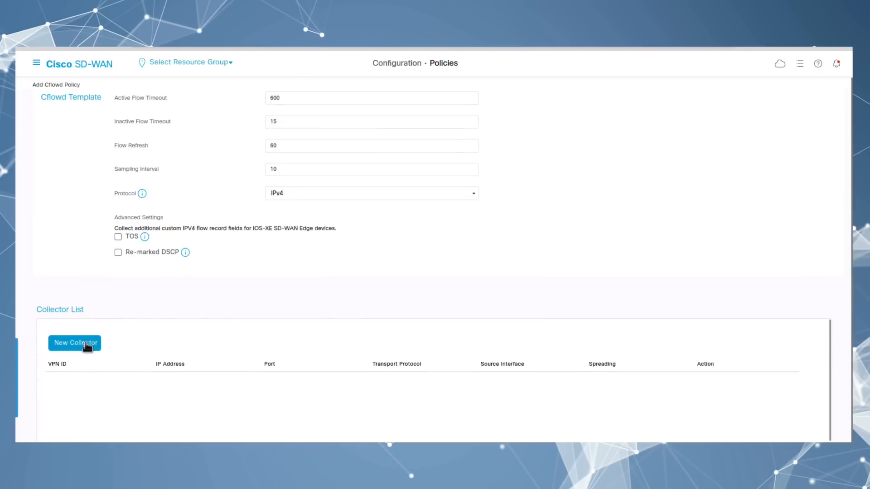
Step: Add a Cflowd collector with VPN ID 100 and begin its IP address as 192.168.0
left_click(68, 347)
left_click(72, 365)
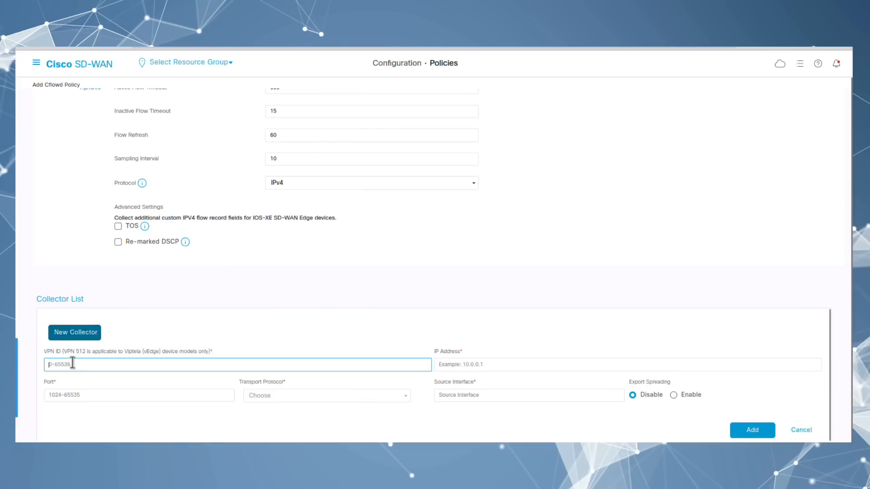
type("100")
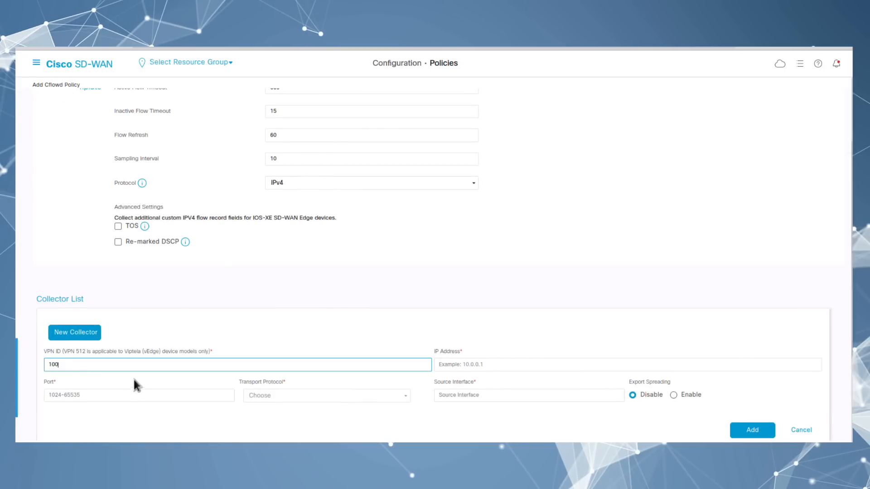
left_click(461, 364)
type("192.166")
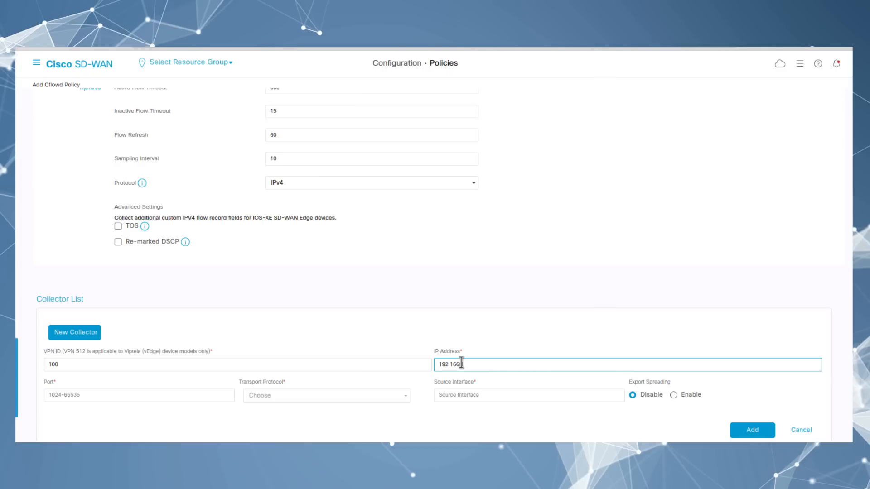
key("BackSpace")
type("8.0")
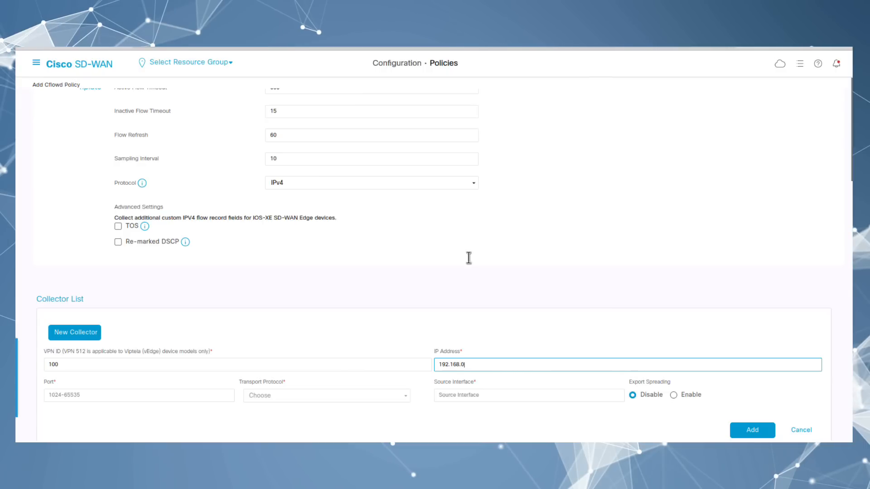
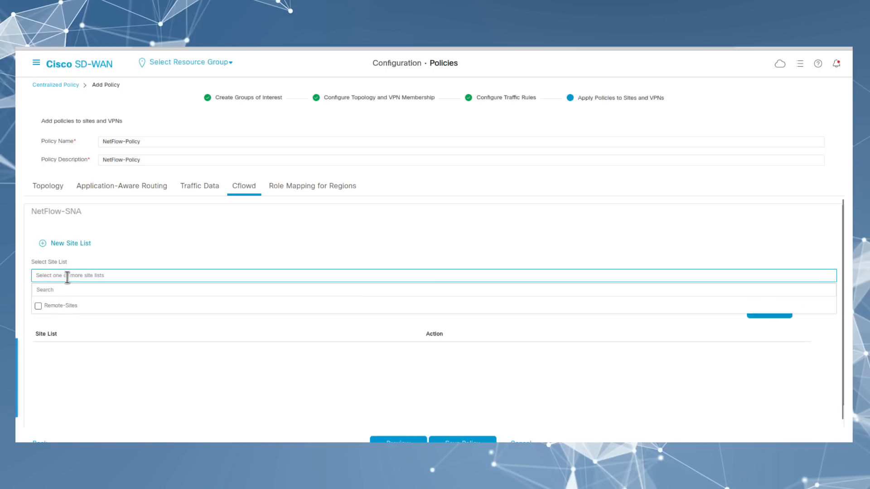
Step: Apply the NetFlow-SNA Cflowd policy to the Remote-Sites site list
left_click(39, 312)
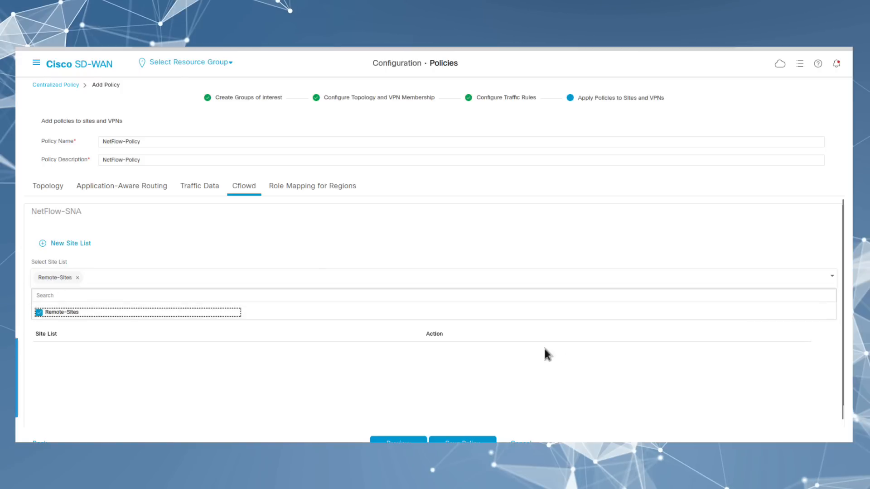
left_click(656, 359)
left_click(750, 311)
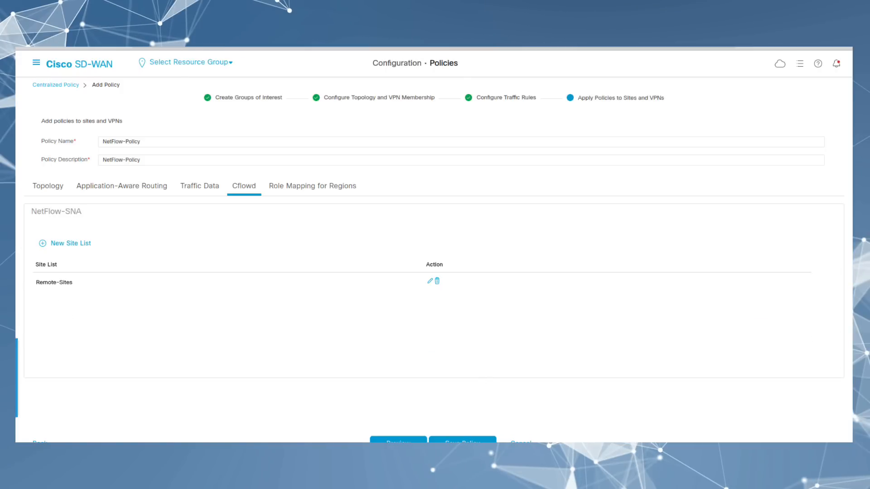
left_click(461, 436)
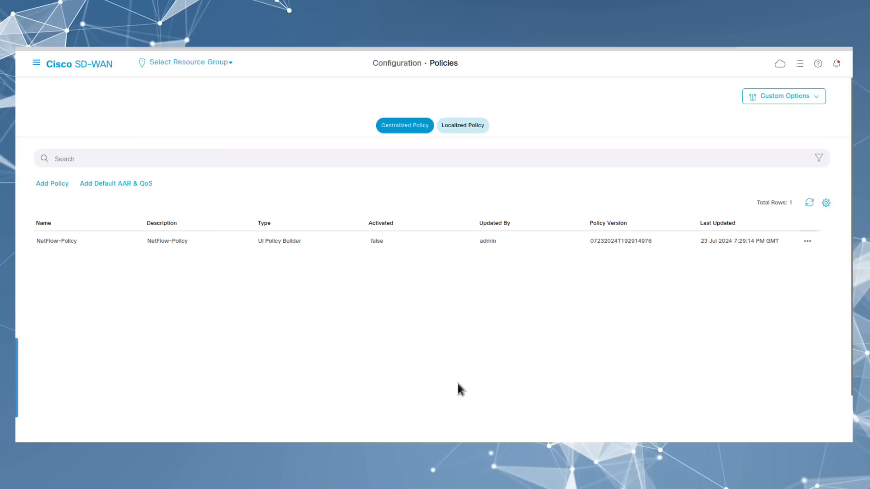
left_click(809, 244)
left_click(796, 267)
left_click_drag(209, 168, 256, 369)
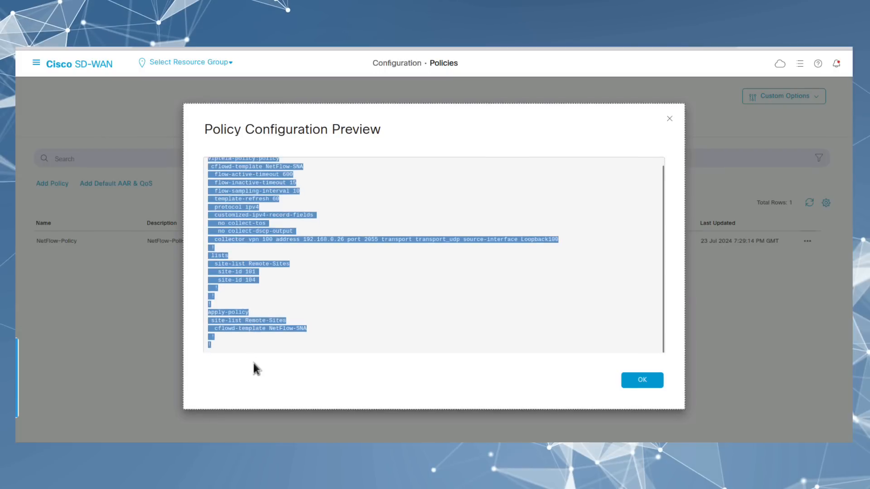
left_click(642, 379)
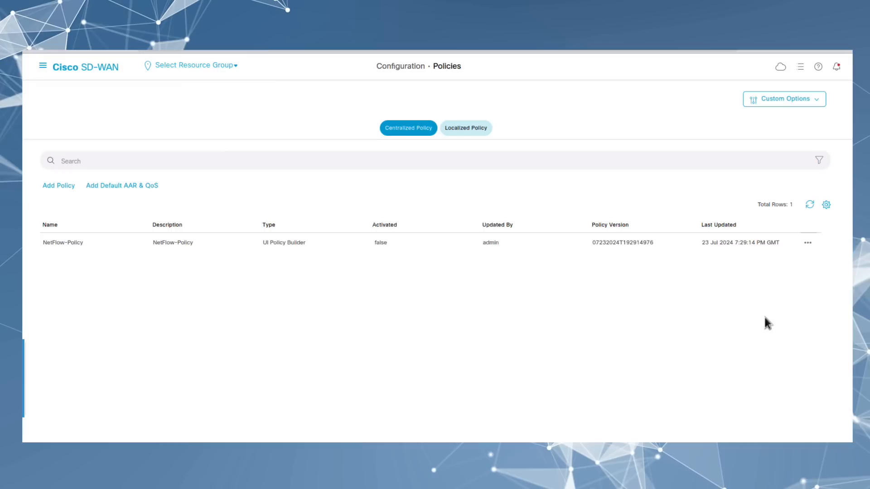
Step: Activate NetFlow-Policy and review the vSmart controller's config diff
left_click(807, 242)
left_click(795, 320)
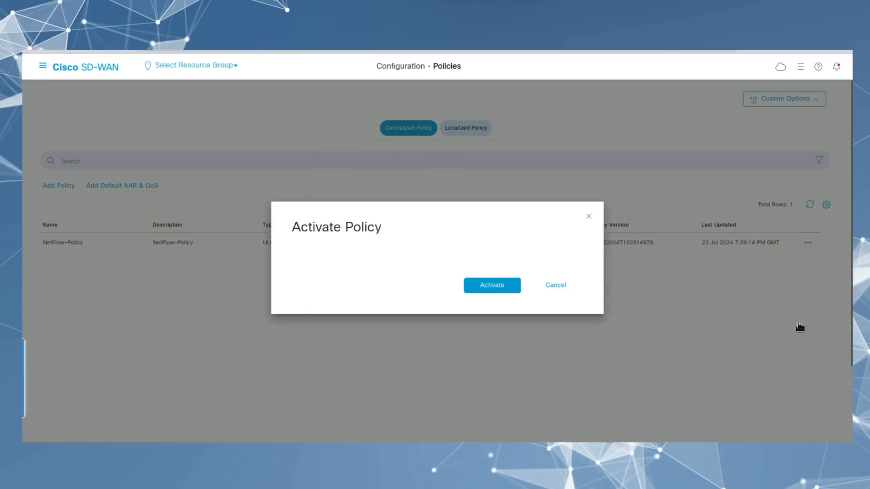
left_click_drag(334, 267, 307, 263)
left_click(484, 300)
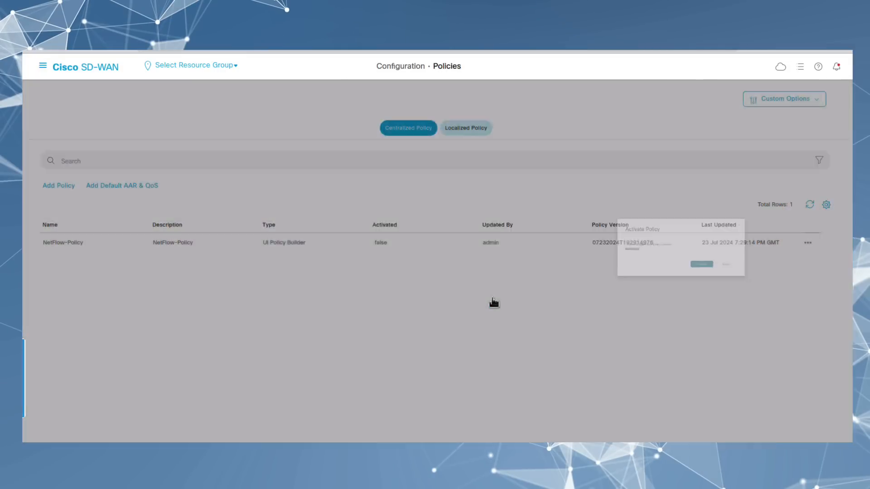
left_click(92, 176)
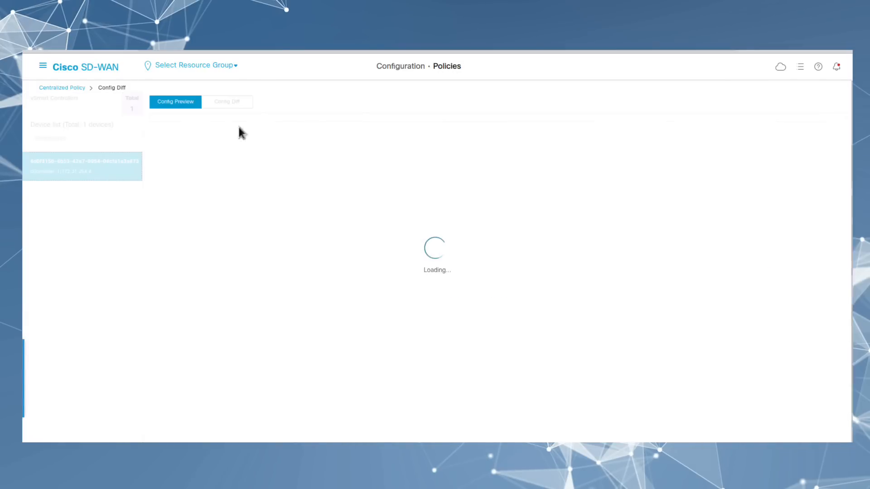
left_click(220, 103)
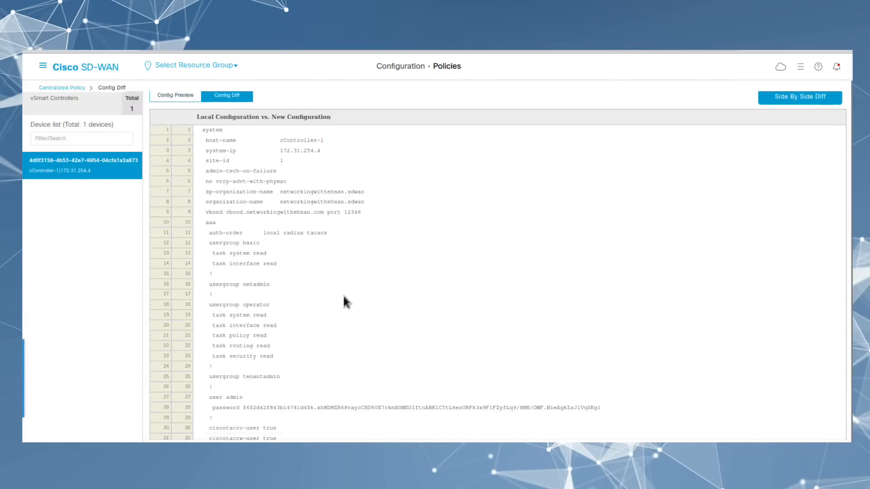
scroll(342, 294, "down", 15)
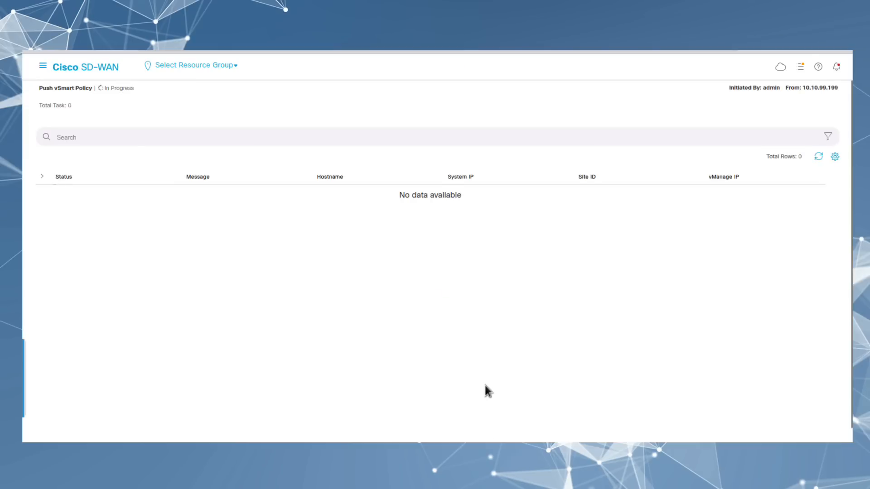
Step: Refresh the Push vSmart Policy task until it succeeds and check the controller's log
left_click(42, 176)
left_click(817, 156)
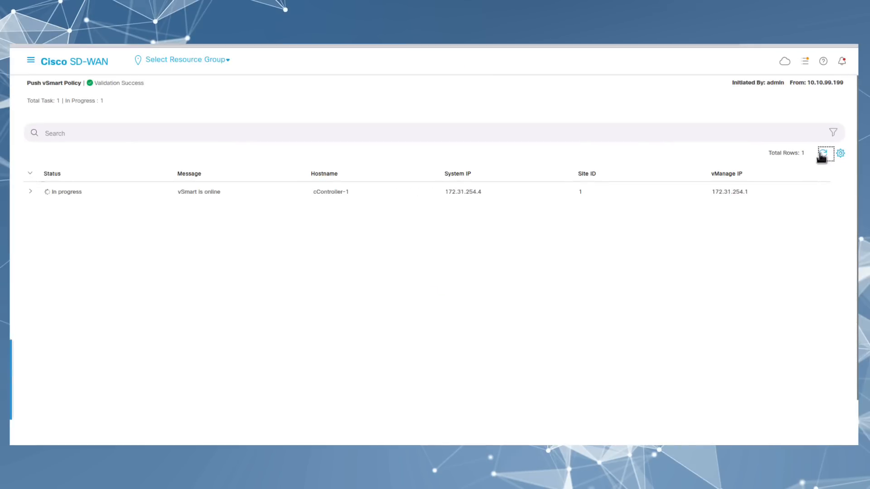
left_click(31, 191)
left_click(824, 157)
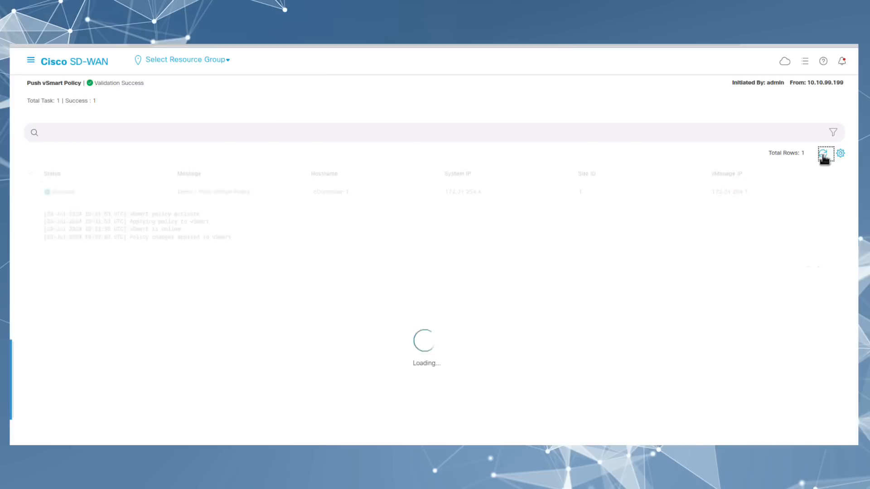
left_click(30, 60)
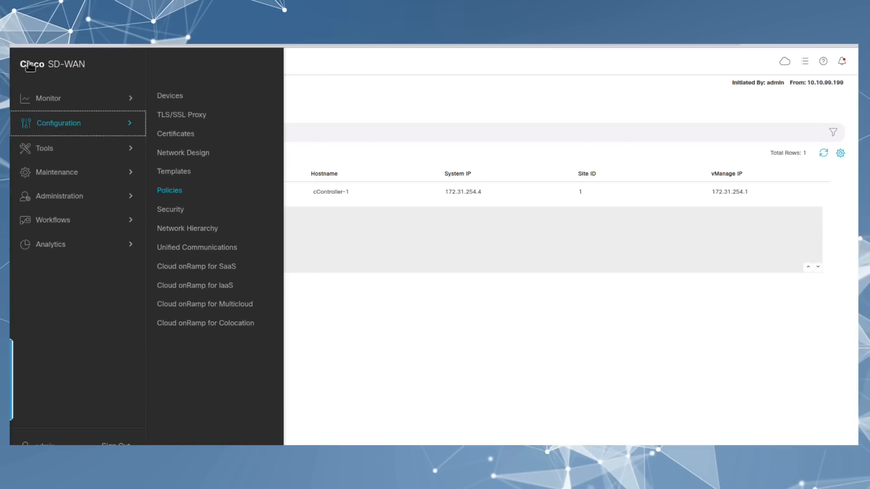
Step: Open an SSH terminal session to SiteA-cEdge-1 and log in as admin
mouse_move(56, 154)
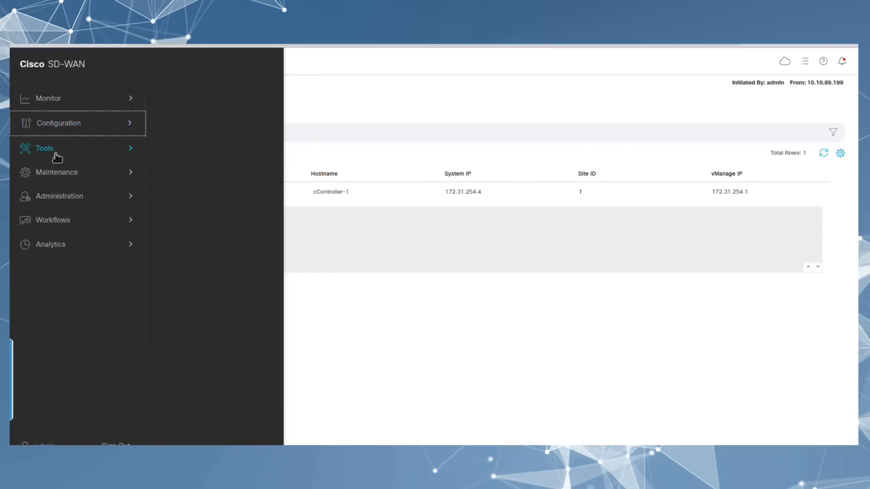
left_click(169, 95)
left_click(73, 300)
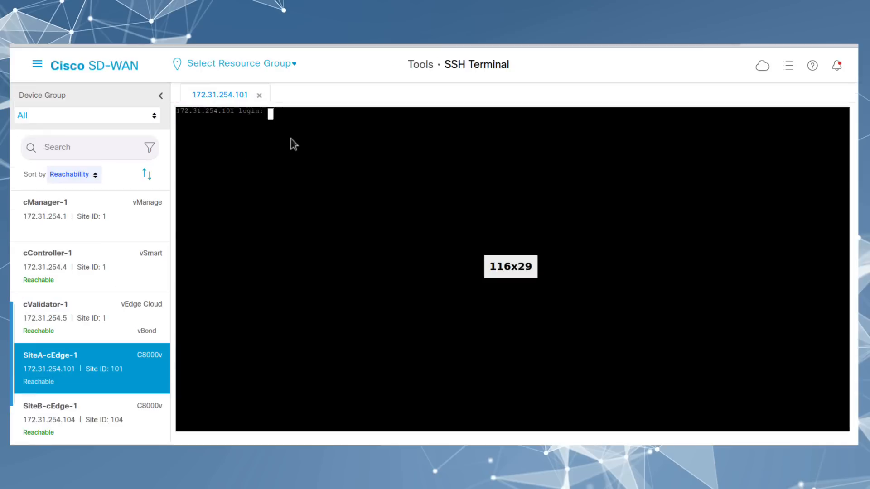
type("admin")
key("Return")
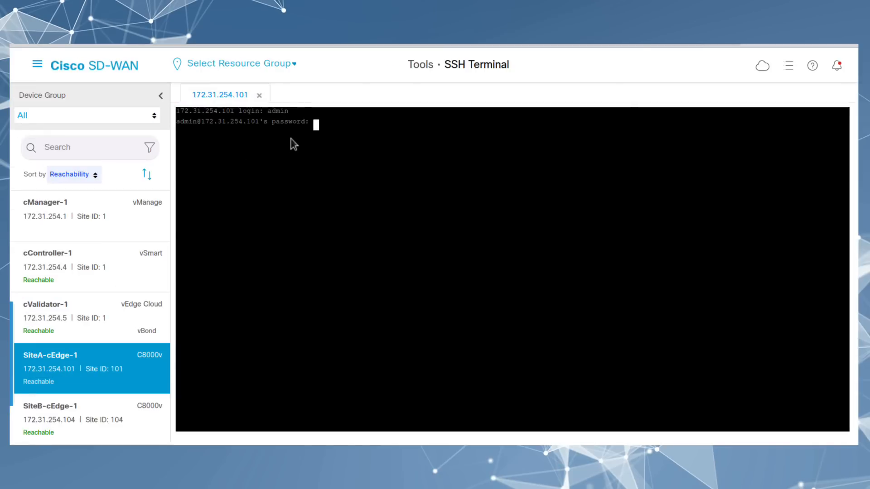
key("Return")
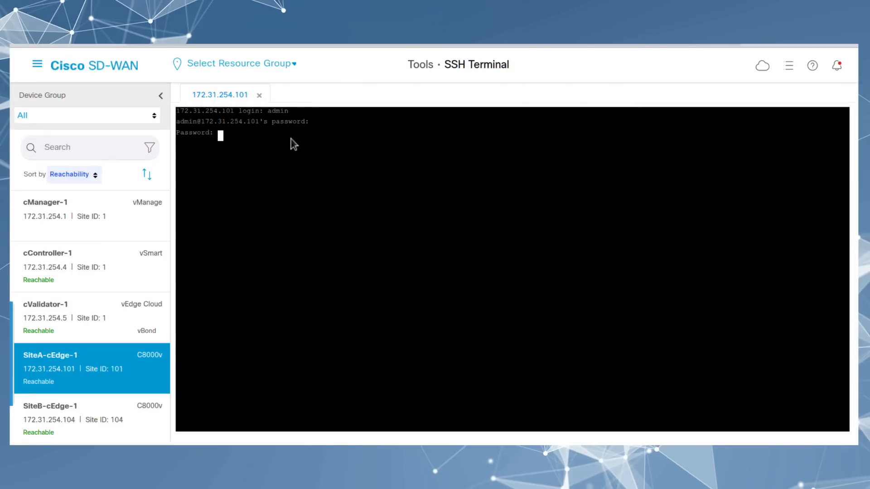
key("Return")
Step: Run 'show sdwan policy from-vsmart' on SiteA-cEdge-1
type("show sdwan polic")
key("Tab")
type("fr")
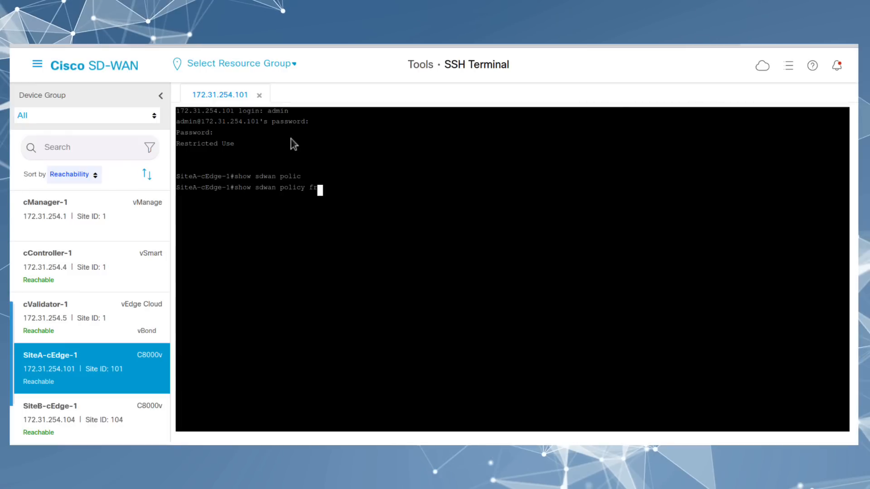
key("Tab")
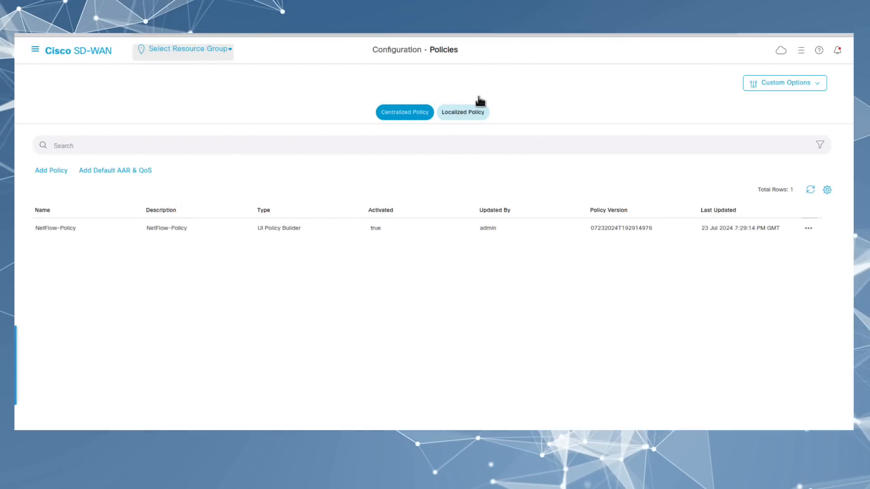
Step: Start a new localized policy and skip through the wizard to the policy overview
left_click(460, 118)
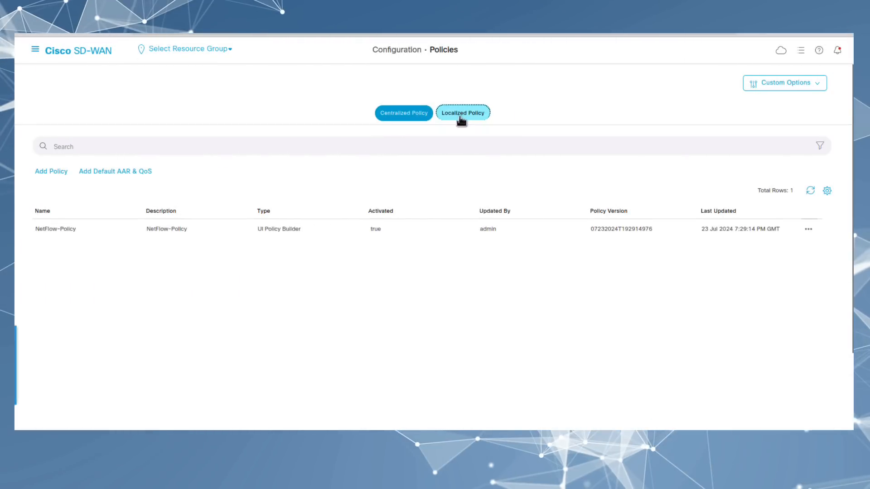
left_click(433, 346)
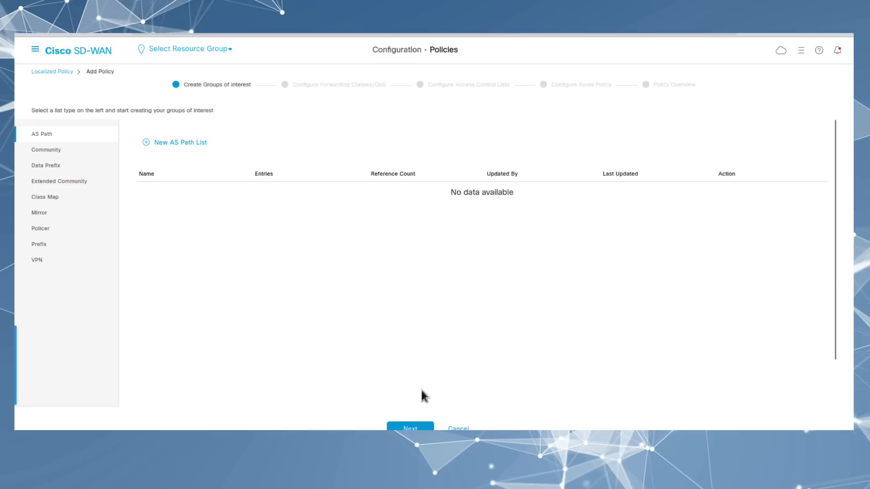
left_click(410, 427)
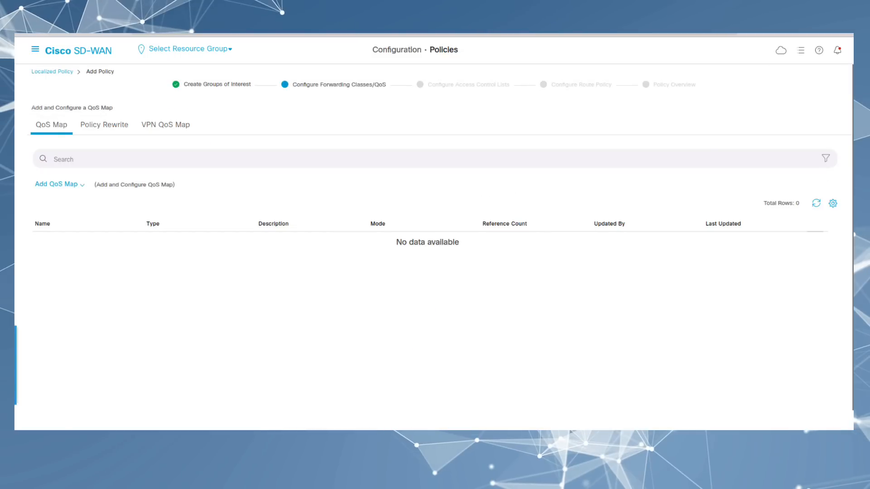
left_click(410, 427)
left_click(410, 428)
left_click(410, 428)
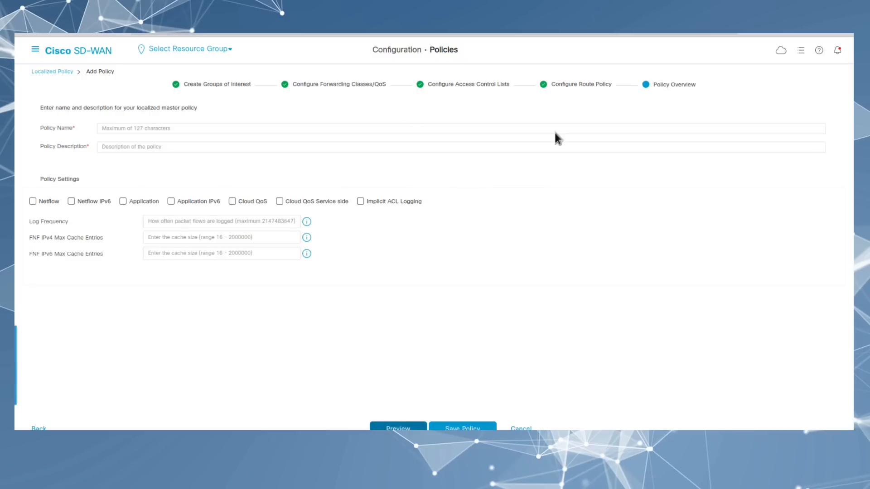
left_click_drag(698, 85, 652, 87)
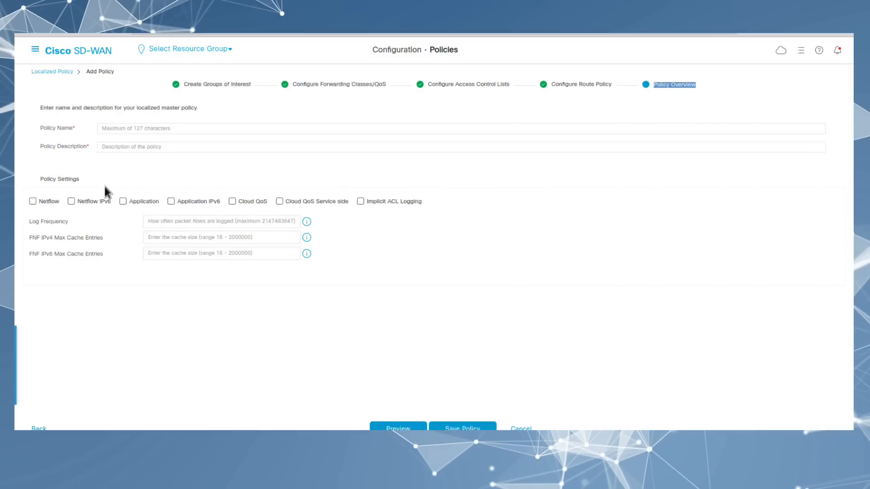
Step: Enable Netflow, name and describe the policy 'cEdge-Localized-Policy', and save it
left_click_drag(62, 208, 40, 207)
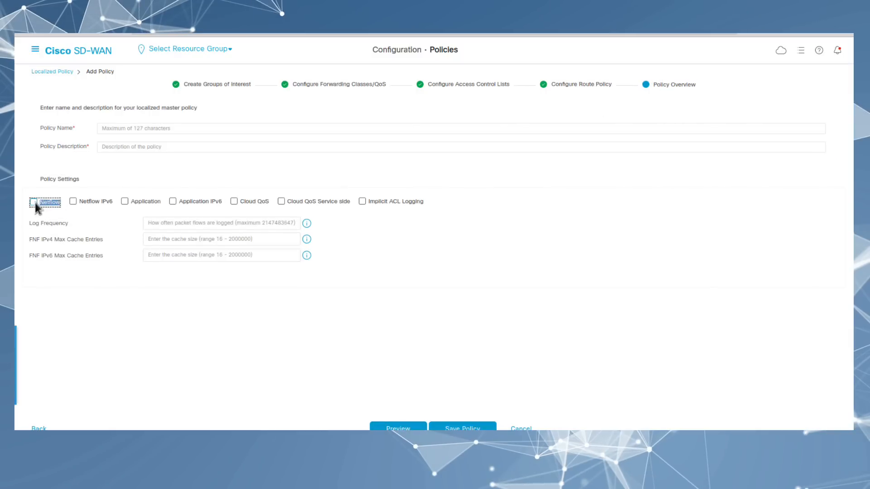
left_click(141, 128)
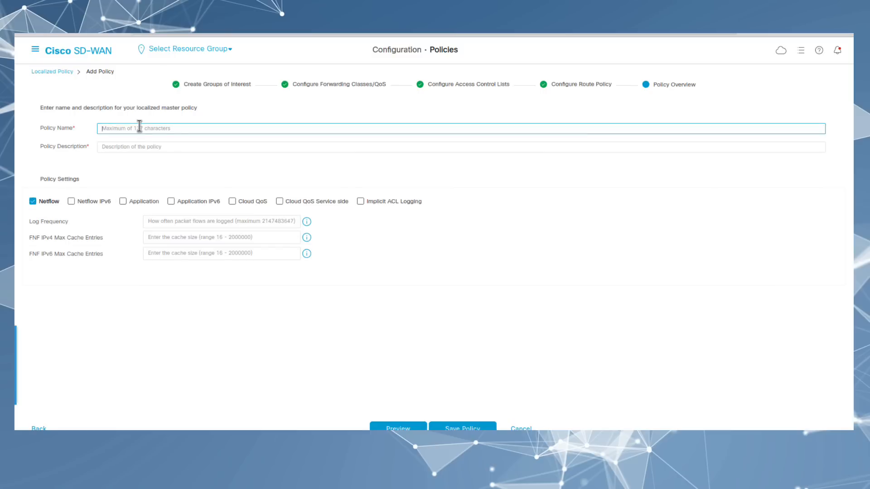
type("cEdge-Local")
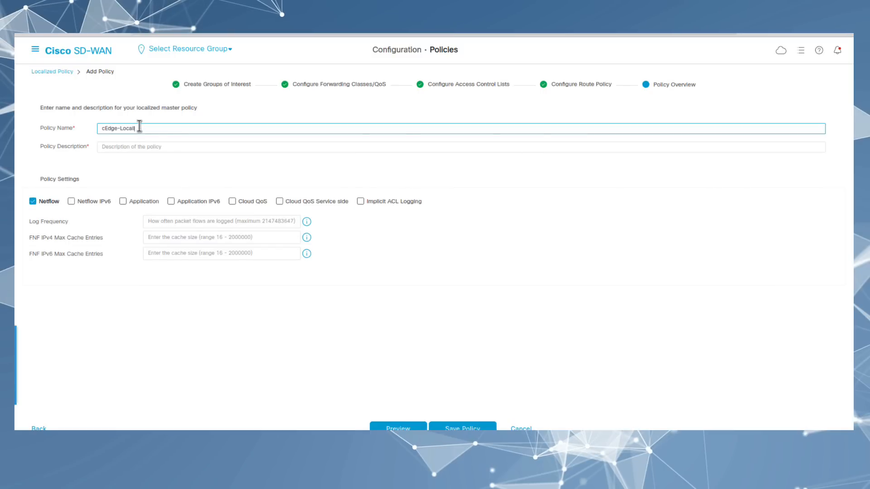
type("ized-Policy")
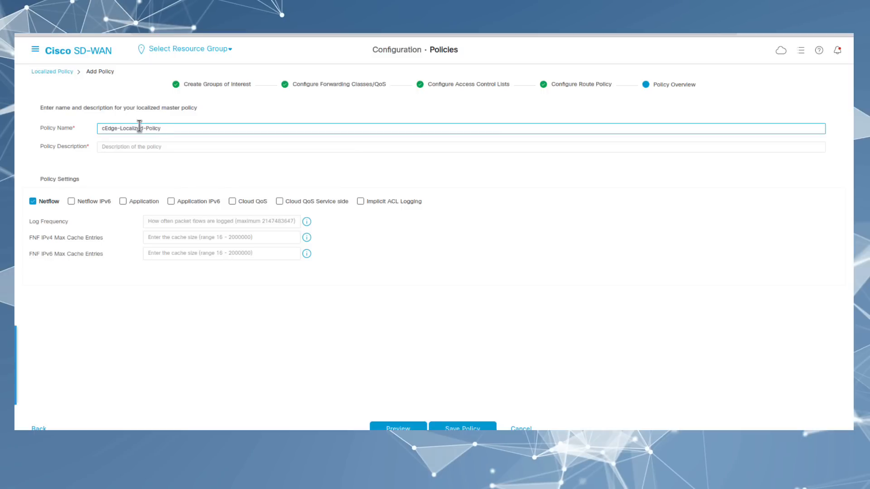
left_click_drag(172, 128, 64, 129)
key("ctrl+c")
left_click(136, 147)
key("ctrl+v")
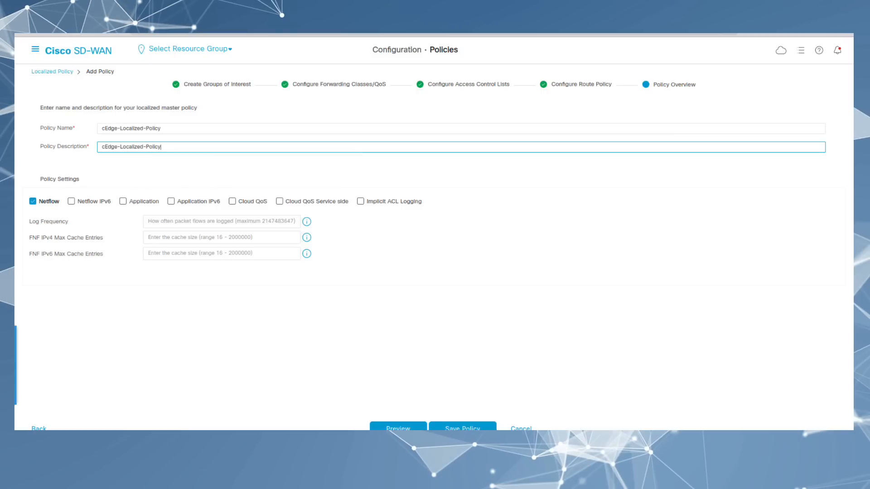
left_click(462, 428)
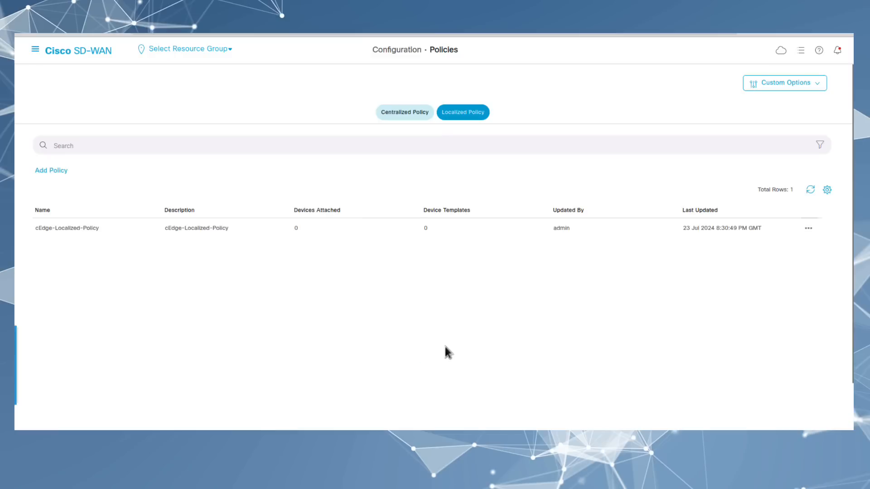
Step: Edit SiteA-cEdge-Device-Template and set its Additional Templates policy to cEdge-Localized-Policy
left_click(35, 50)
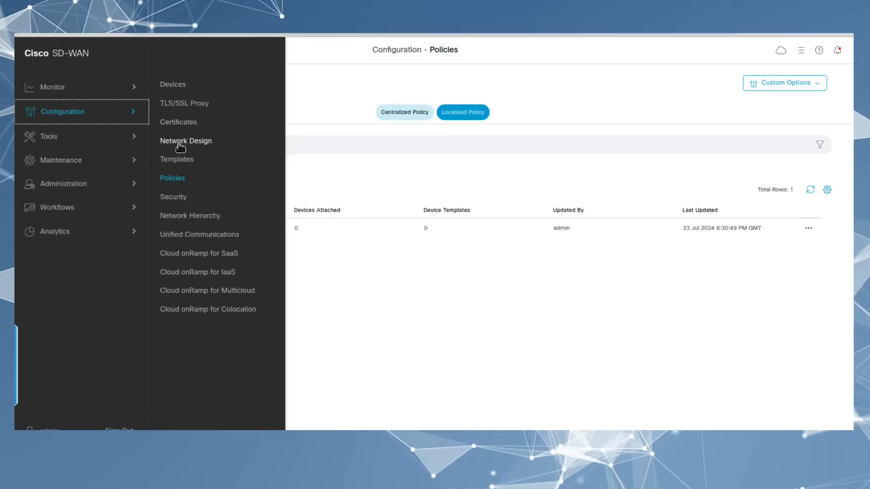
left_click(174, 160)
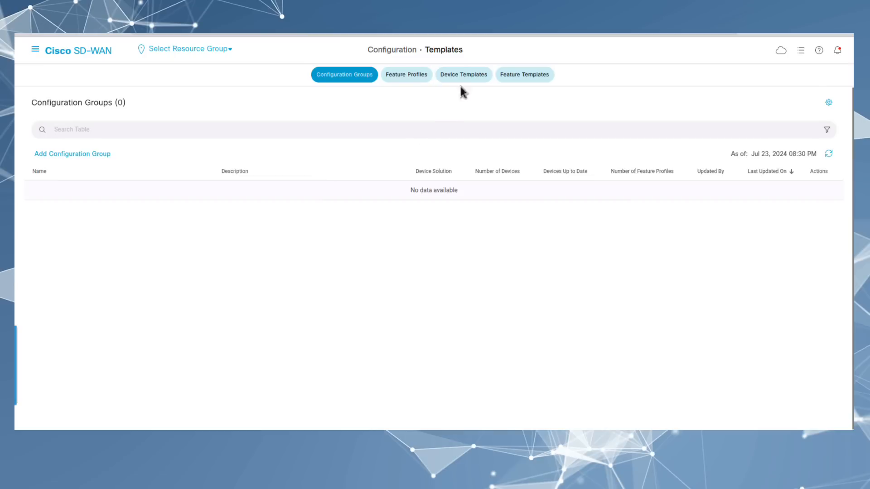
left_click(463, 76)
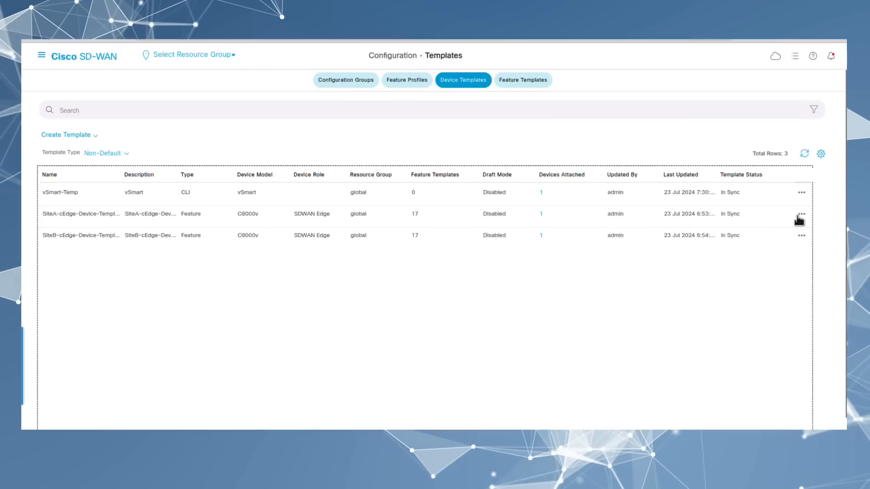
left_click(798, 217)
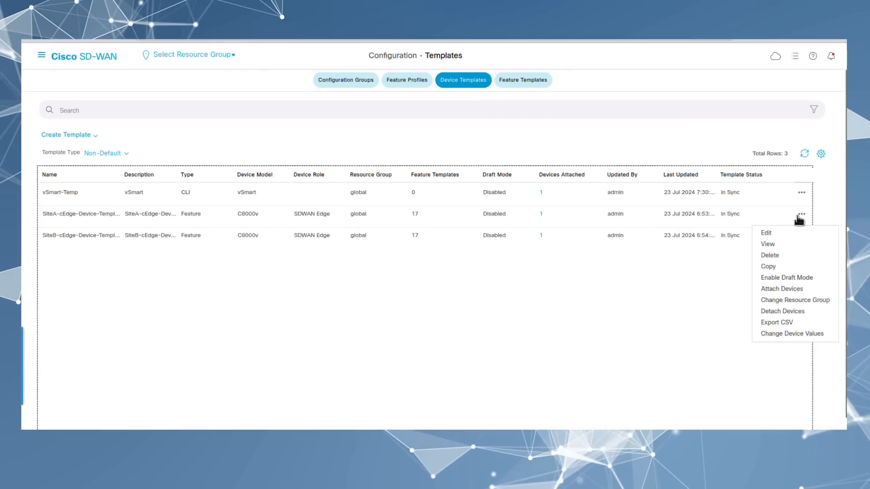
left_click(766, 234)
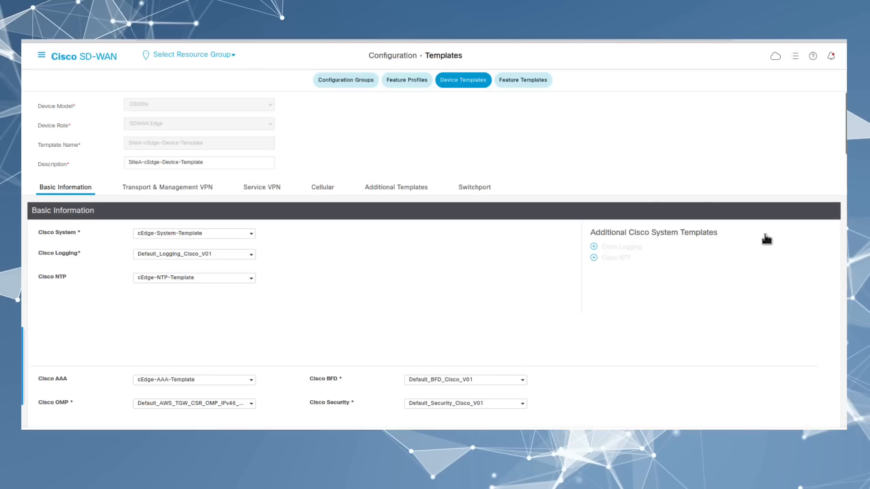
left_click(396, 188)
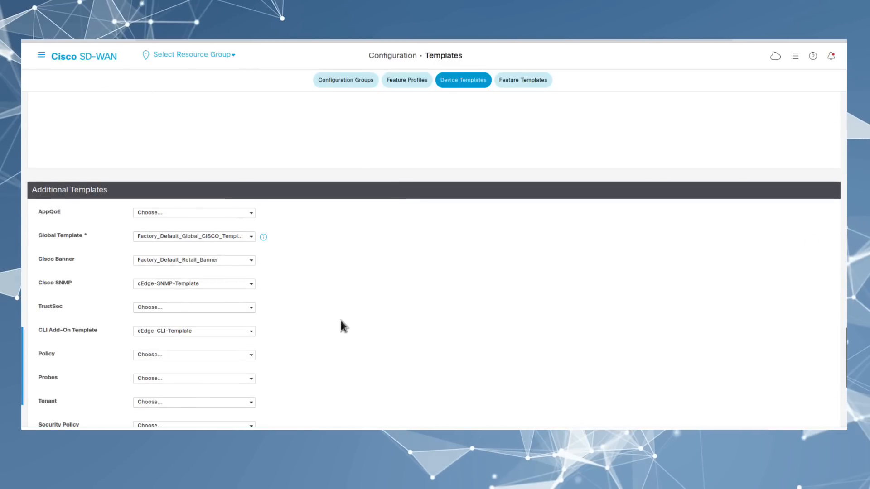
scroll(334, 326, "down", 1)
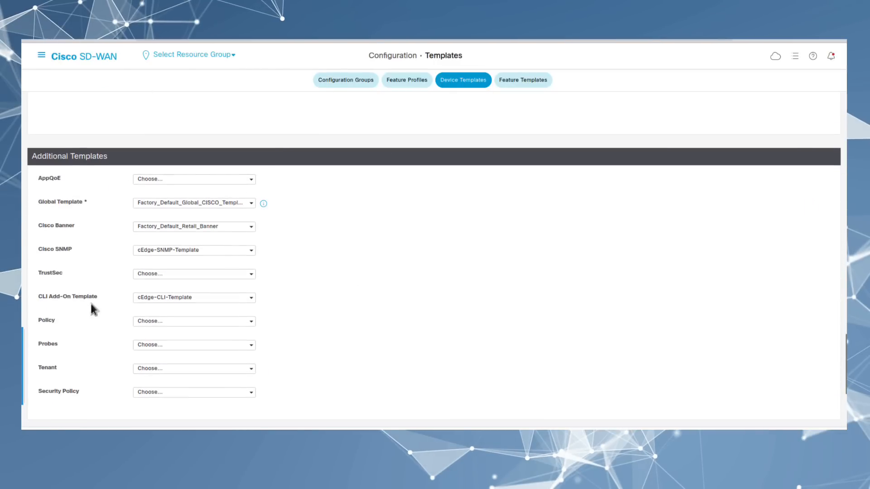
left_click(186, 321)
left_click(169, 348)
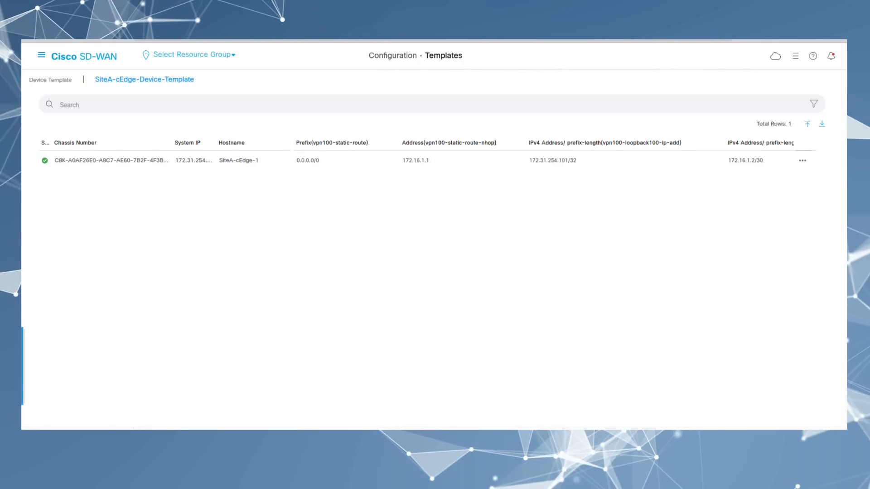
Step: Check SiteA-cEdge-1's config diff for the new flow-visibility block, then push the configuration
left_click(390, 438)
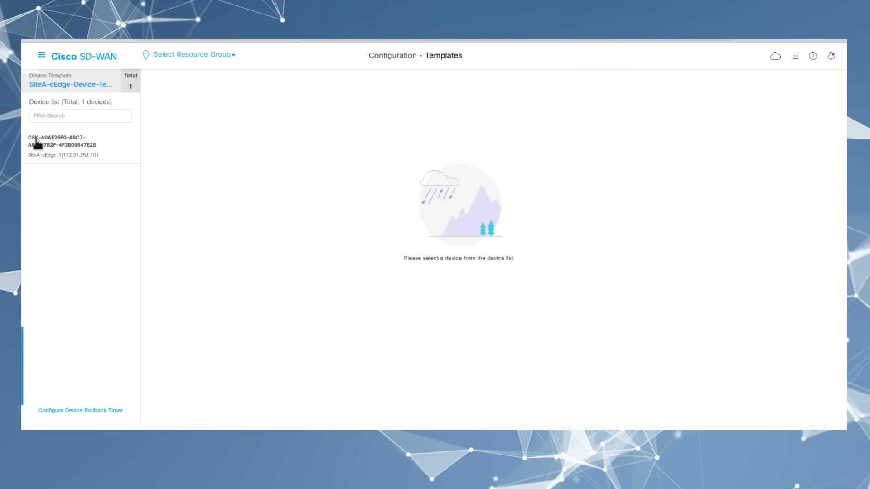
left_click(38, 144)
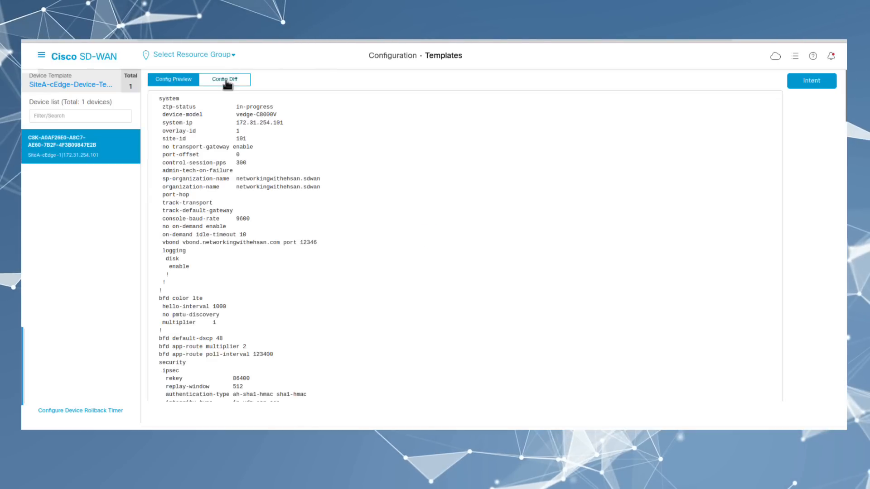
left_click(227, 80)
scroll(307, 240, "down", 20)
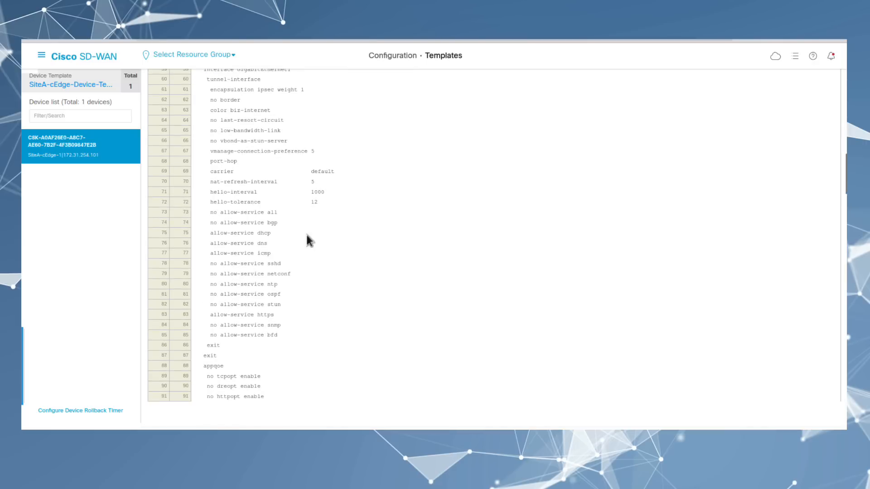
scroll(307, 237, "down", 20)
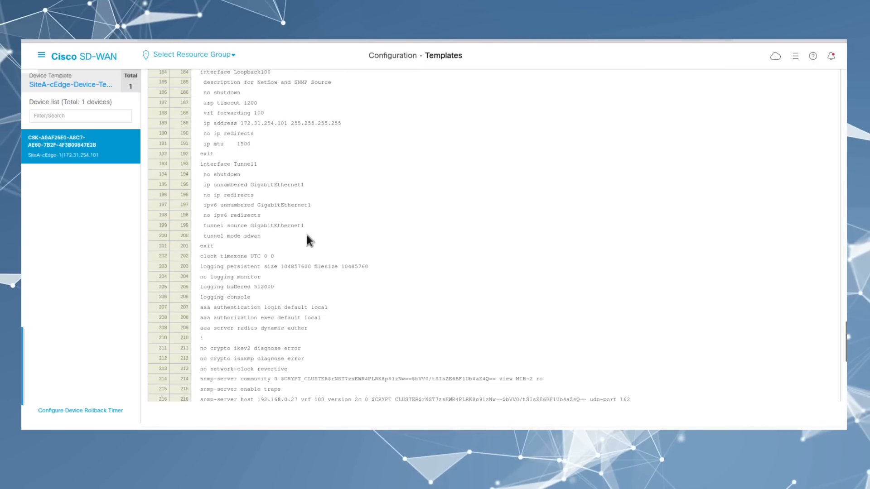
left_click_drag(201, 295, 205, 327)
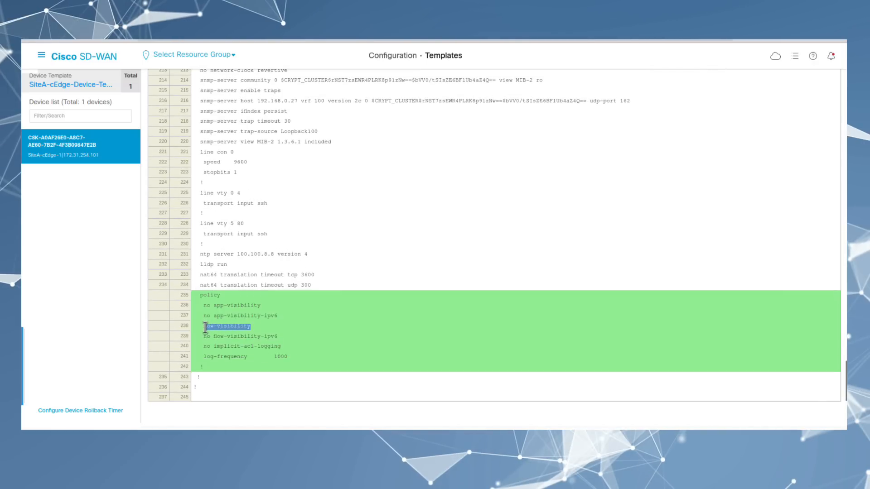
left_click(366, 387)
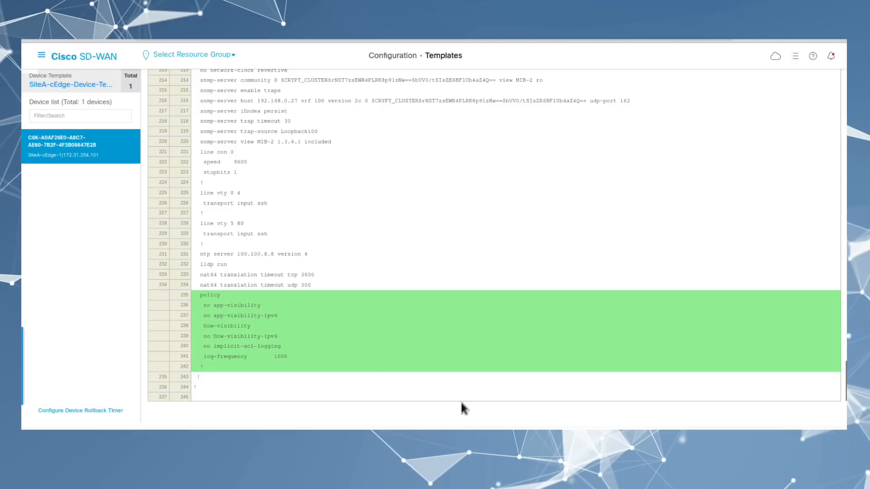
left_click(457, 435)
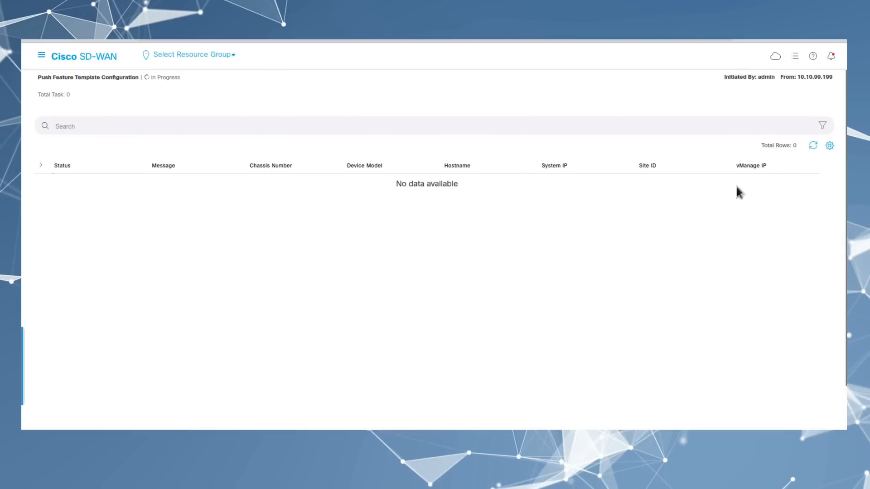
Step: Refresh the SiteA-cEdge-1 push status repeatedly until it reports Success
left_click(813, 147)
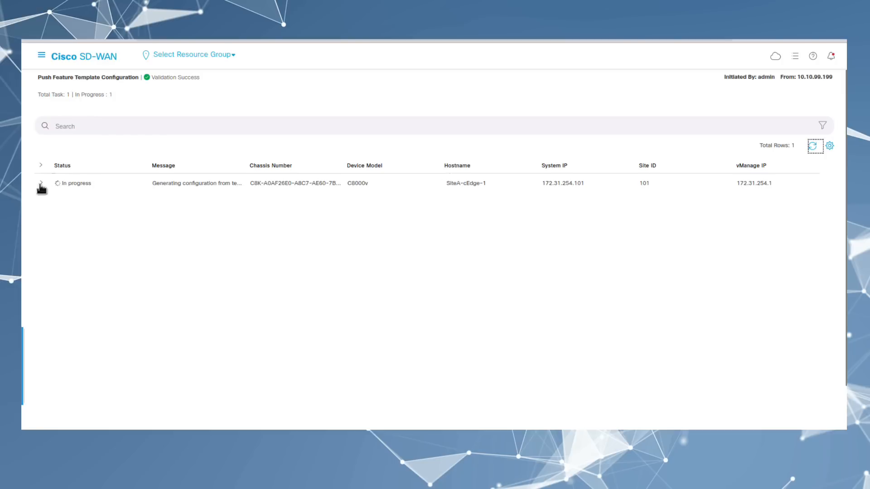
left_click(42, 184)
left_click(813, 146)
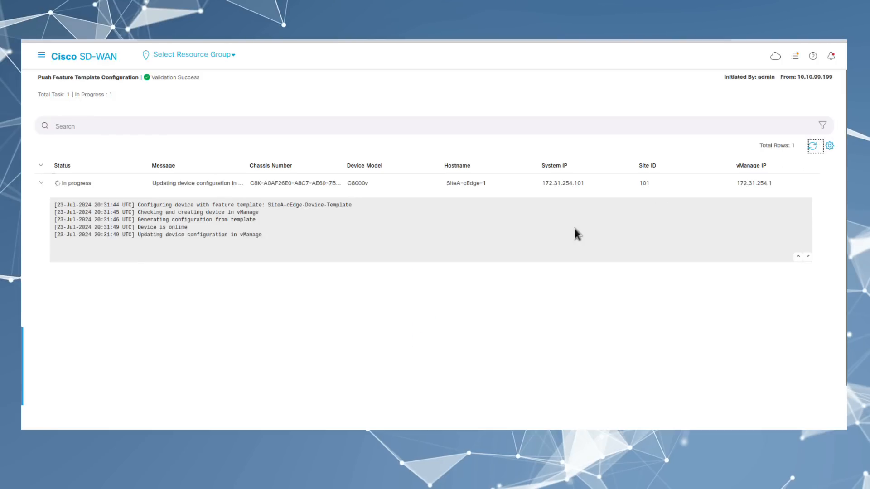
left_click(812, 145)
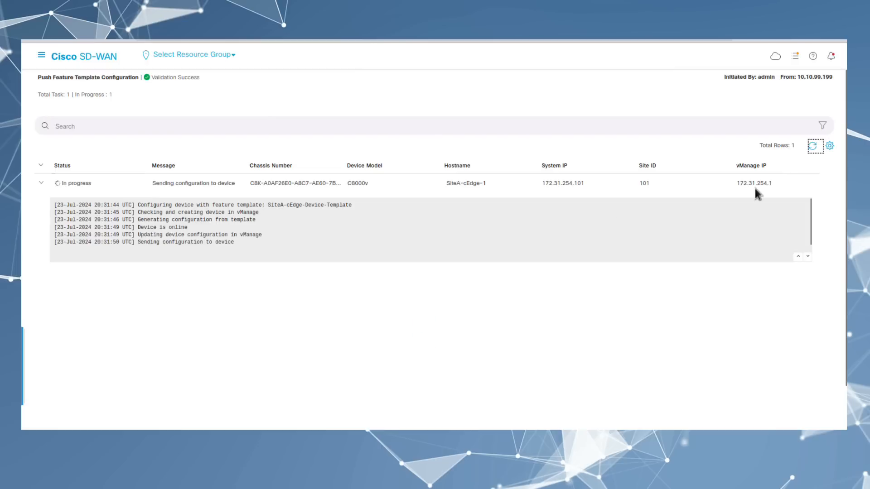
left_click(813, 147)
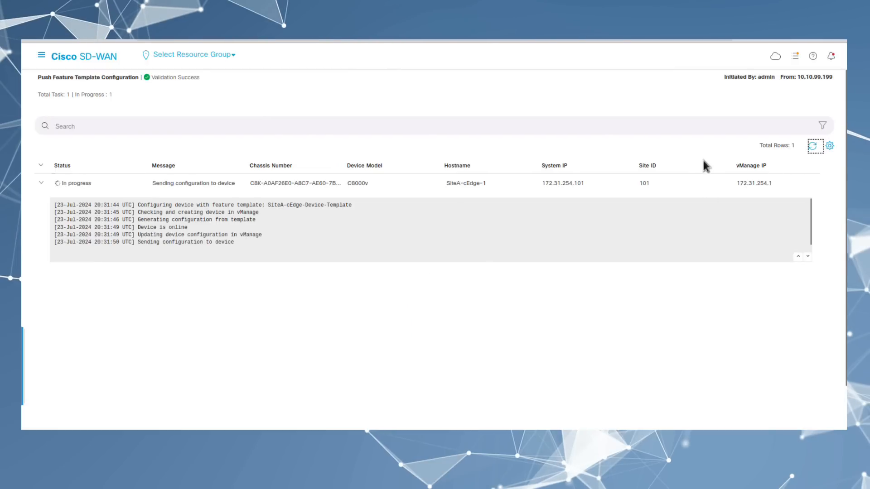
left_click(813, 146)
left_click(813, 146)
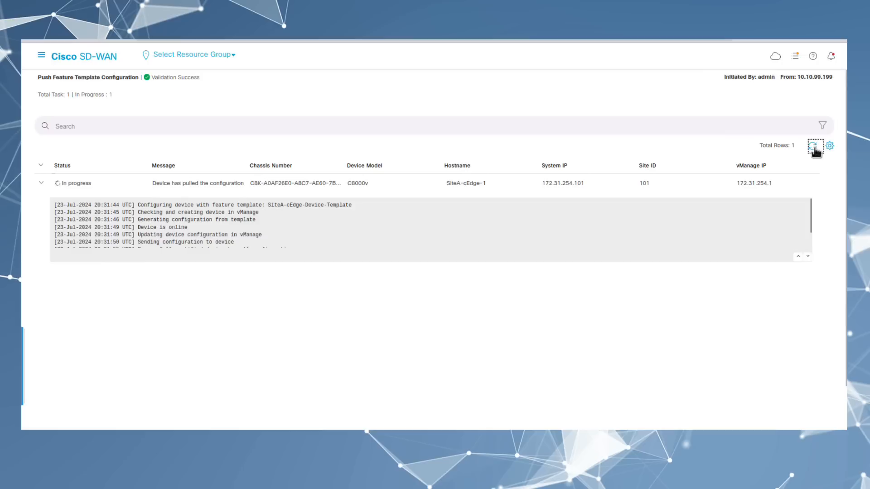
left_click(813, 146)
left_click(813, 147)
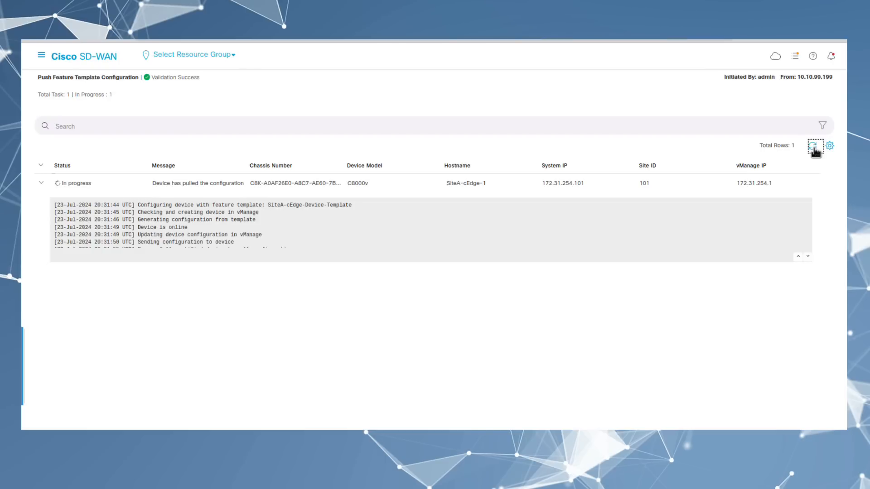
left_click(41, 55)
Step: Set the SiteB device template's policy to cEdge-Localized-Policy, then sign in to Secure Network Analytics
left_click(187, 164)
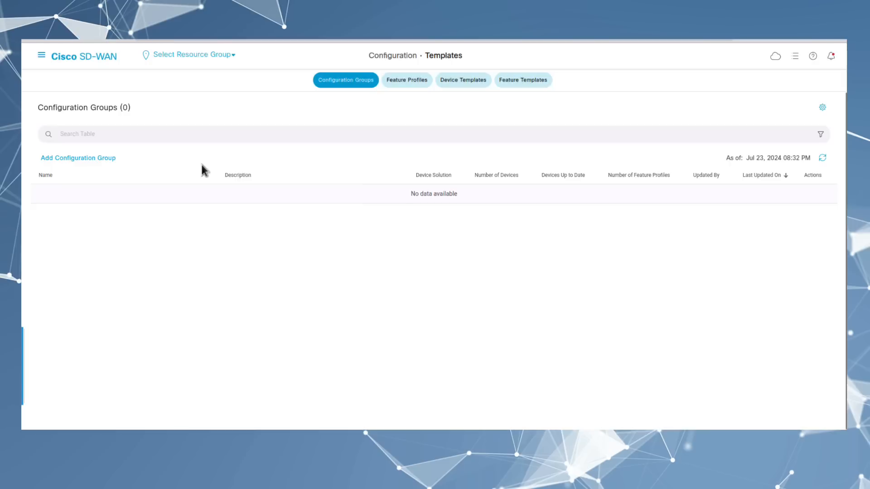
left_click(472, 82)
left_click(802, 236)
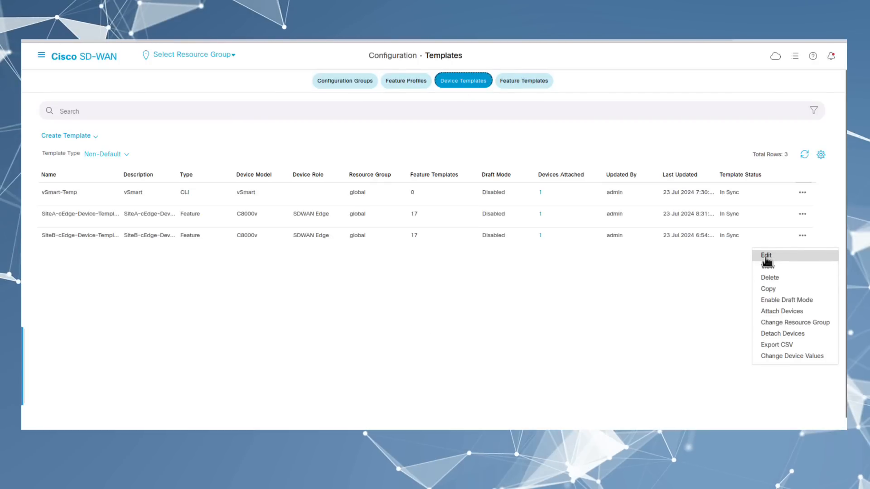
left_click(771, 253)
left_click(396, 187)
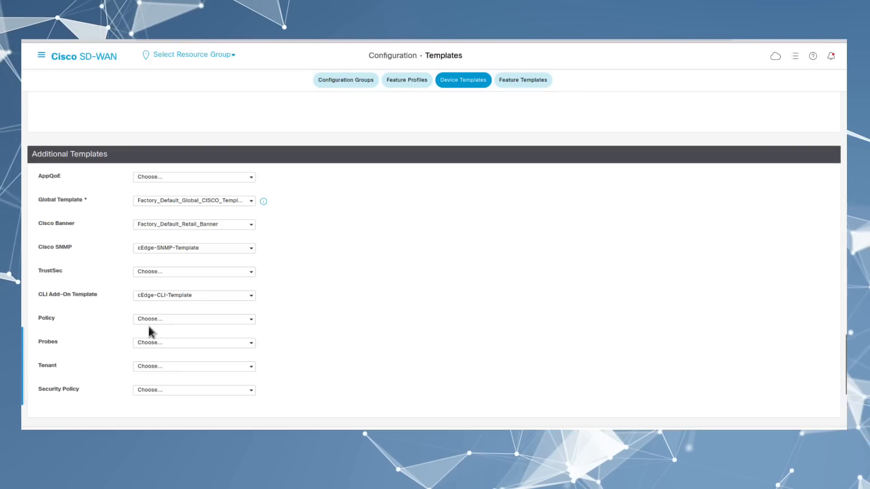
left_click(145, 319)
left_click(155, 352)
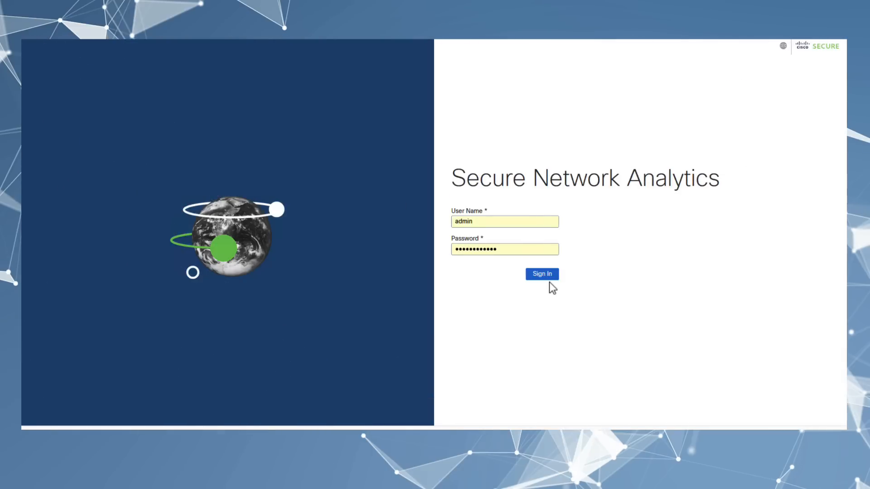
left_click(549, 281)
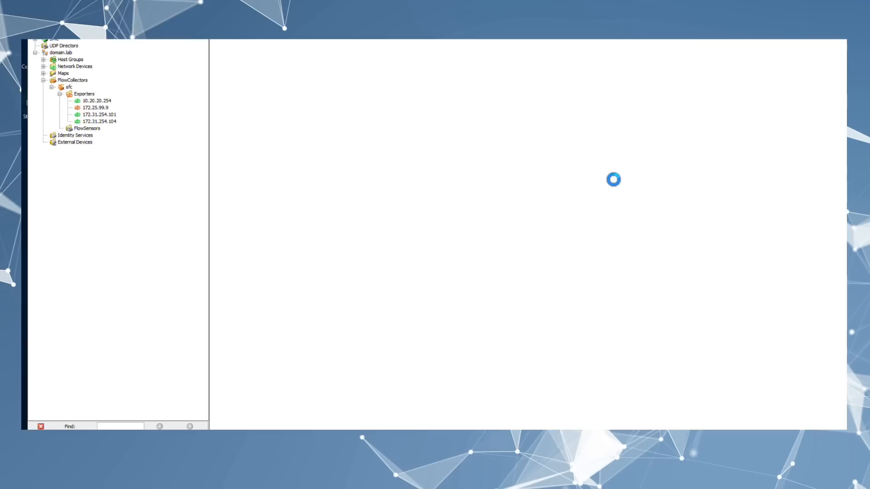
Step: Open the flow tables for exporters 172.31.254.101 and 172.31.254.104
left_click(98, 114)
right_click(100, 115)
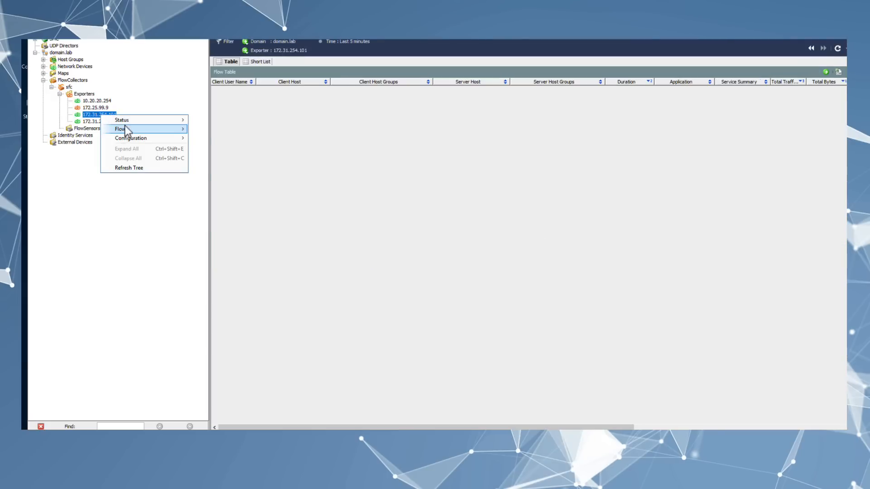
mouse_move(167, 131)
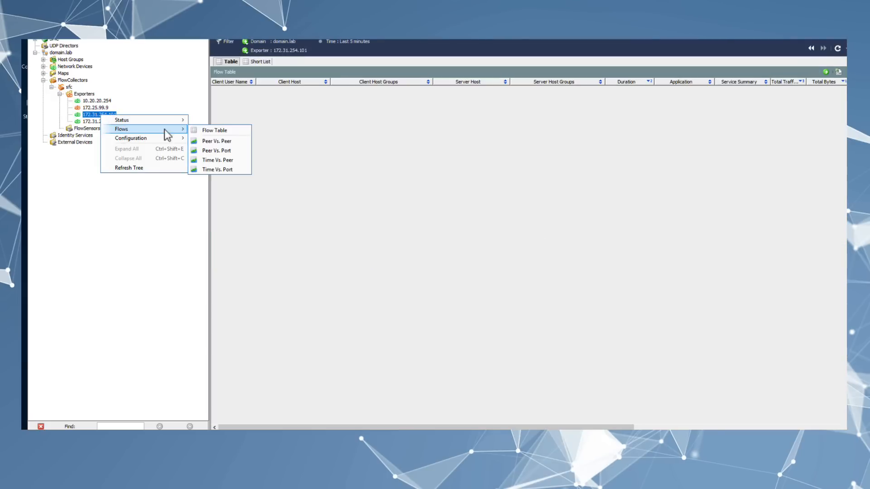
left_click(210, 131)
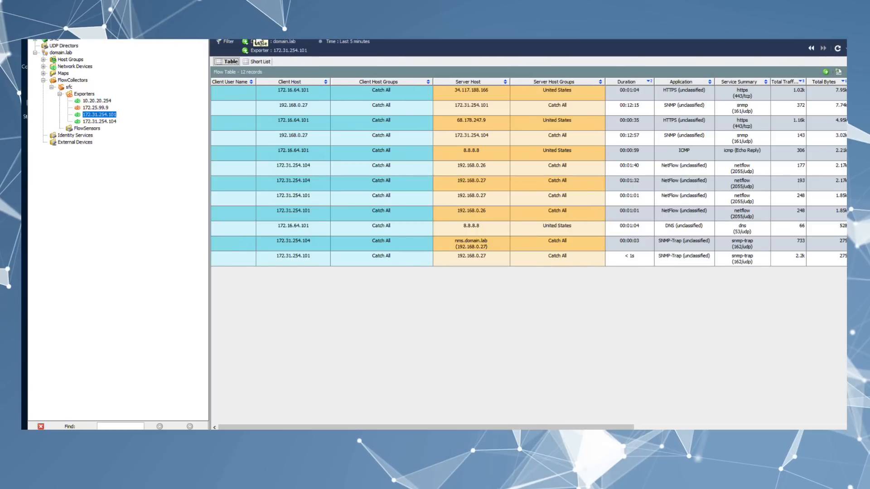
right_click(113, 122)
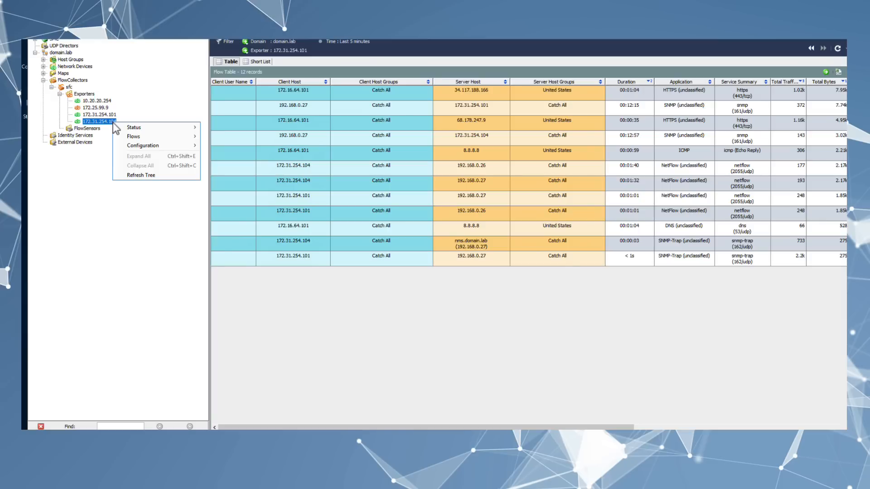
mouse_move(188, 136)
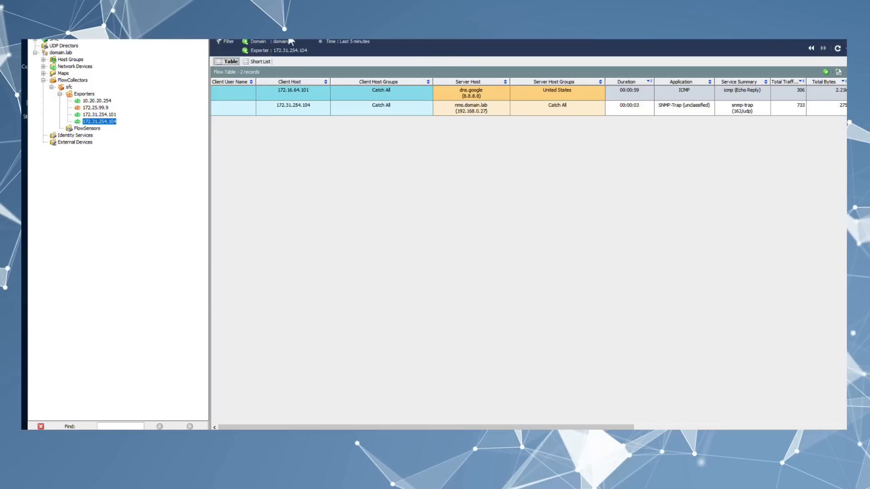
mouse_move(284, 41)
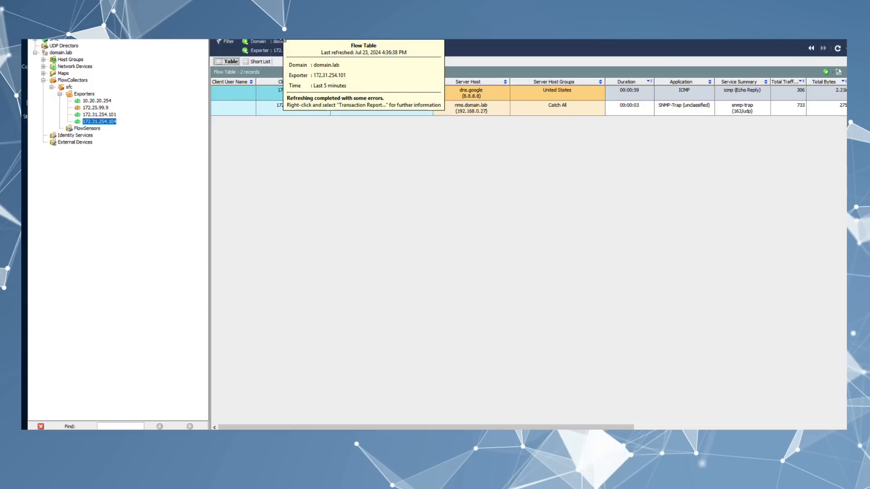